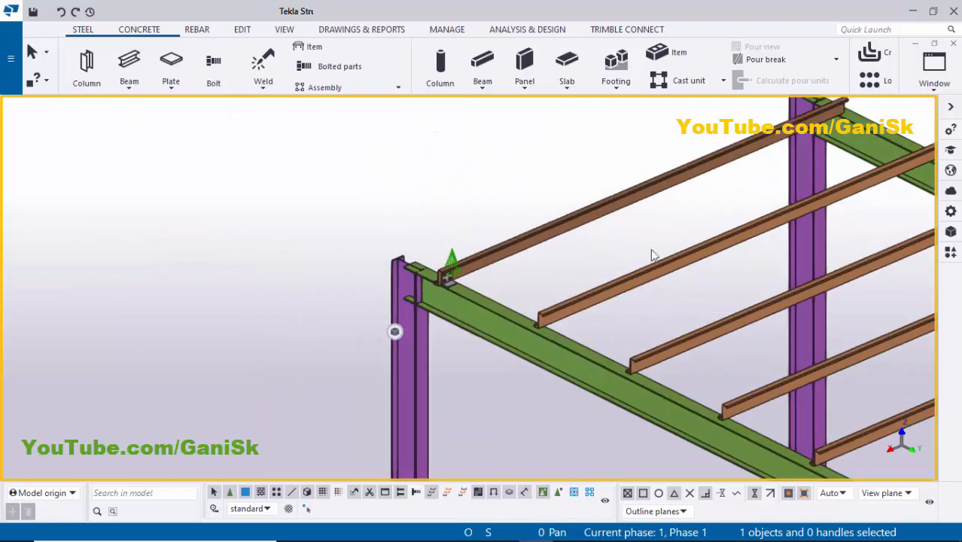
# Apply the Cold rolled overlap component between the near green beam and the second purlin
pyautogui.keyDown('ctrl'); pyautogui.moveTo(559, 305); pyautogui.dragTo(746, 194, button='middle'); pyautogui.keyUp('ctrl')
pyautogui.scroll(2, 754, 163)
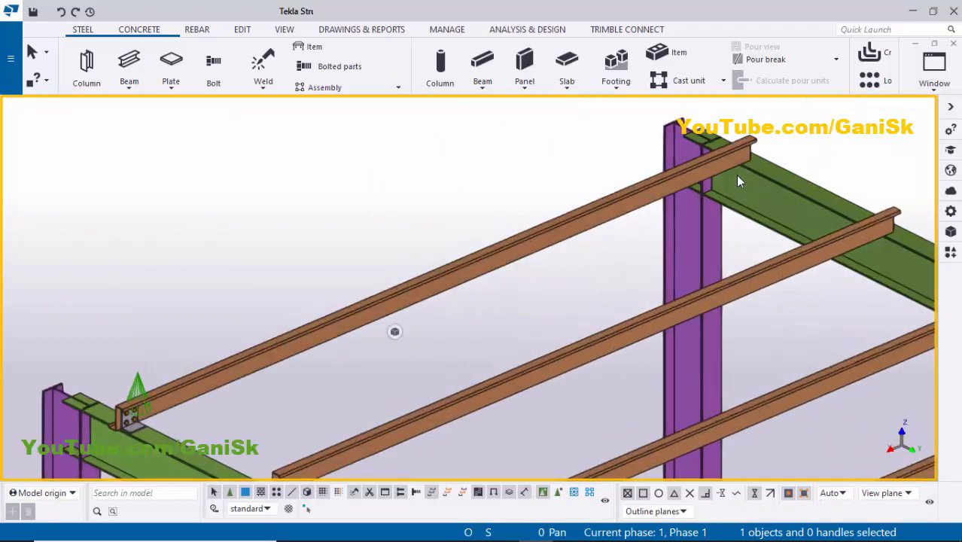
pyautogui.hotkey('ctrl', 'f')
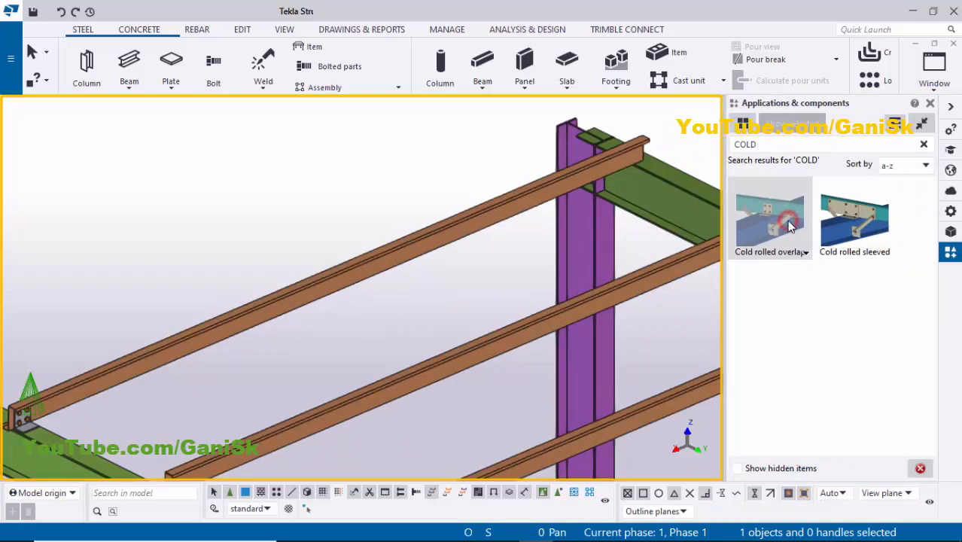
pyautogui.click(789, 225)
pyautogui.scroll(-3, 232, 337)
pyautogui.scroll(2, 299, 348)
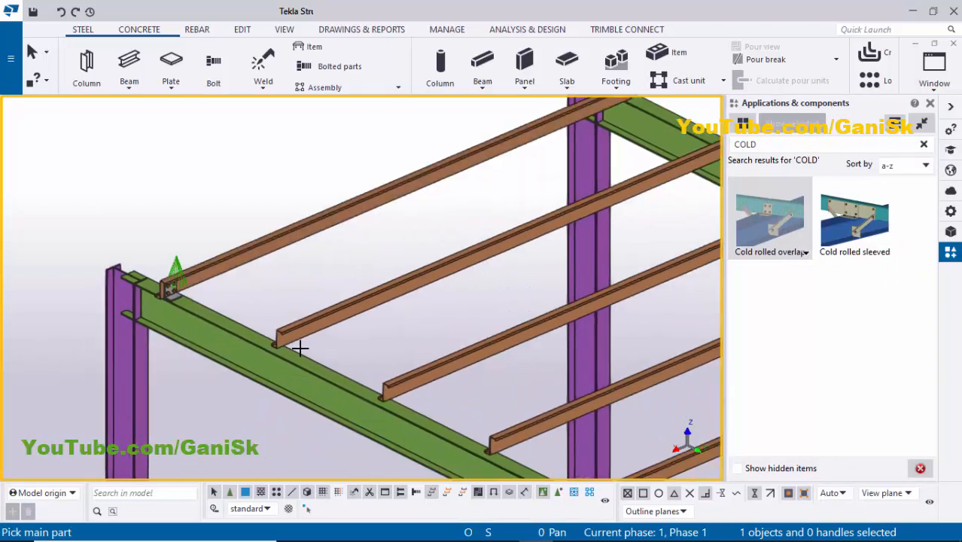
pyautogui.scroll(2, 290, 359)
pyautogui.click(285, 352)
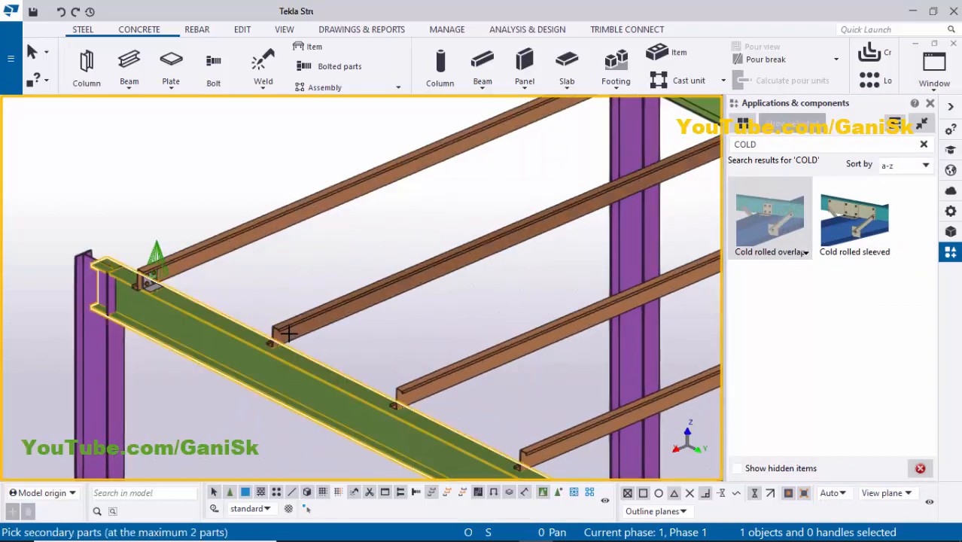
pyautogui.click(288, 332)
pyautogui.middleClick(289, 331)
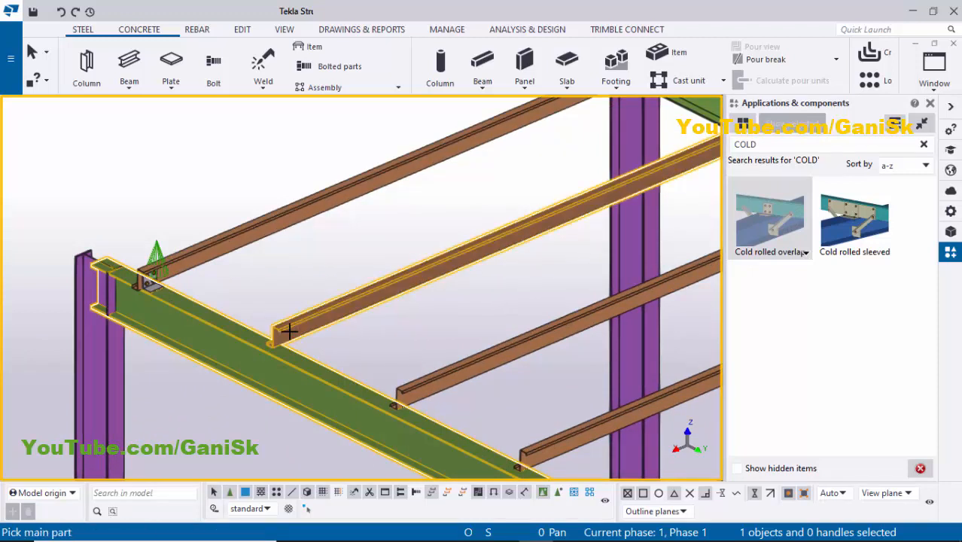
# Add Cold rolled overlap connections joining the third and fourth purlins to the near green beam
pyautogui.moveTo(329, 347); pyautogui.dragTo(301, 329, button='middle')
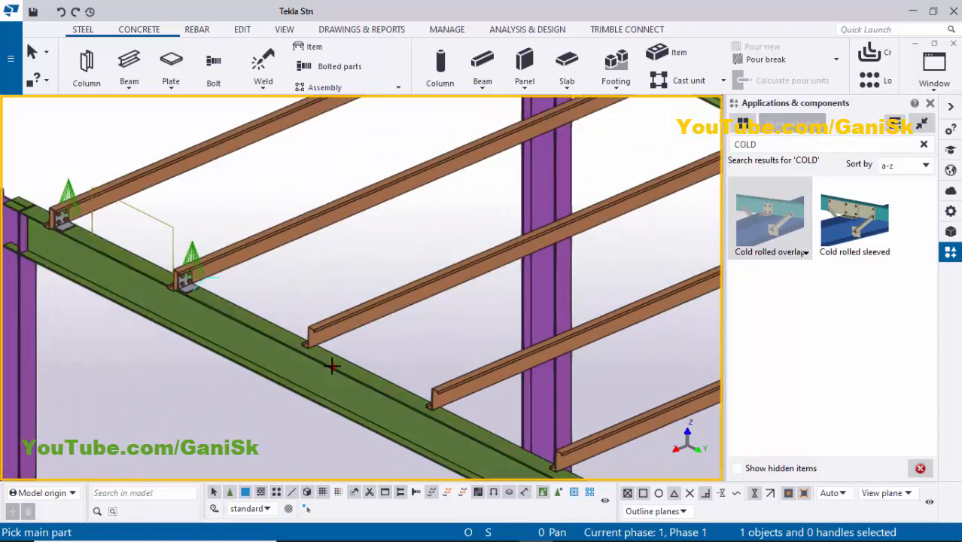
pyautogui.click(320, 339)
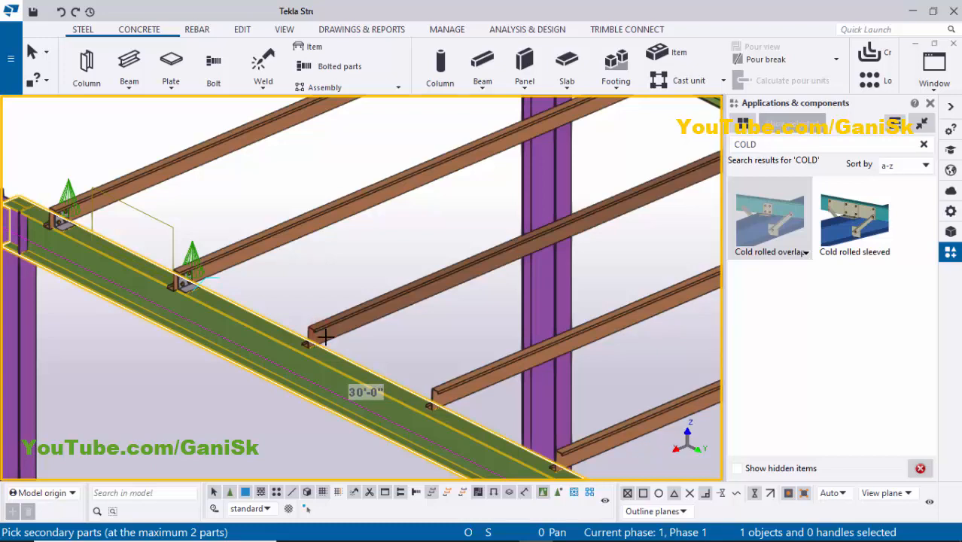
pyautogui.click(324, 337)
pyautogui.middleClick(324, 337)
pyautogui.moveTo(455, 413); pyautogui.dragTo(365, 367, button='middle')
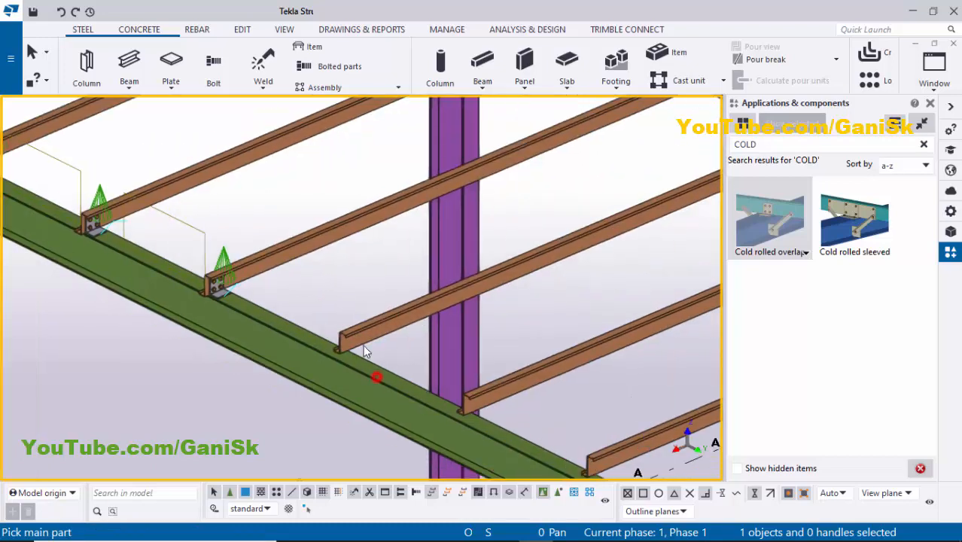
pyautogui.click(377, 377)
pyautogui.click(358, 337)
pyautogui.middleClick(371, 343)
# Add Cold rolled overlap connections joining the fifth and sixth purlins to the near green beam
pyautogui.scroll(-2, 410, 380)
pyautogui.moveTo(491, 416); pyautogui.dragTo(372, 349, button='middle')
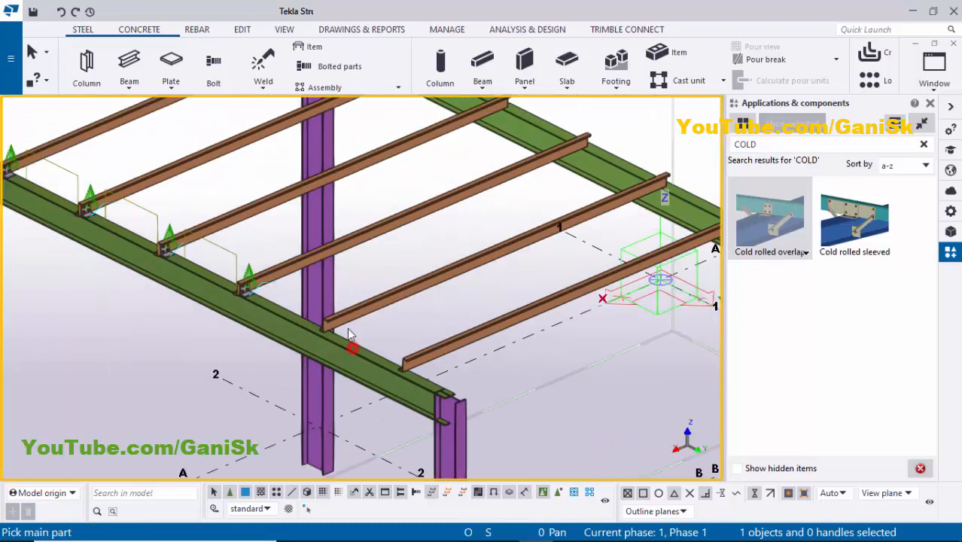
pyautogui.click(348, 334)
pyautogui.click(343, 319)
pyautogui.middleClick(404, 389)
pyautogui.click(408, 386)
pyautogui.click(408, 358)
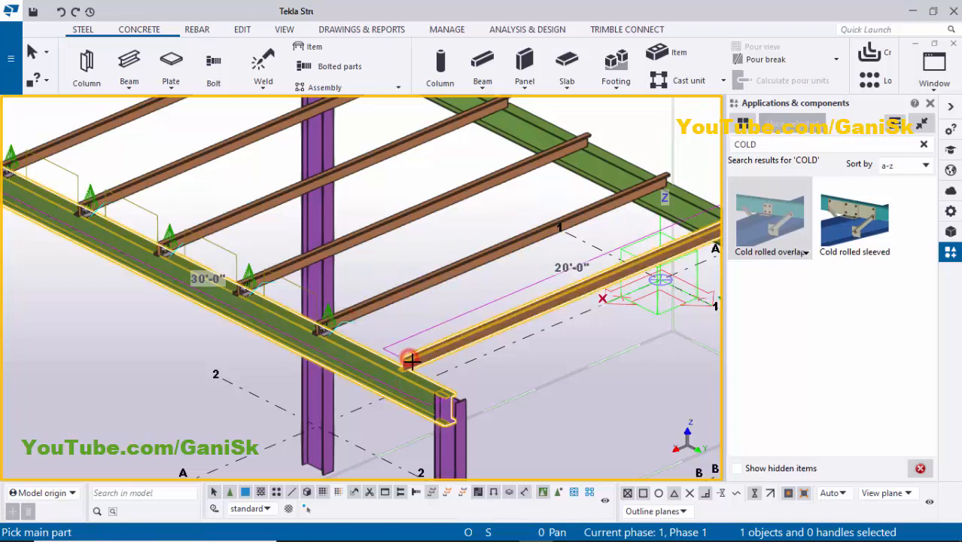
pyautogui.middleClick(408, 358)
# Add a Cold rolled overlap connection between the far green beam and the first purlin's end
pyautogui.scroll(-3, 407, 357)
pyautogui.scroll(3, 378, 188)
pyautogui.moveTo(378, 190); pyautogui.dragTo(378, 260, button='middle')
pyautogui.scroll(1, 378, 260)
pyautogui.click(400, 245)
pyautogui.click(383, 228)
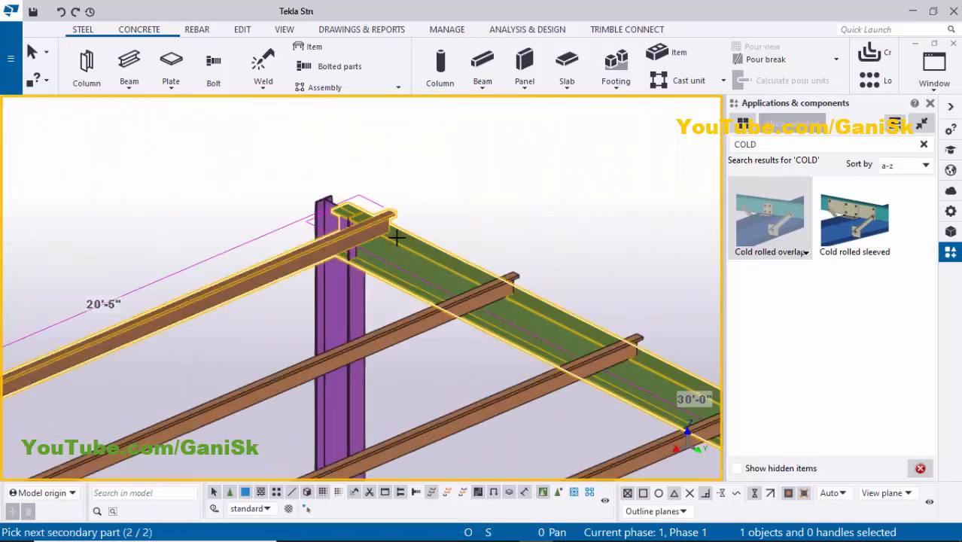
pyautogui.middleClick(397, 240)
# Add Cold rolled overlap connections joining the second and third purlins to the far green beam
pyautogui.moveTo(458, 307); pyautogui.dragTo(332, 276, button='middle')
pyautogui.click(436, 287)
pyautogui.scroll(-3, 387, 269)
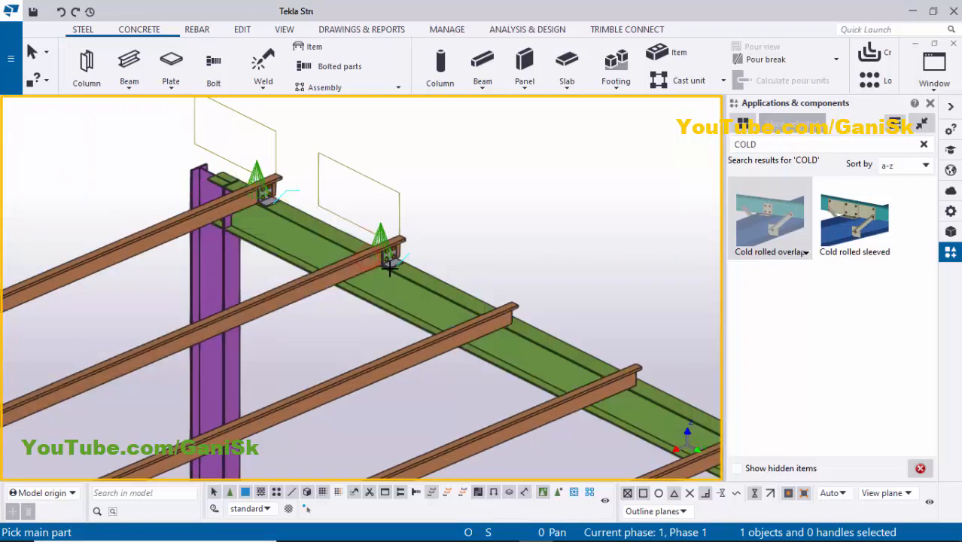
pyautogui.scroll(2, 388, 286)
pyautogui.click(368, 280)
pyautogui.middleClick(389, 288)
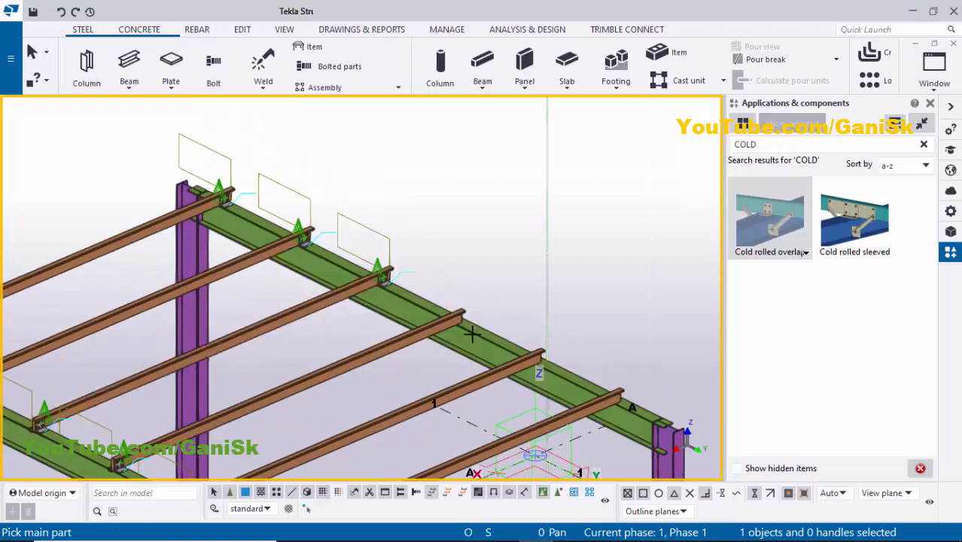
# Add Cold rolled overlap connections joining the fourth, fifth and sixth purlins to the far green beam
pyautogui.click(473, 333)
pyautogui.click(451, 319)
pyautogui.middleClick(459, 323)
pyautogui.click(559, 373)
pyautogui.click(532, 360)
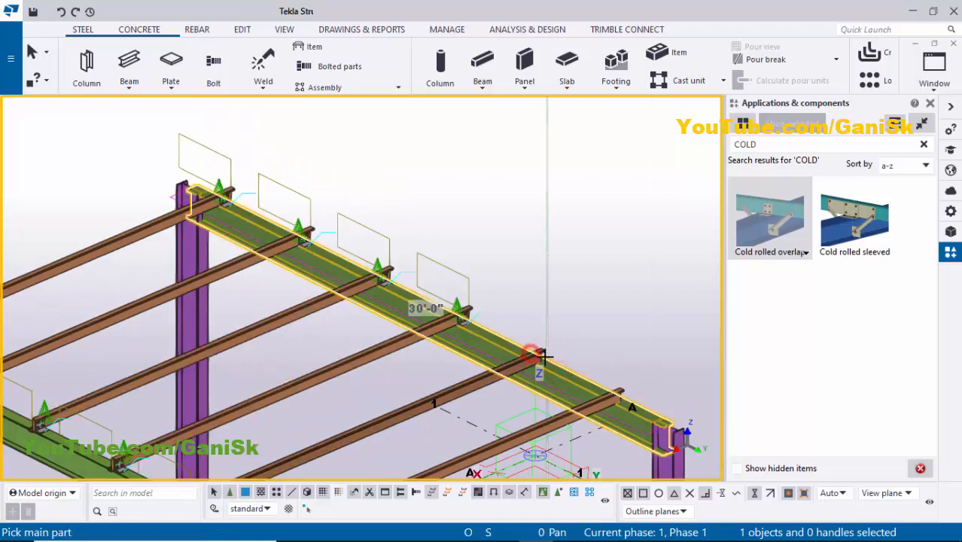
pyautogui.middleClick(534, 361)
pyautogui.click(610, 397)
pyautogui.middleClick(609, 397)
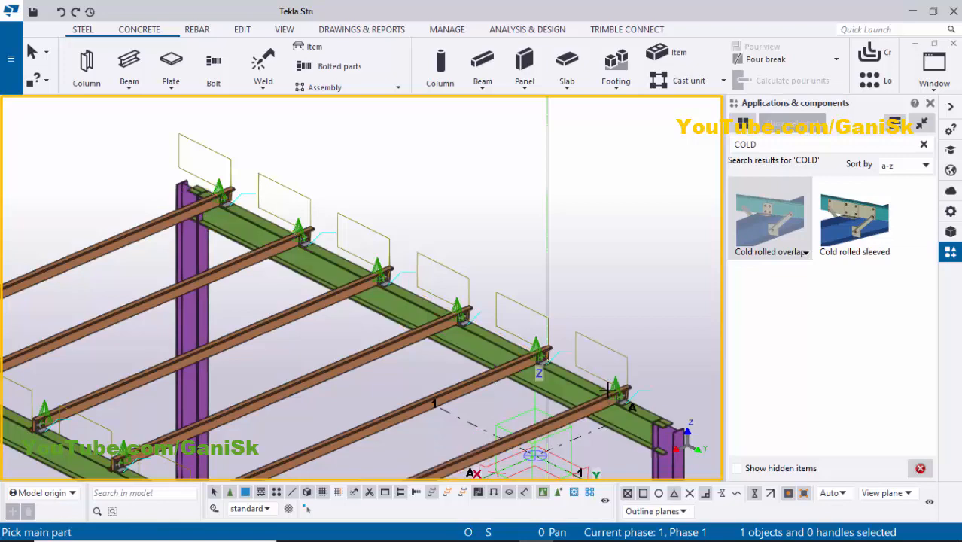
# End the connection command, redraw the view to clear the temporary graphics and close the component catalog
pyautogui.scroll(-3, 595, 362)
pyautogui.moveTo(616, 322); pyautogui.dragTo(627, 312, button='middle')
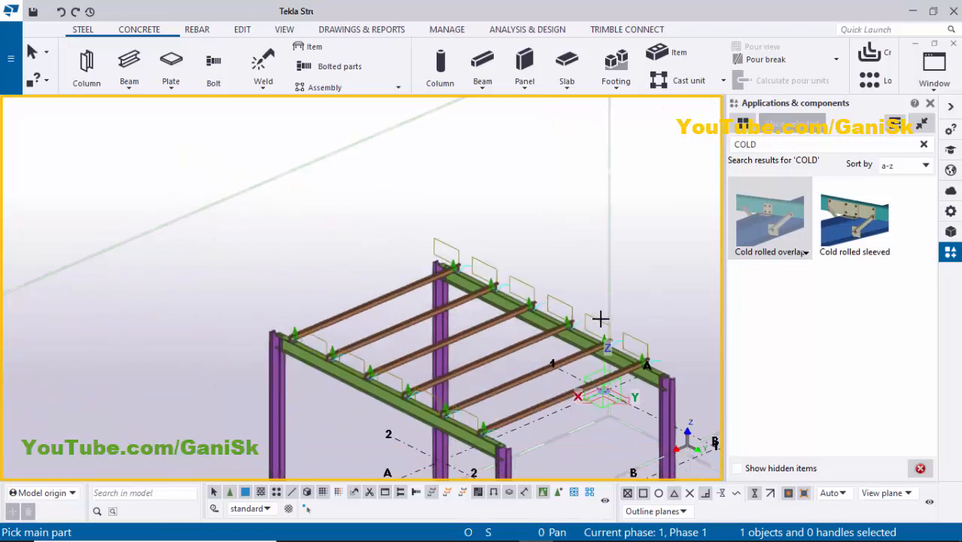
pyautogui.press('Escape')
pyautogui.rightClick(559, 186)
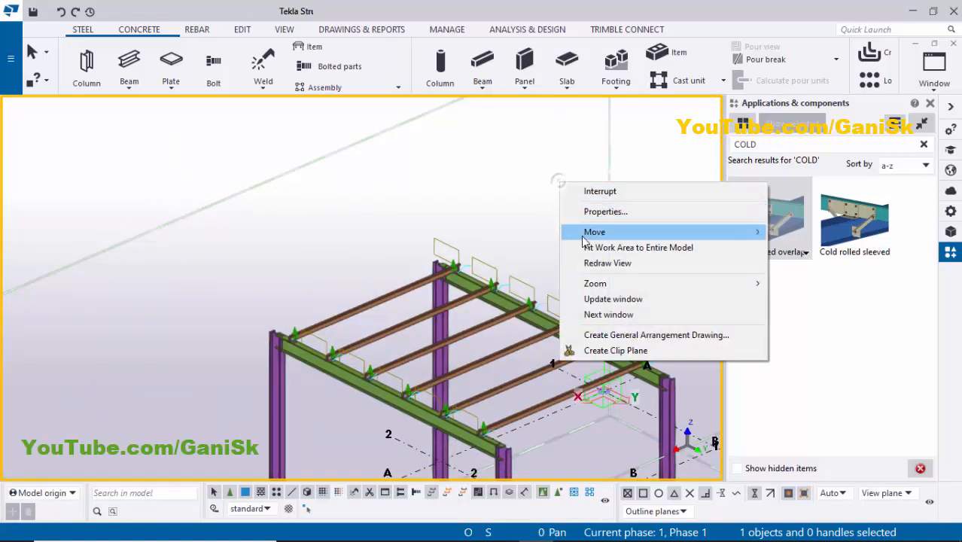
pyautogui.click(594, 259)
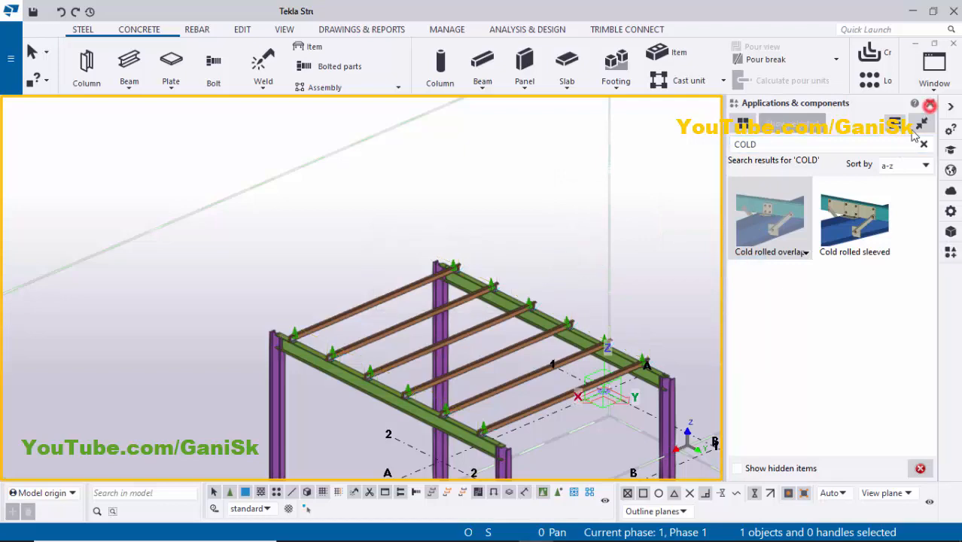
pyautogui.click(930, 105)
pyautogui.scroll(3, 401, 360)
pyautogui.scroll(-5, 401, 360)
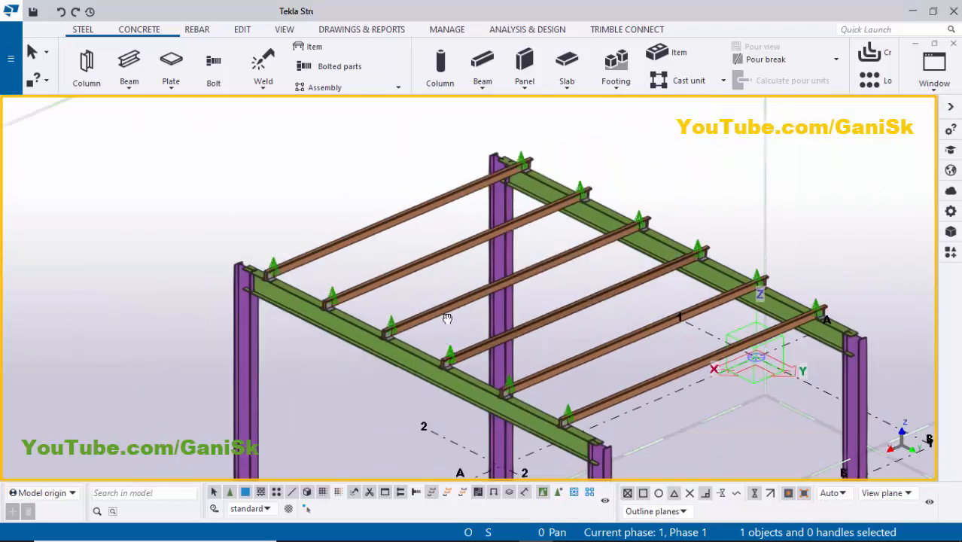
# Search the components for 144 and apply End plate (144) between the purple column and the near green beam's end
pyautogui.keyDown('ctrl'); pyautogui.moveTo(447, 316); pyautogui.dragTo(448, 299, button='middle'); pyautogui.keyUp('ctrl')
pyautogui.scroll(4, 448, 299)
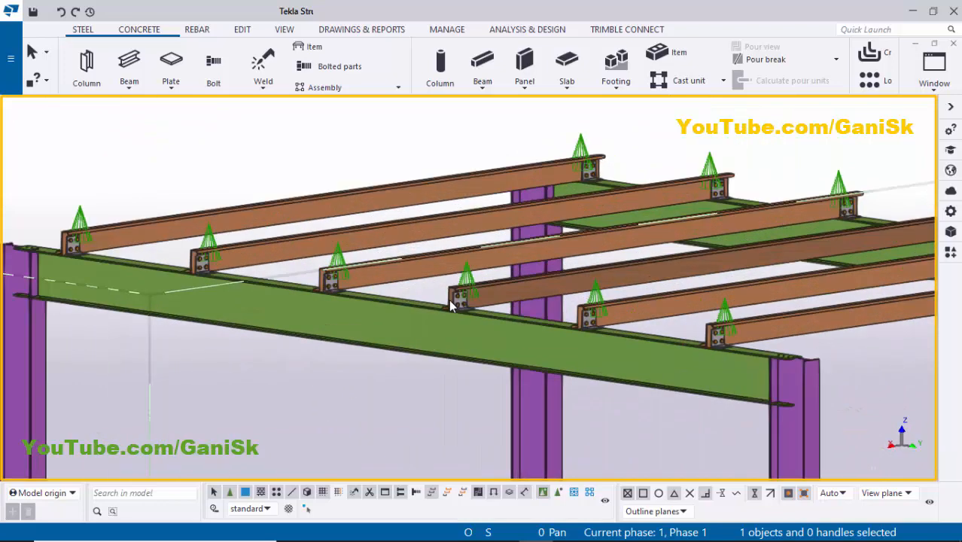
pyautogui.moveTo(241, 308); pyautogui.dragTo(502, 327, button='middle')
pyautogui.scroll(3, 283, 322)
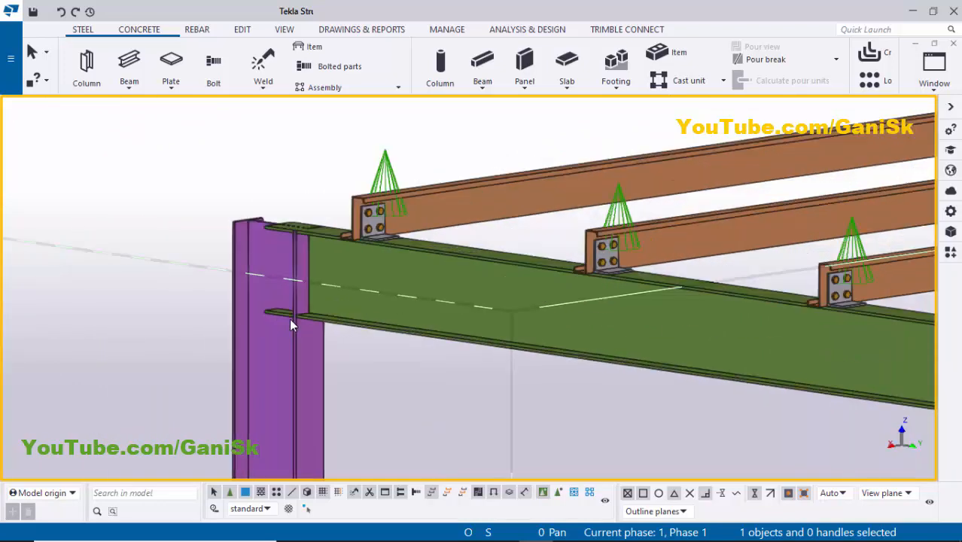
pyautogui.scroll(2, 289, 318)
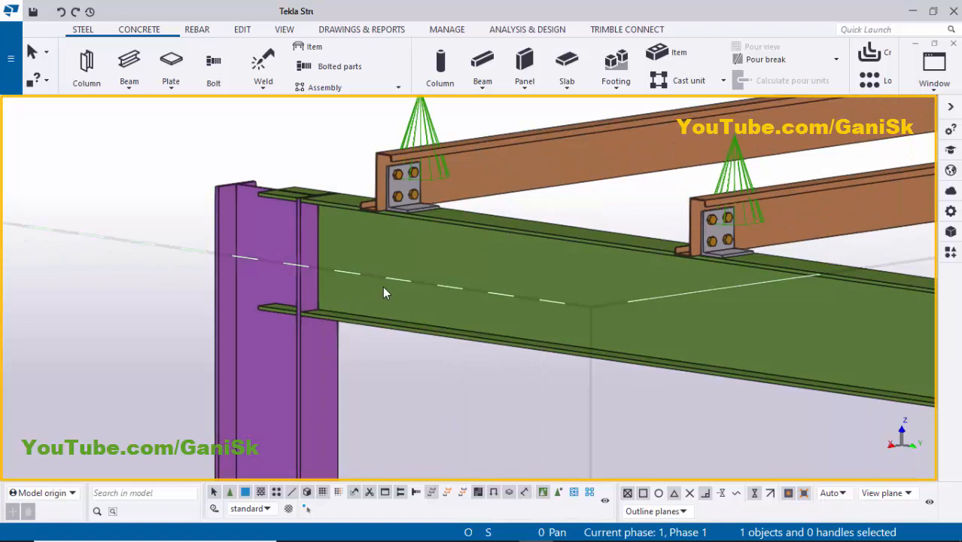
pyautogui.hotkey('ctrl', 'f')
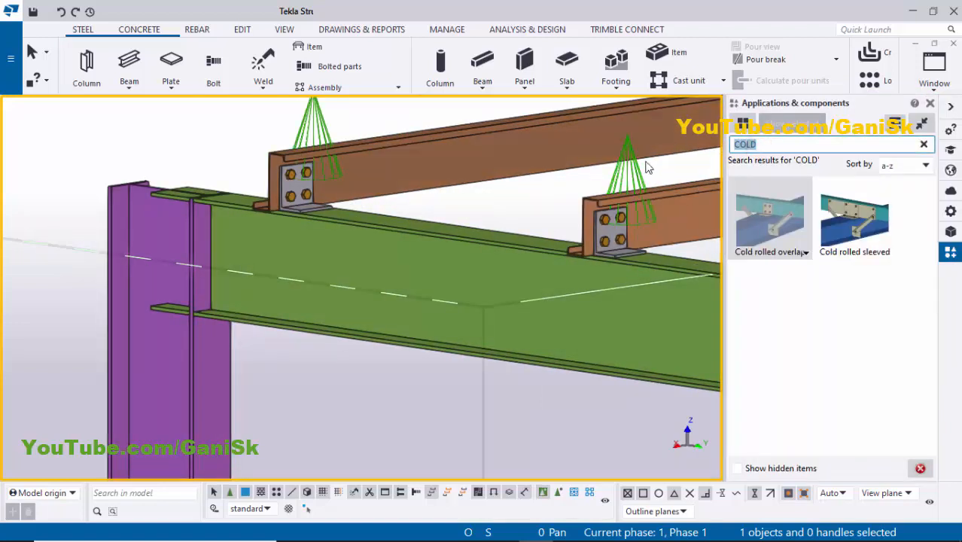
pyautogui.write('144')
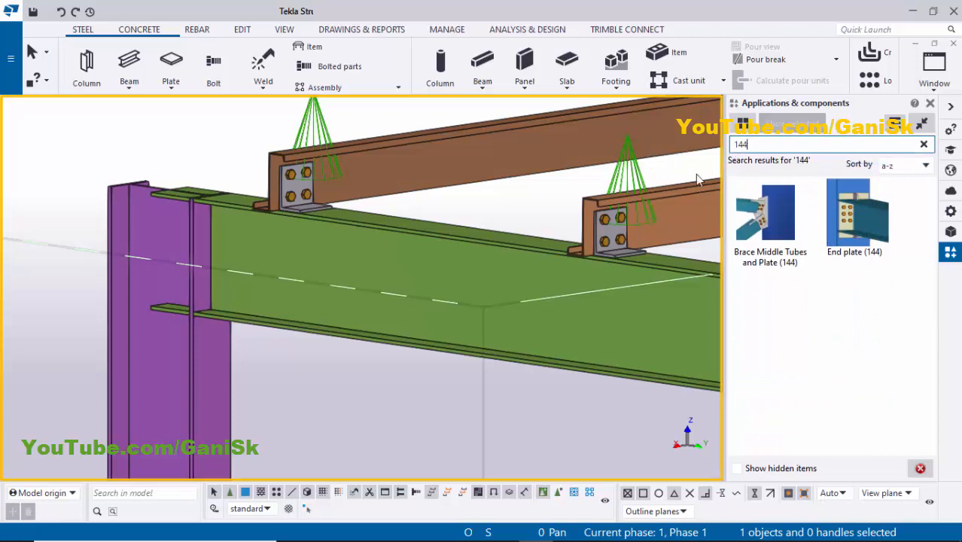
pyautogui.click(867, 238)
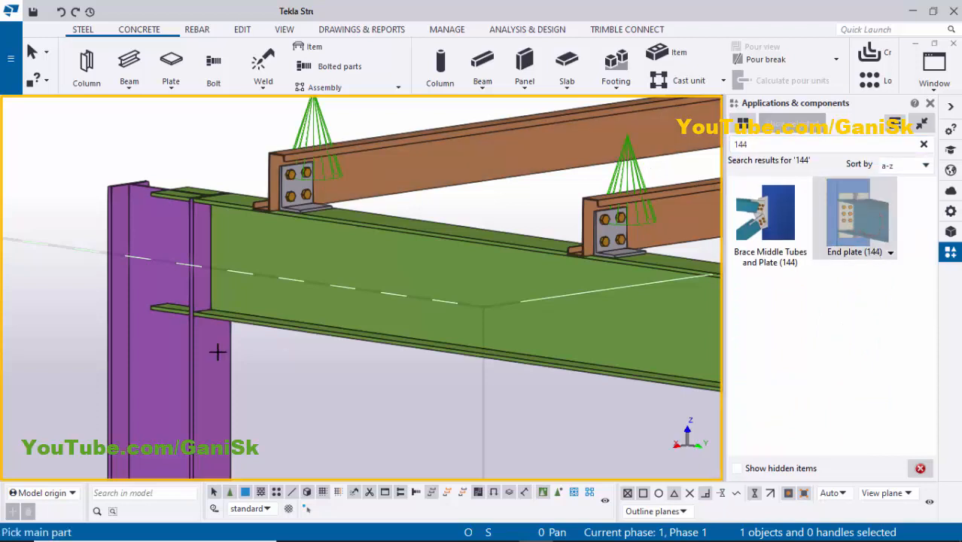
pyautogui.moveTo(215, 348); pyautogui.dragTo(277, 339, button='middle')
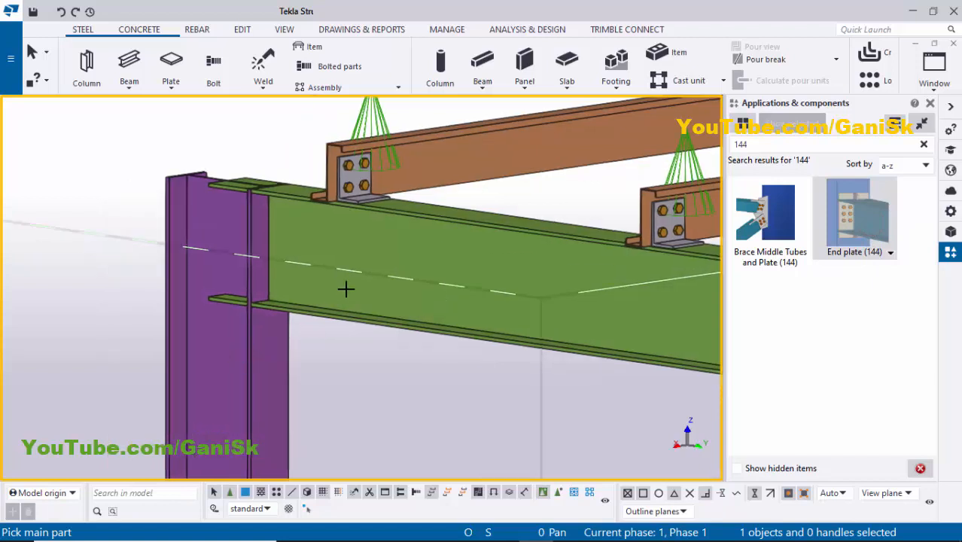
pyautogui.click(346, 290)
pyautogui.click(352, 268)
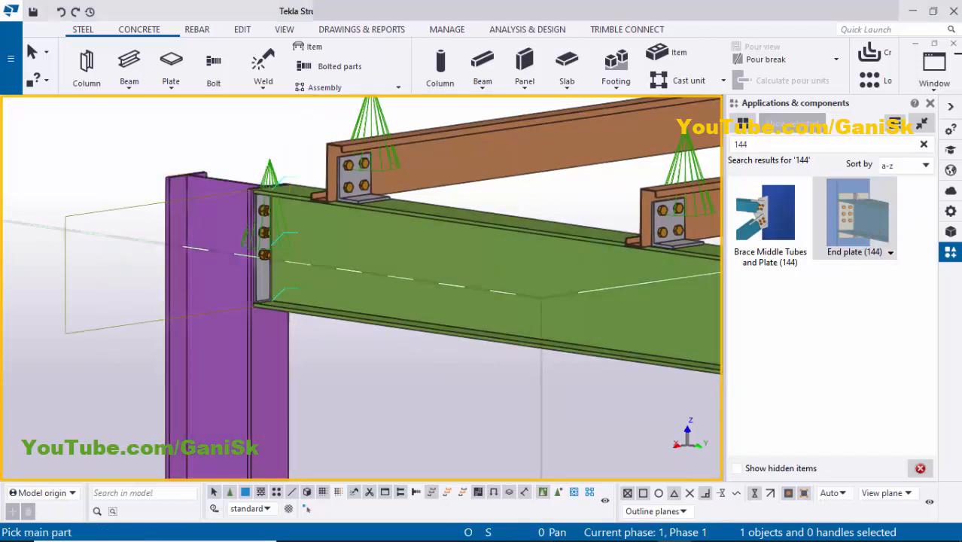
# Close the component catalog, interrupt the end plate command and redraw the view
pyautogui.click(929, 105)
pyautogui.rightClick(276, 149)
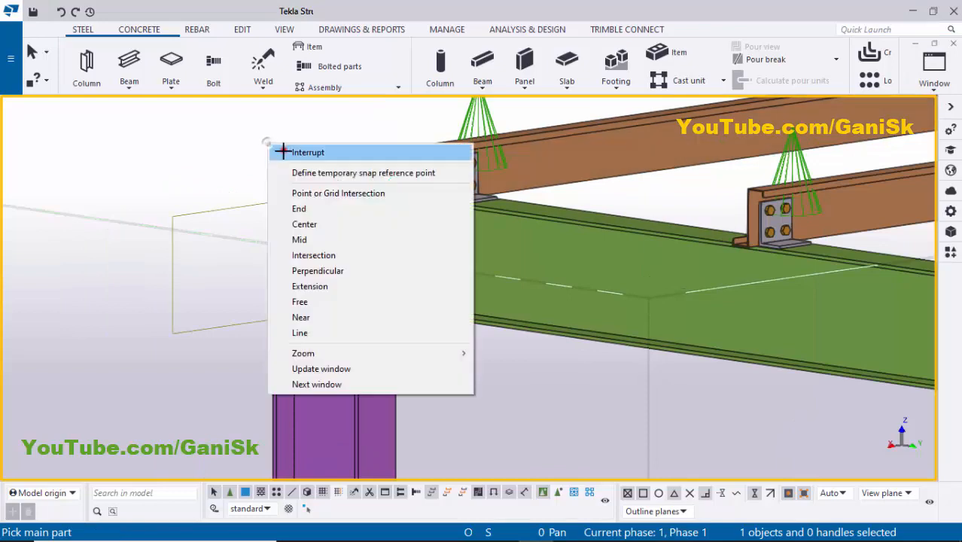
pyautogui.click(284, 151)
pyautogui.rightClick(216, 149)
pyautogui.click(253, 216)
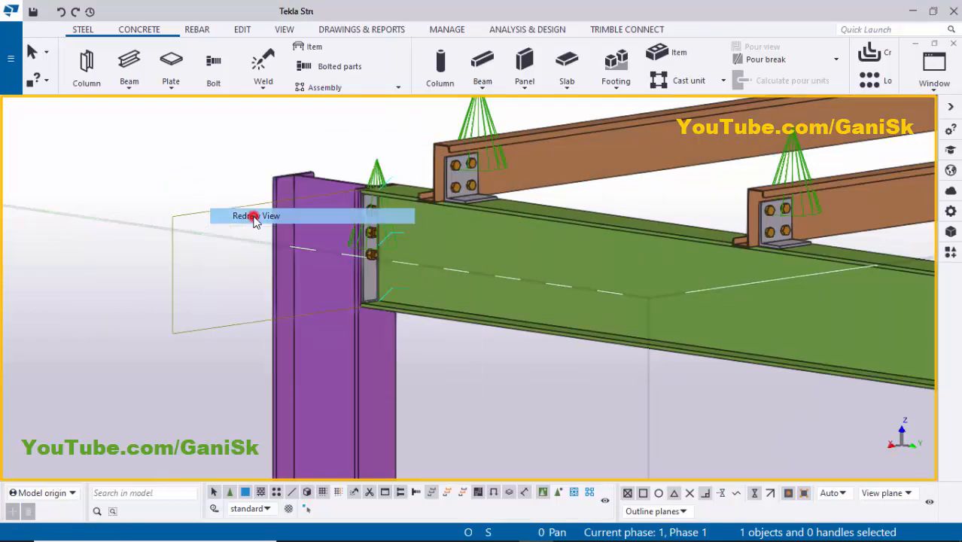
# Open the new end plate connection's properties and set its bolt size to 3/4
pyautogui.scroll(5, 372, 239)
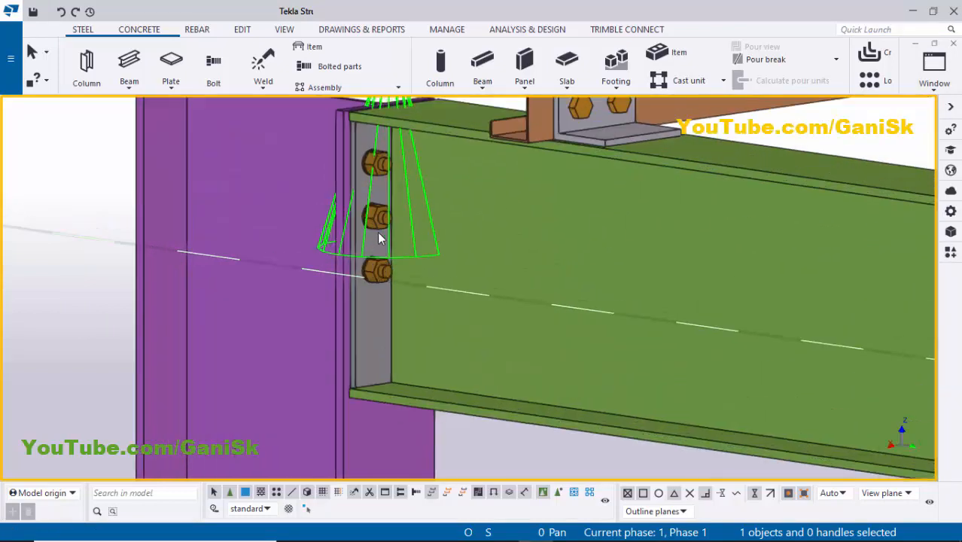
pyautogui.doubleClick(369, 212)
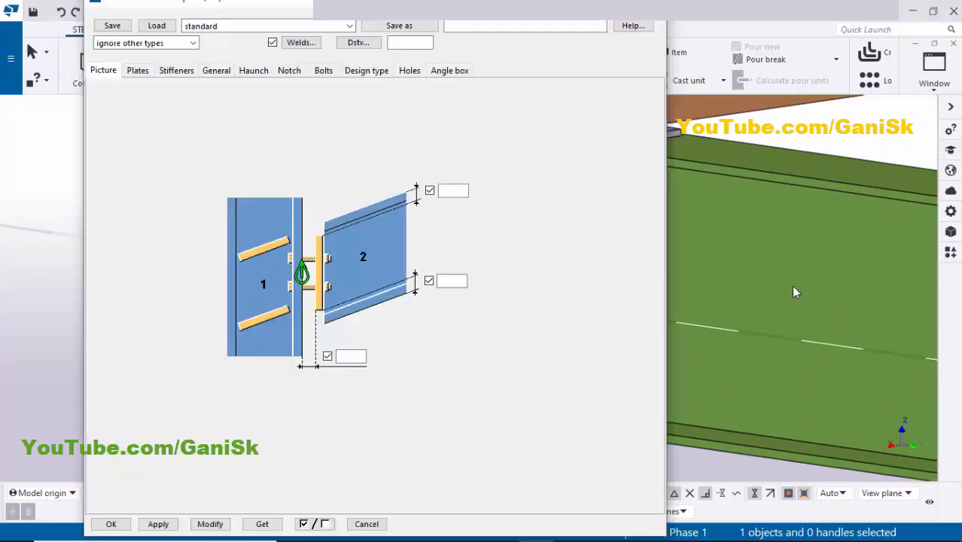
pyautogui.scroll(-1, 828, 283)
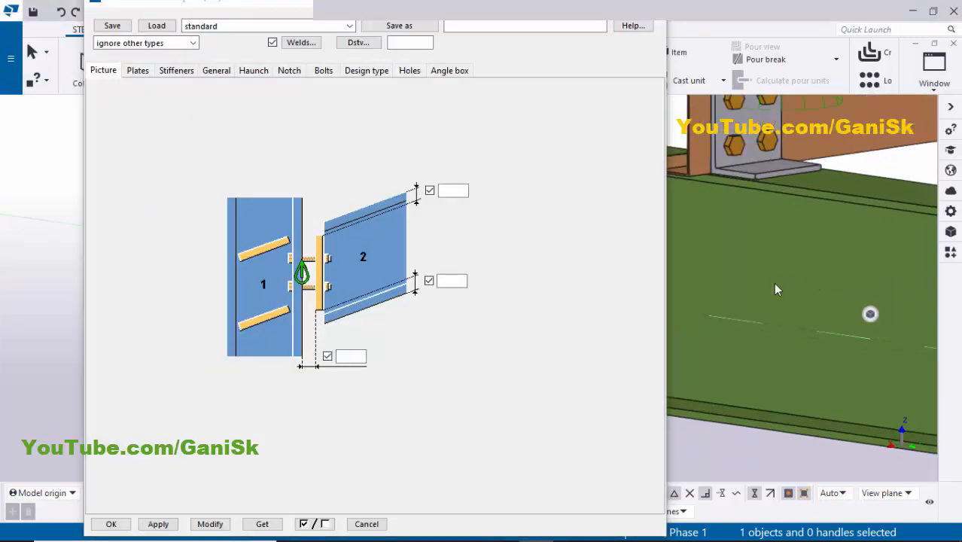
pyautogui.moveTo(697, 283); pyautogui.dragTo(790, 281, button='middle')
pyautogui.scroll(2, 762, 214)
pyautogui.scroll(3, 765, 238)
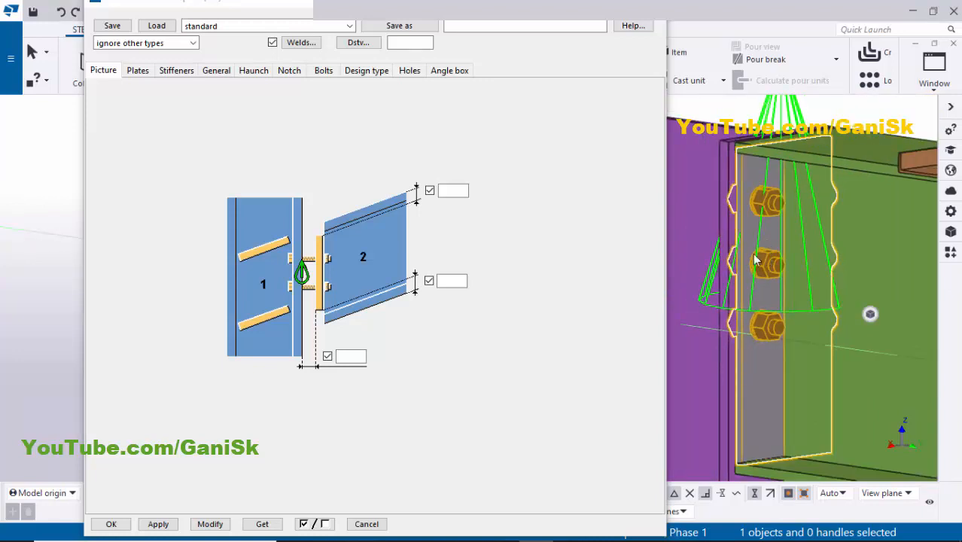
pyautogui.click(323, 74)
pyautogui.click(209, 94)
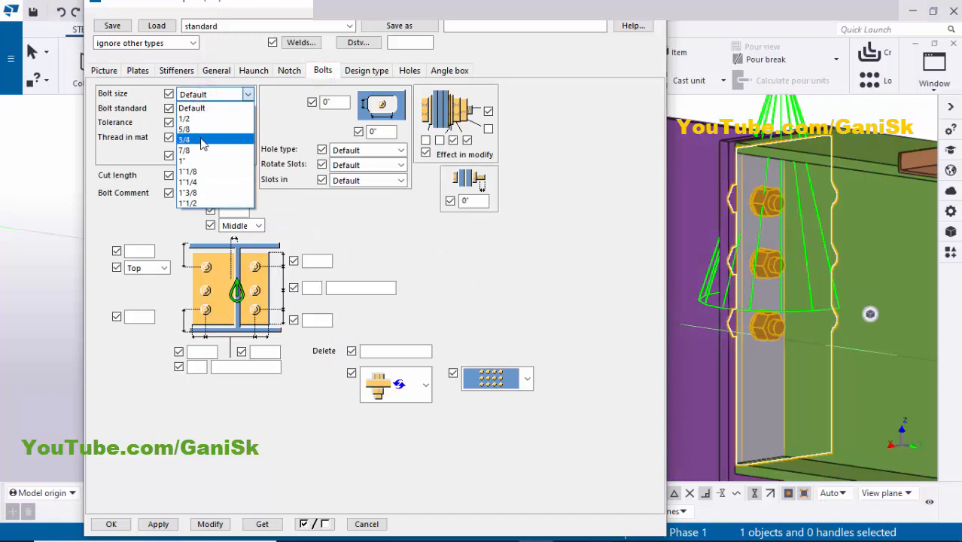
pyautogui.click(200, 140)
# Reference the bolts vertically from Middle, set both vertical edge distances to 4" and three bolt rows at 5" spacing, and modify the connection
pyautogui.click(150, 273)
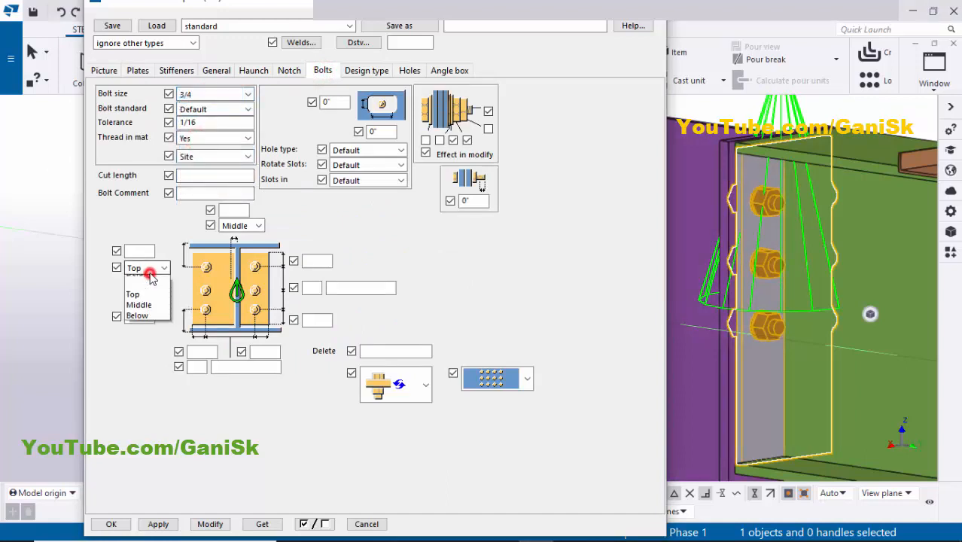
pyautogui.click(140, 308)
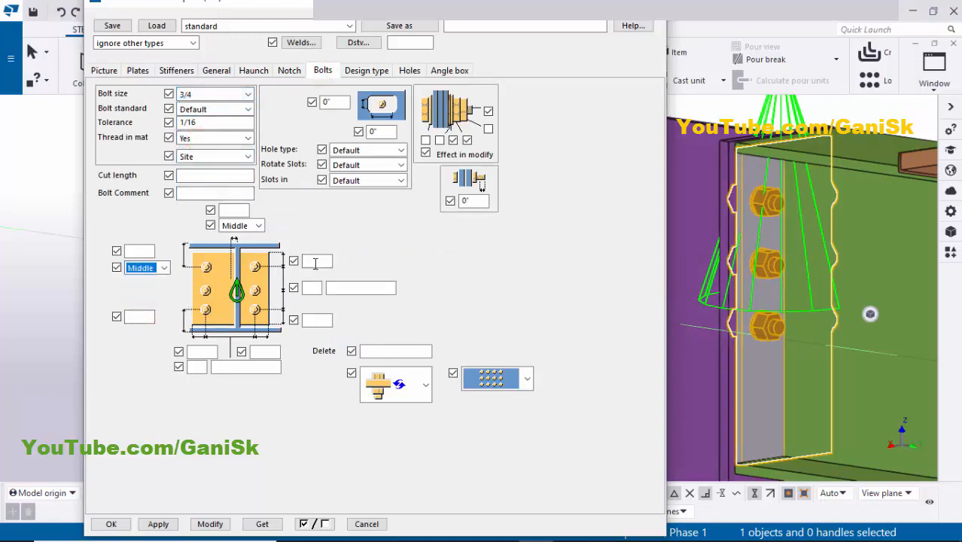
pyautogui.click(315, 261)
pyautogui.write('4"')
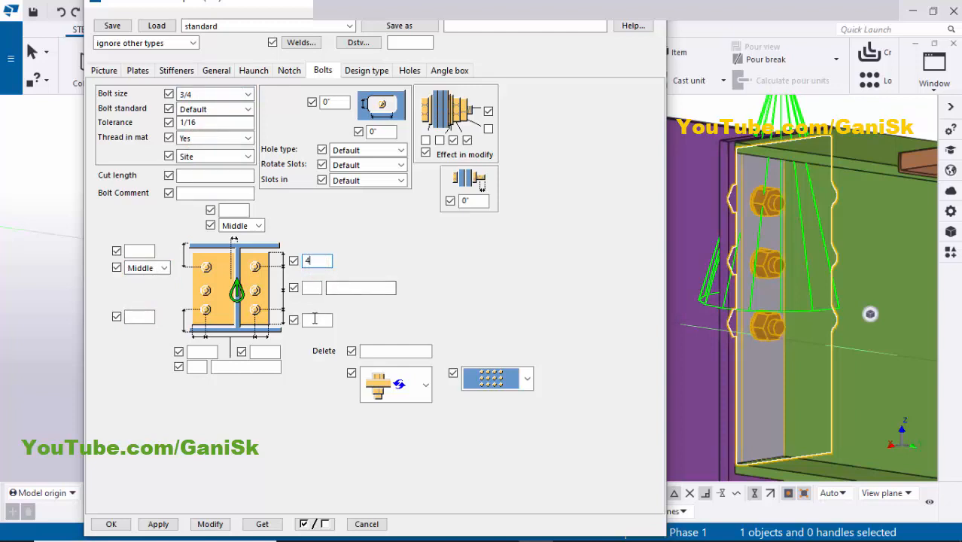
pyautogui.click(317, 319)
pyautogui.write('4"')
pyautogui.click(313, 289)
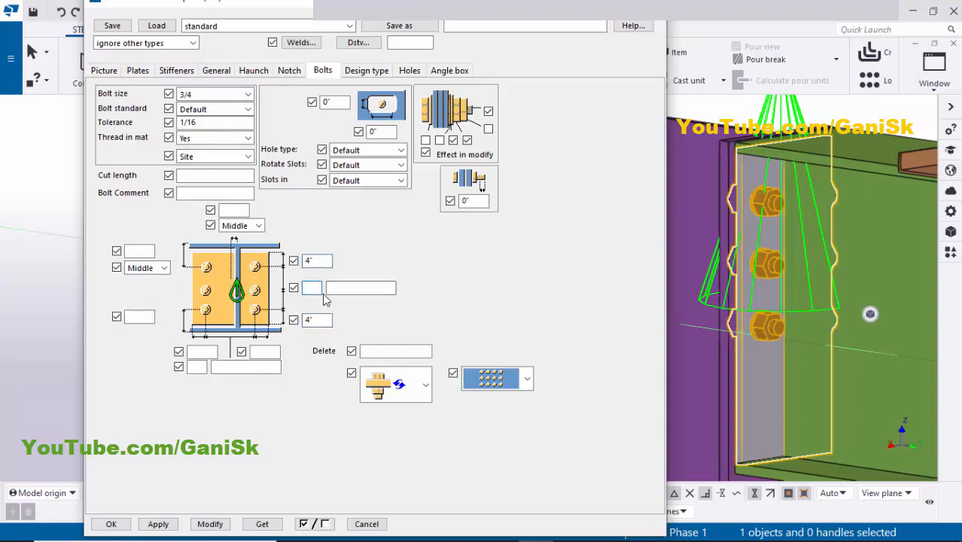
pyautogui.click(364, 289)
pyautogui.click(215, 522)
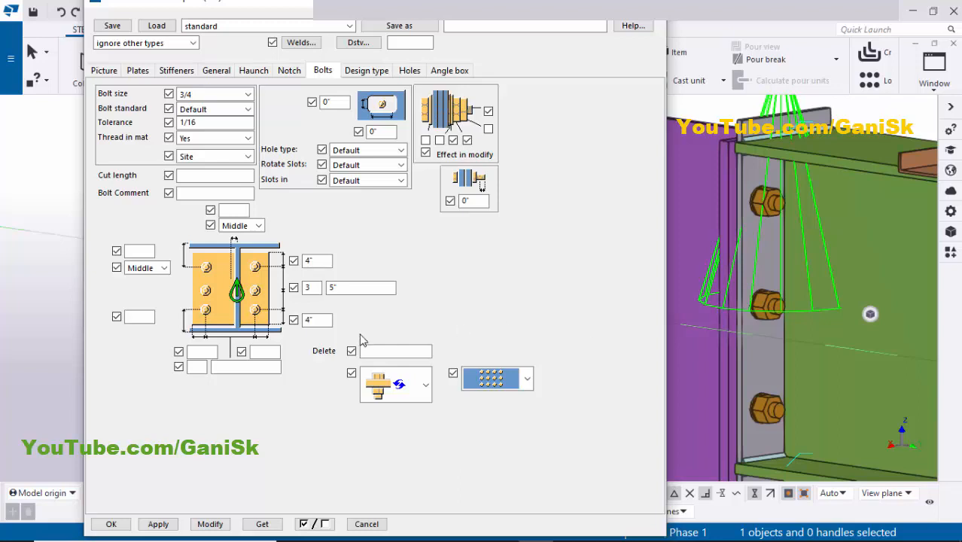
# Change the vertical spacing of the three bolt rows to 4" and modify the end plate connection
pyautogui.doubleClick(348, 287)
pyautogui.write('4')
pyautogui.click(217, 522)
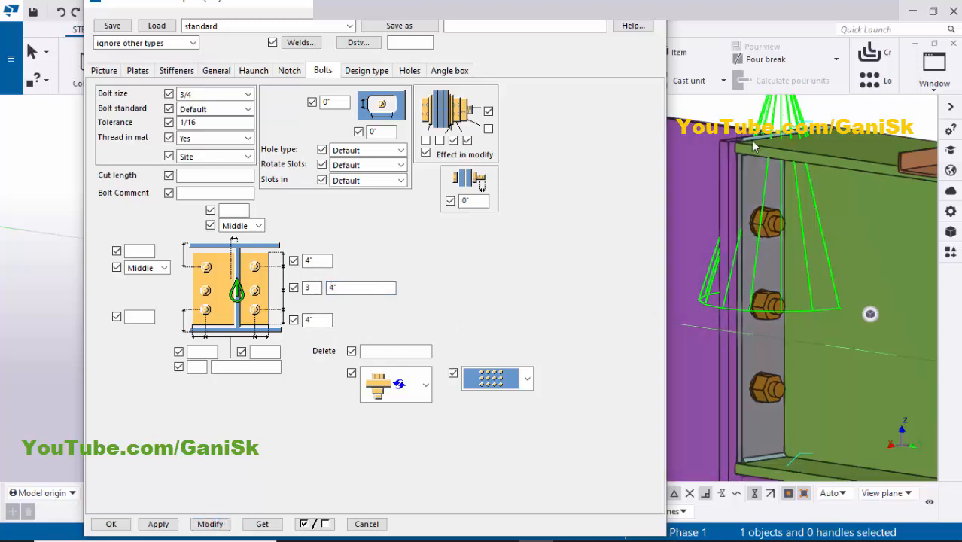
# Set the upper and lower bolt edge distances to 4"1/16 and check the end plate's fit at the beam flange
pyautogui.scroll(2, 733, 134)
pyautogui.scroll(4, 731, 133)
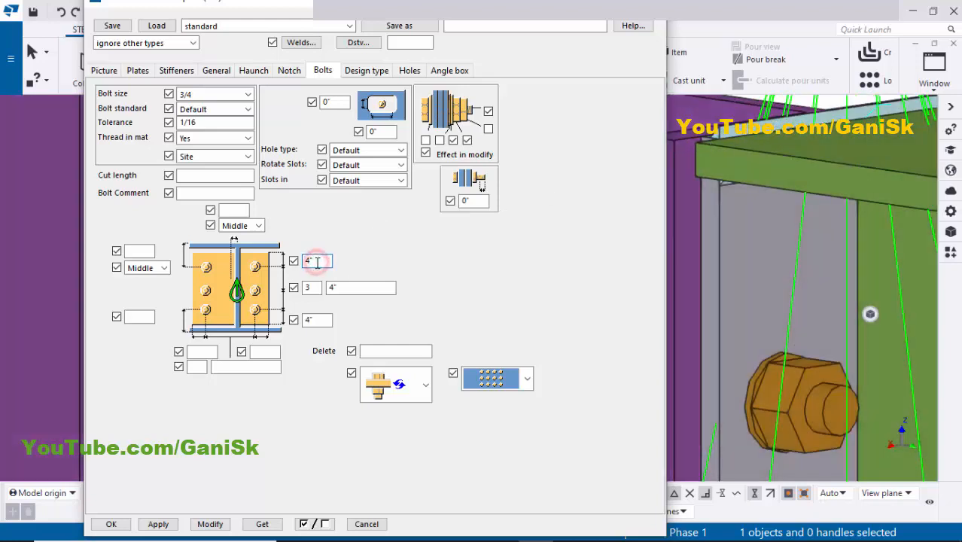
pyautogui.click(318, 320)
pyautogui.write('1/16')
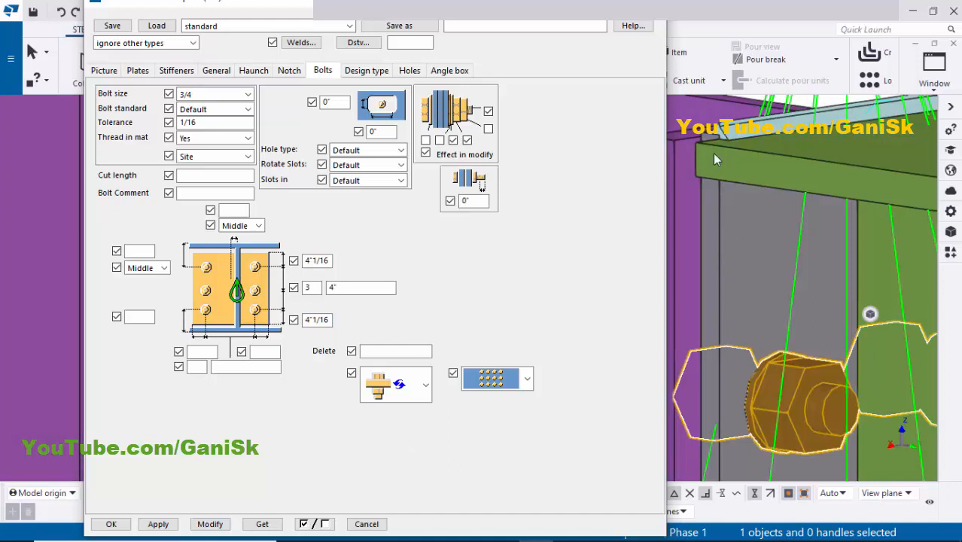
pyautogui.scroll(1, 718, 146)
pyautogui.scroll(2, 721, 134)
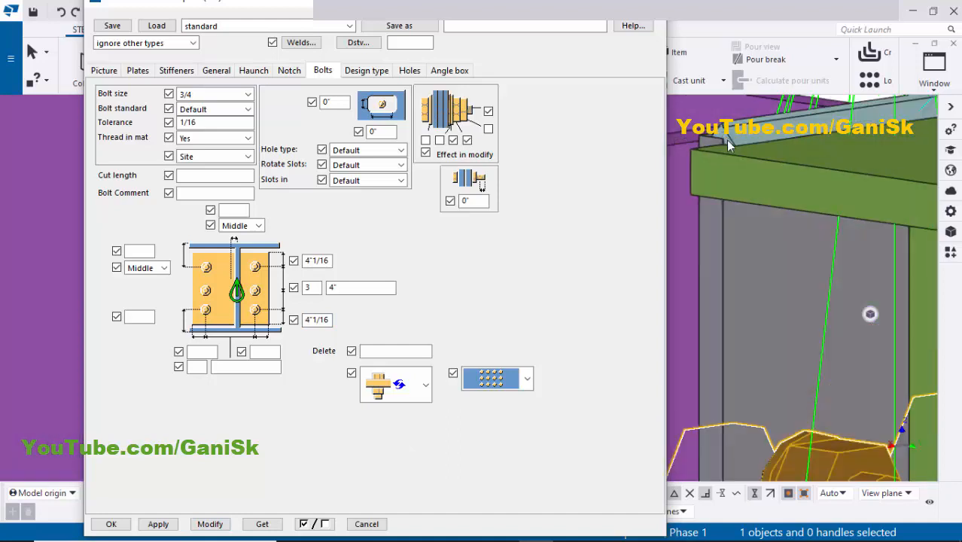
pyautogui.scroll(-3, 727, 141)
# Set both horizontal bolt edge distances to 2" with two bolt columns at 4" spacing, and modify the connection
pyautogui.click(197, 352)
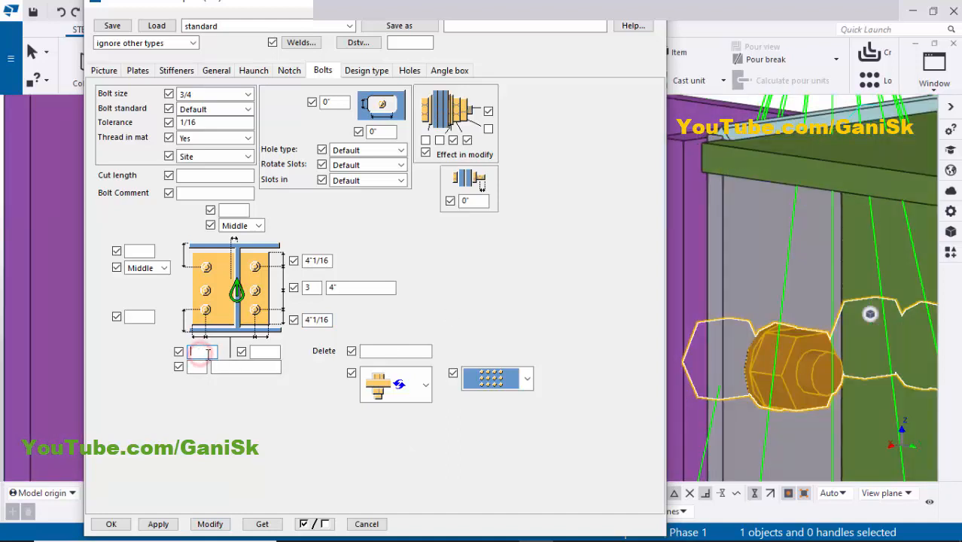
pyautogui.write('2"')
pyautogui.click(262, 352)
pyautogui.write('2"')
pyautogui.click(198, 367)
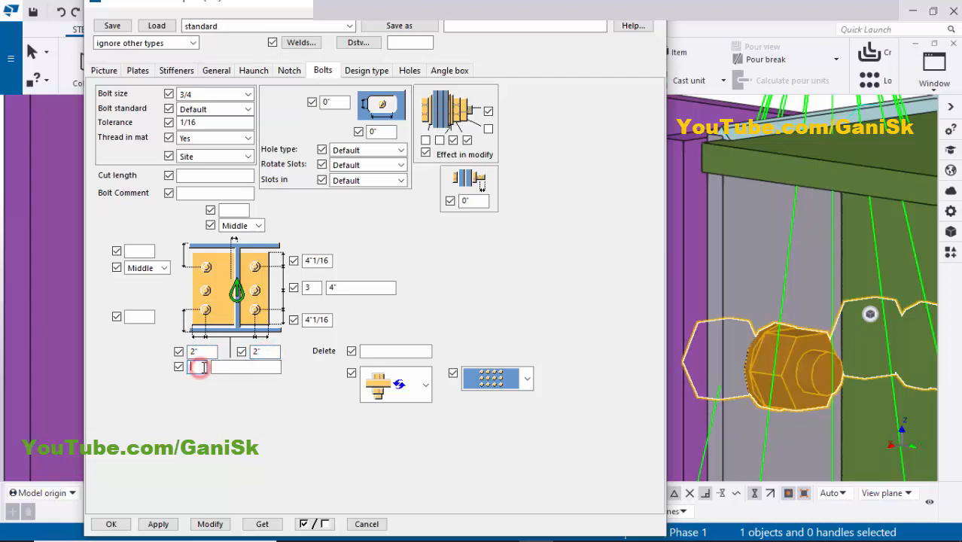
pyautogui.write('2')
pyautogui.click(236, 367)
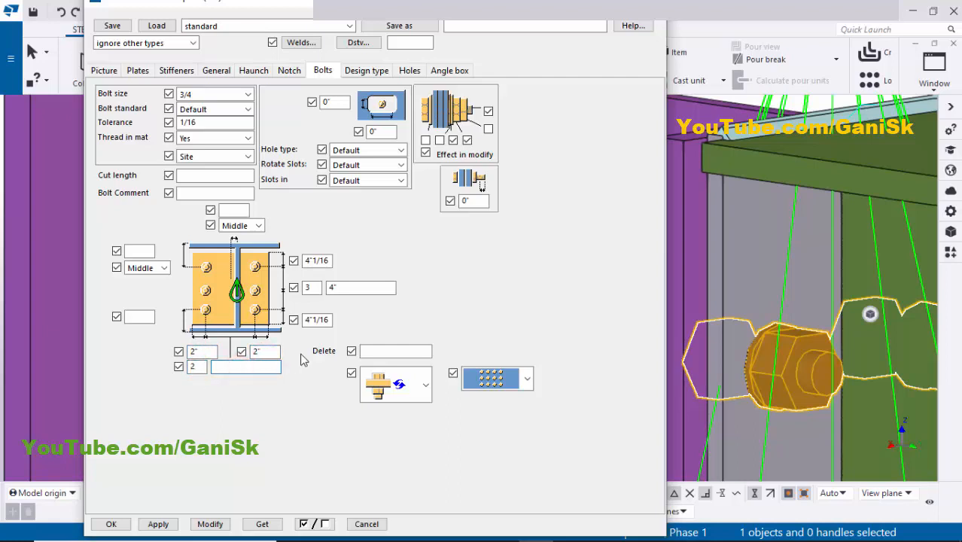
pyautogui.write('4"')
pyautogui.click(210, 523)
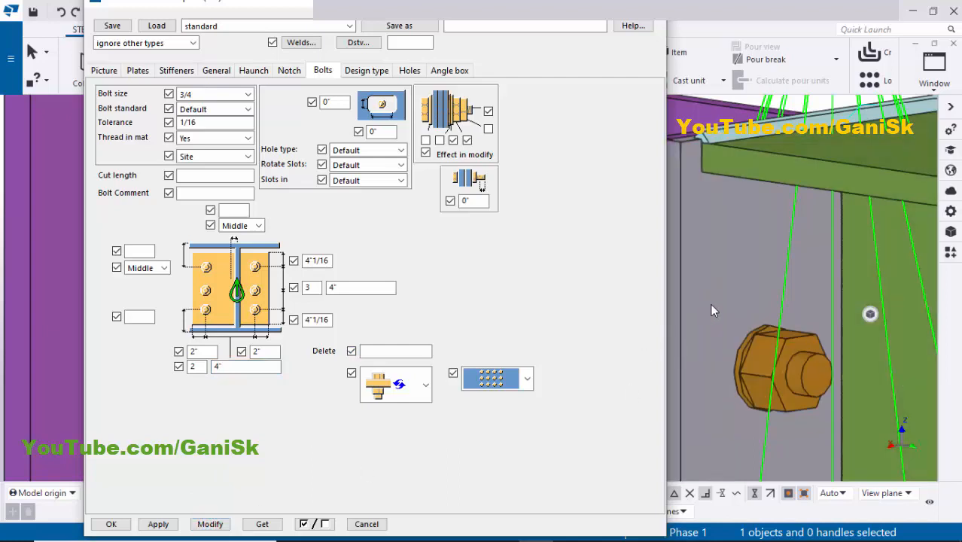
# Check the widened end plate, modify the connection once more, accept its properties and redraw the view
pyautogui.scroll(-4, 732, 275)
pyautogui.scroll(3, 737, 261)
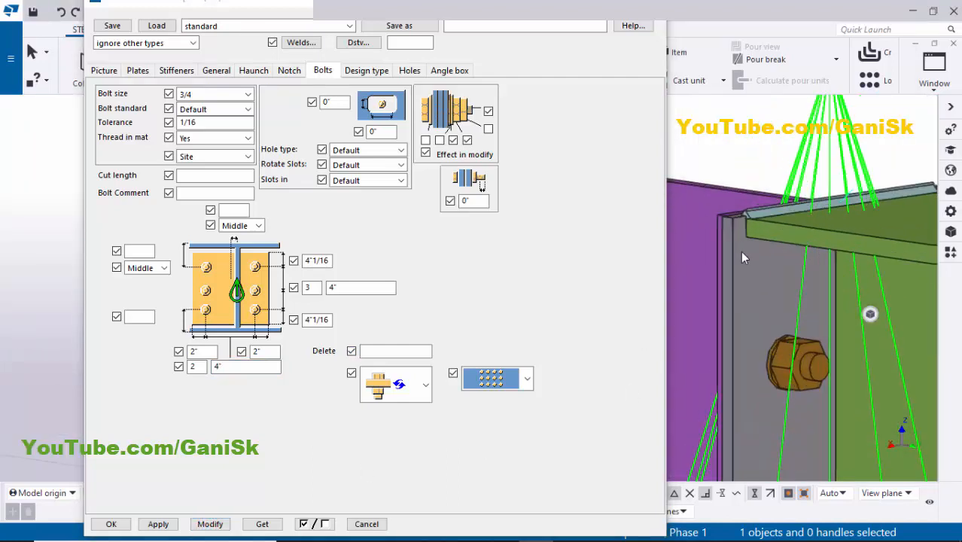
pyautogui.scroll(2, 741, 253)
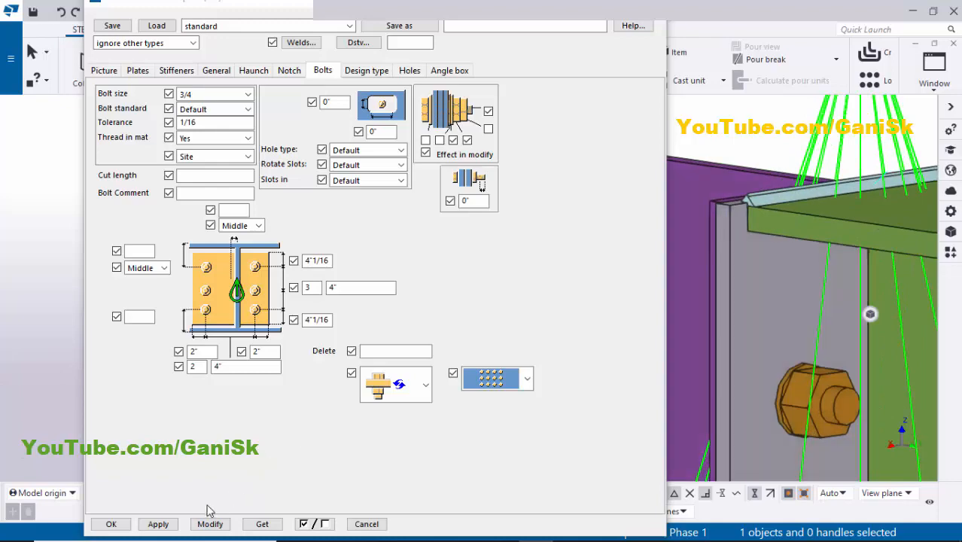
pyautogui.click(203, 523)
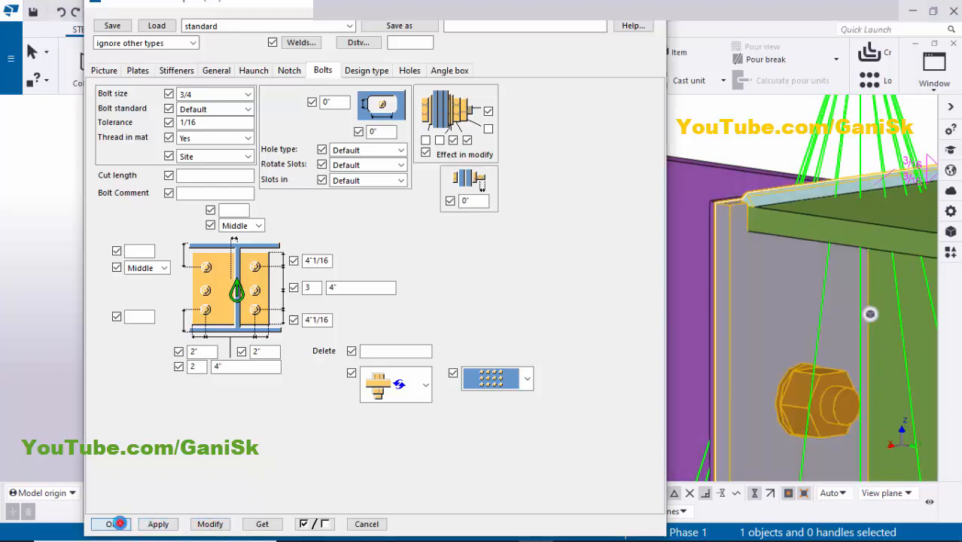
pyautogui.click(110, 524)
pyautogui.scroll(-5, 214, 316)
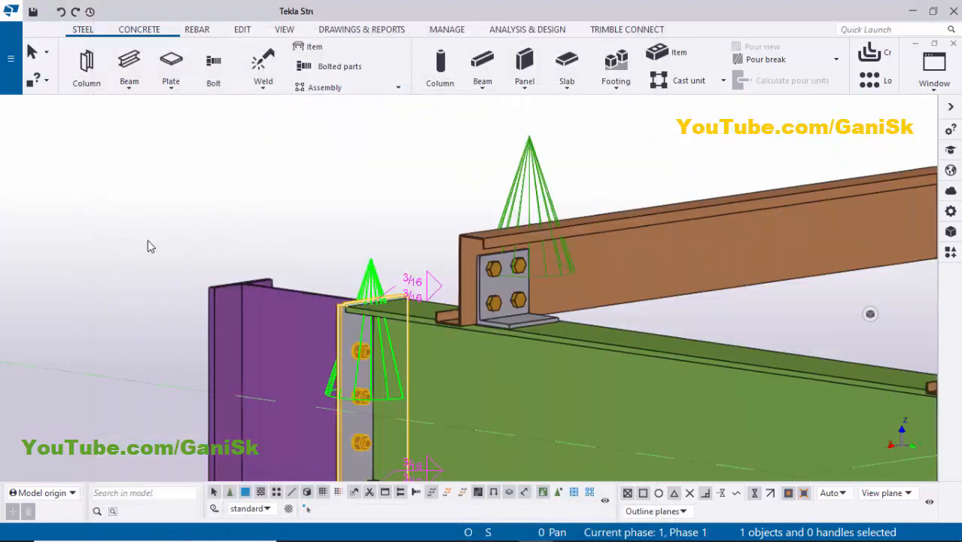
pyautogui.rightClick(142, 210)
pyautogui.click(191, 287)
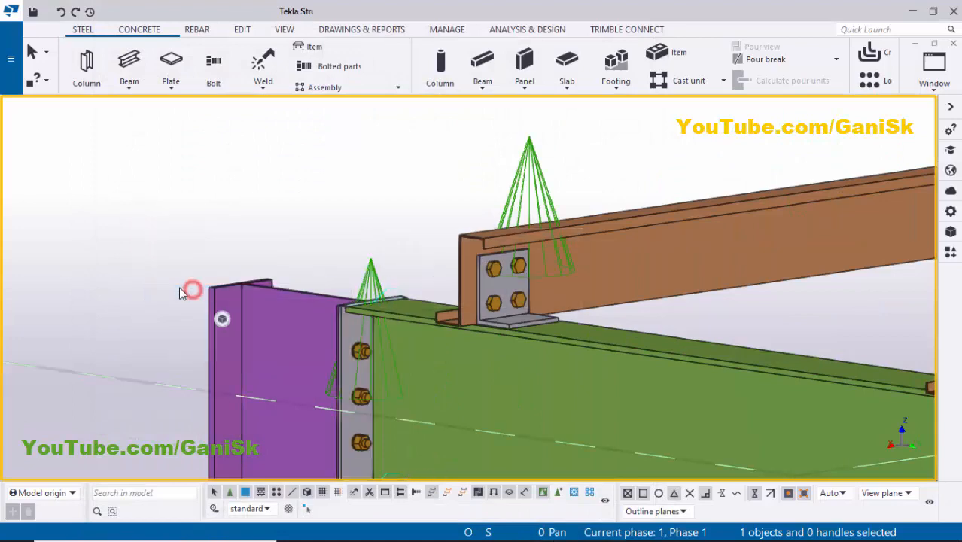
# Apply End plate (144) between the near green beam's opposite end and its purple column
pyautogui.scroll(-6, 358, 358)
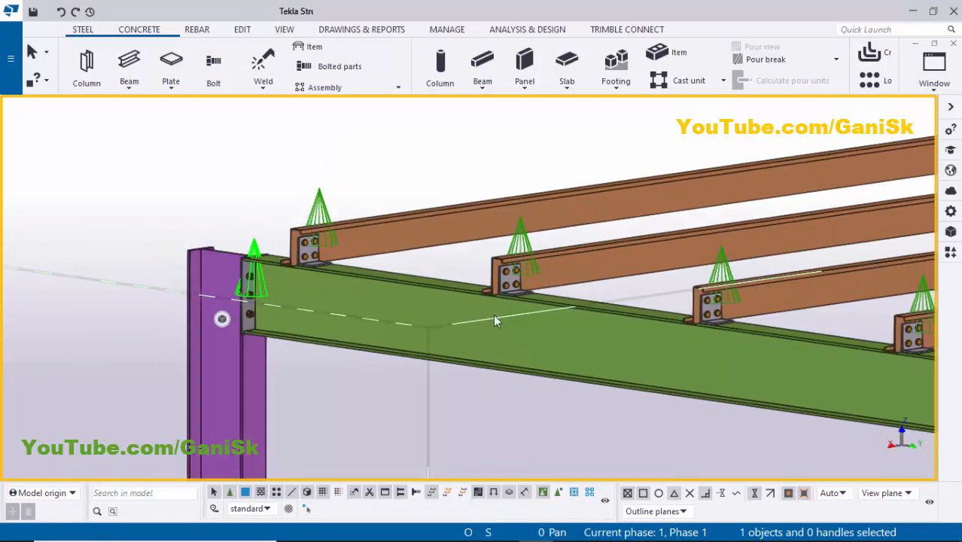
pyautogui.moveTo(360, 312); pyautogui.dragTo(351, 341, button='middle')
pyautogui.moveTo(705, 393); pyautogui.dragTo(625, 377, button='middle')
pyautogui.hotkey('ctrl', 'f')
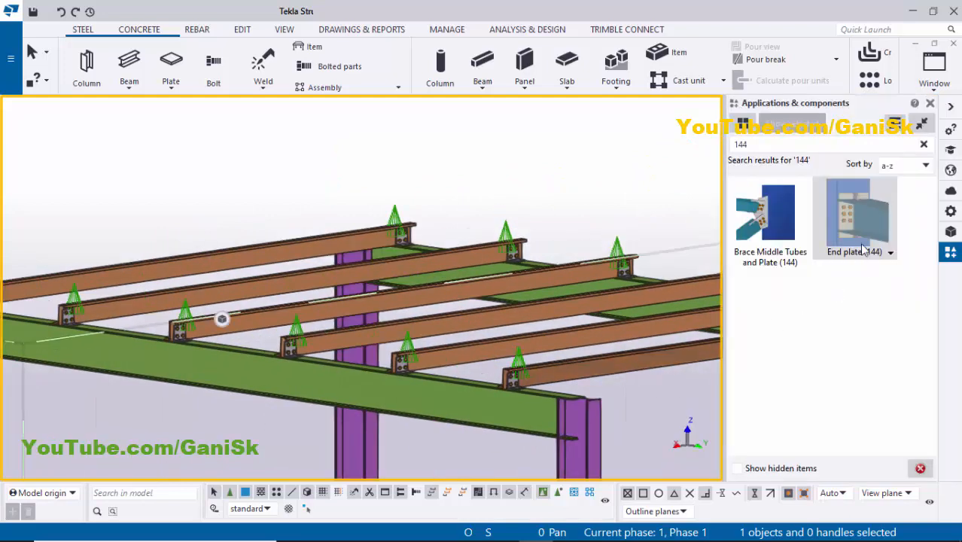
pyautogui.click(862, 234)
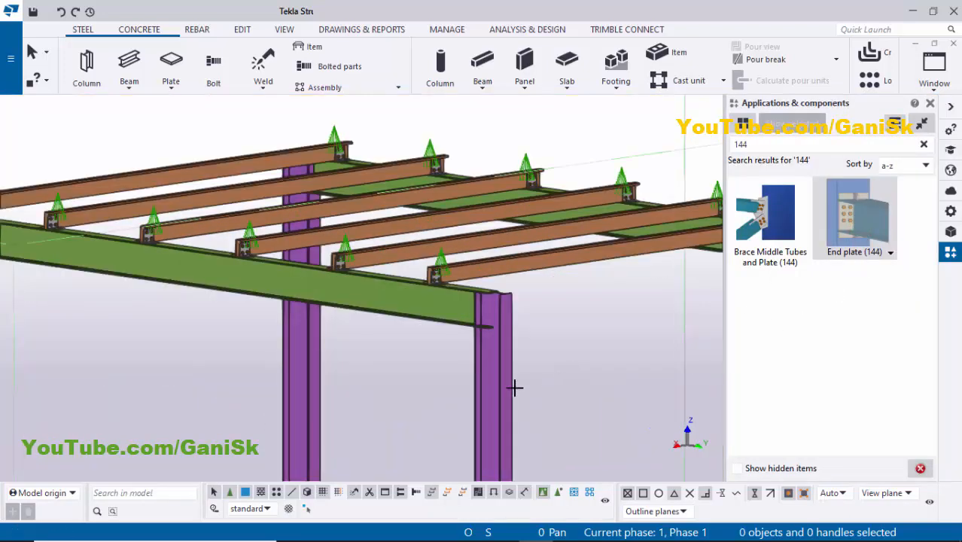
pyautogui.click(452, 311)
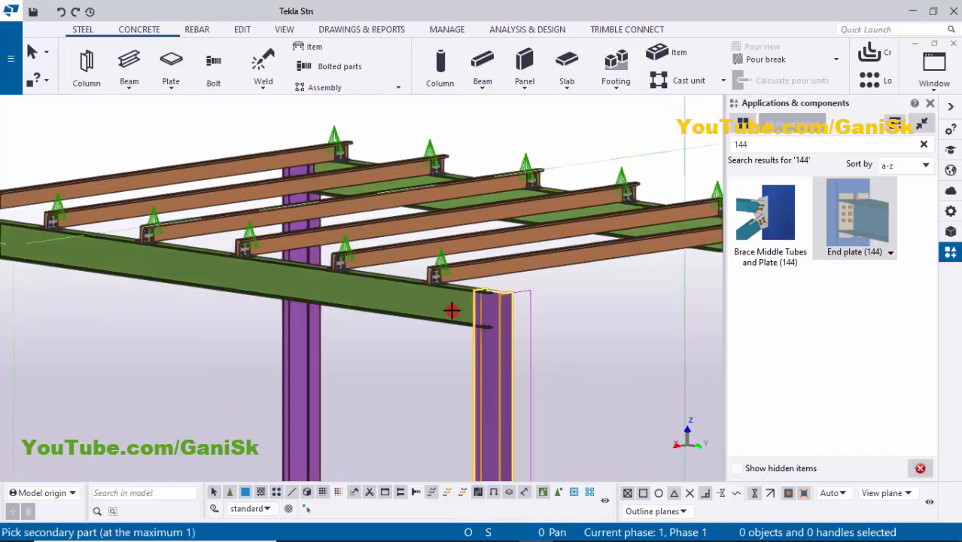
pyautogui.click(452, 311)
pyautogui.scroll(2, 455, 320)
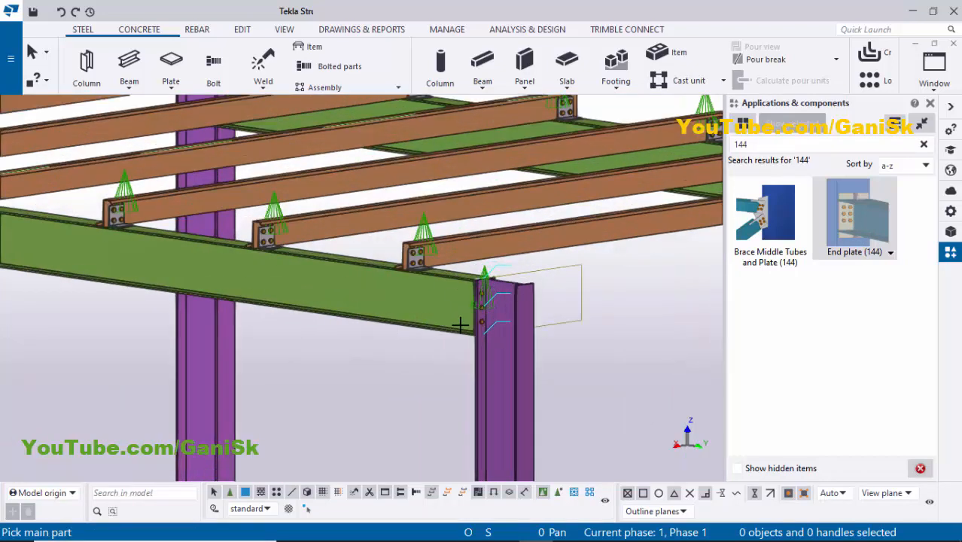
# Apply End plate (144) between the far green beam and the purple column on the same side of the frame
pyautogui.scroll(-3, 431, 330)
pyautogui.moveTo(580, 345); pyautogui.dragTo(516, 339, button='middle')
pyautogui.scroll(2, 570, 312)
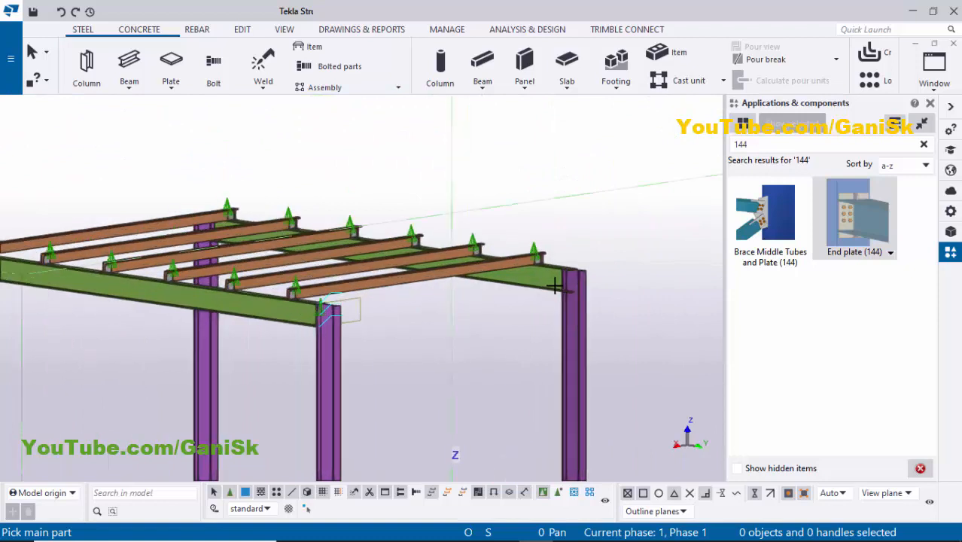
pyautogui.click(563, 317)
pyautogui.click(561, 309)
pyautogui.scroll(1, 560, 308)
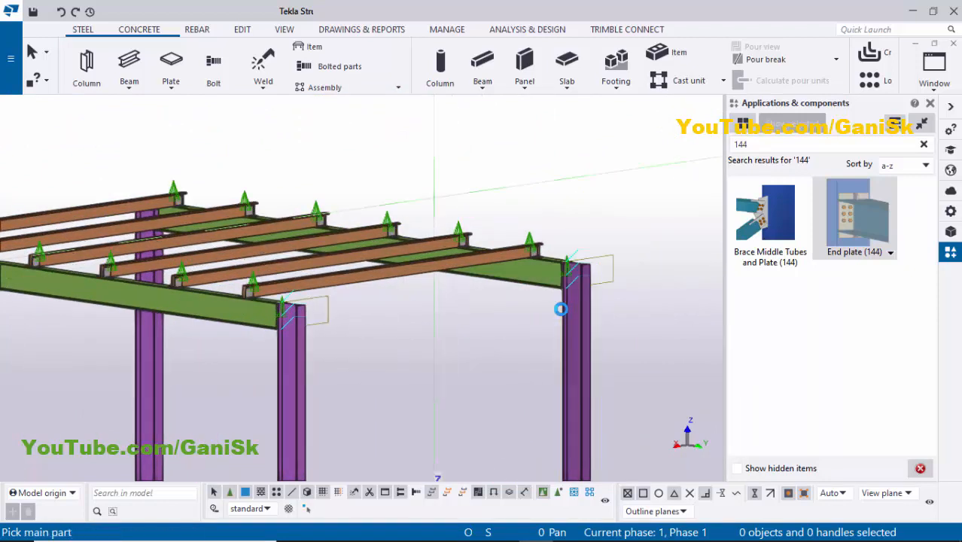
# Apply End plate (144) between the far green beam's remaining end and its purple column
pyautogui.keyDown('ctrl'); pyautogui.moveTo(575, 313); pyautogui.dragTo(163, 194, button='middle'); pyautogui.keyUp('ctrl')
pyautogui.click(382, 354)
pyautogui.scroll(6, 163, 194)
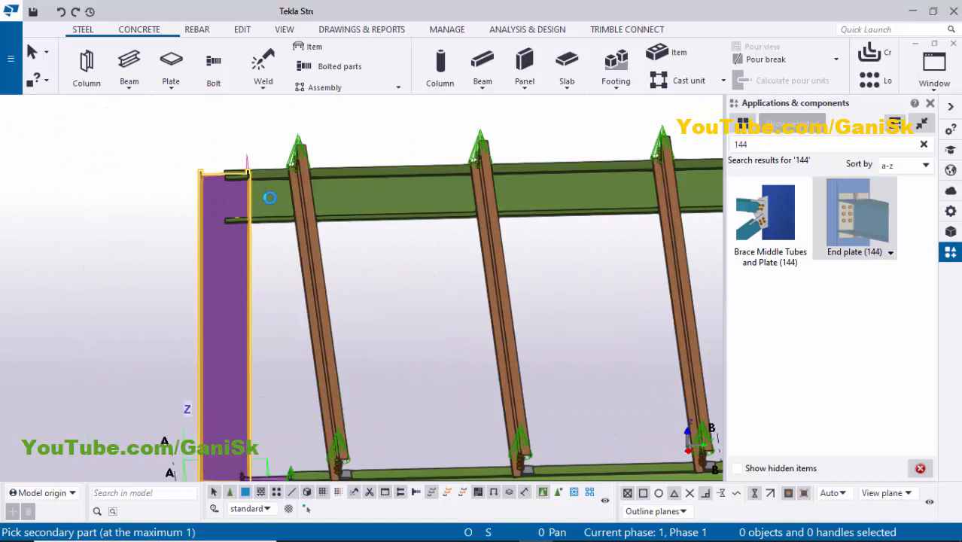
pyautogui.click(269, 198)
# End the end plate command, close the component catalog and redraw the view to clear the temporary graphics
pyautogui.press('Escape')
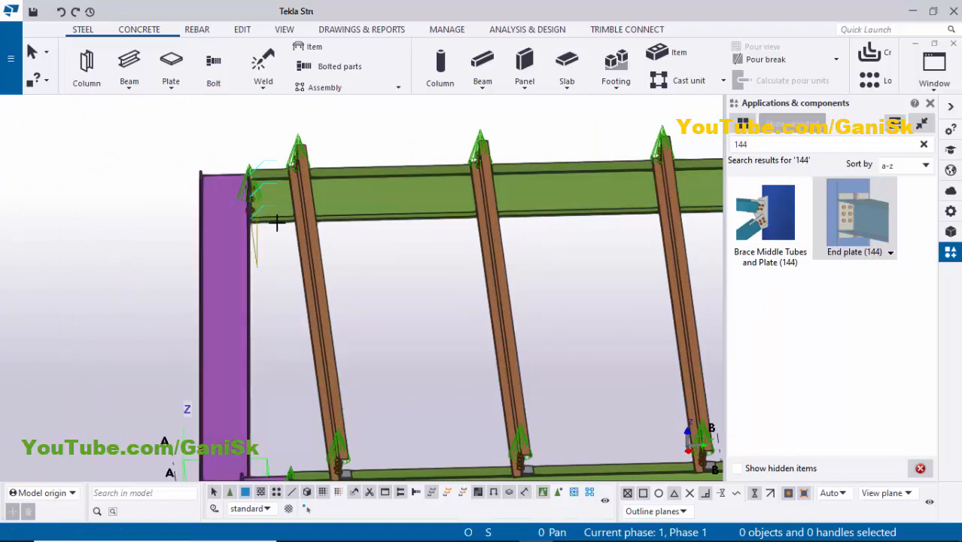
pyautogui.click(933, 105)
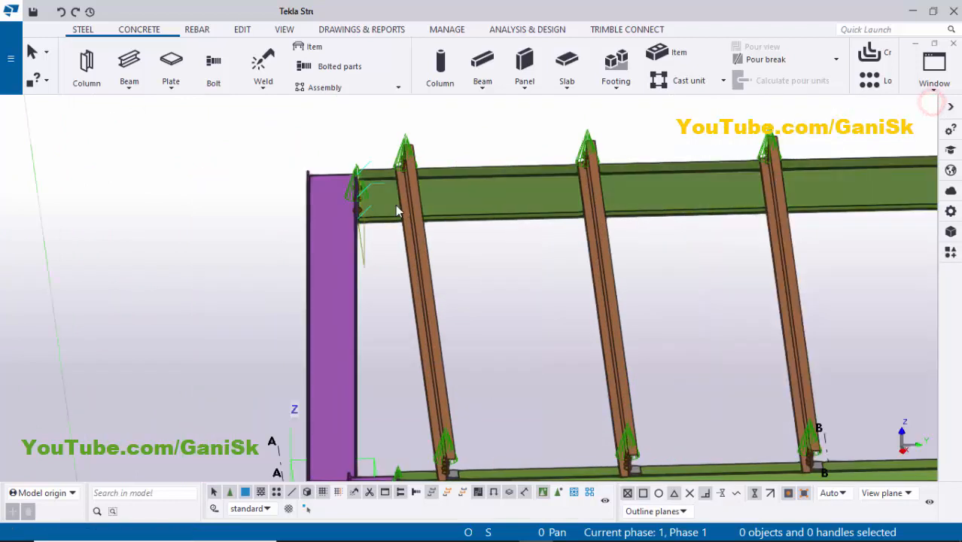
pyautogui.rightClick(240, 148)
pyautogui.click(271, 211)
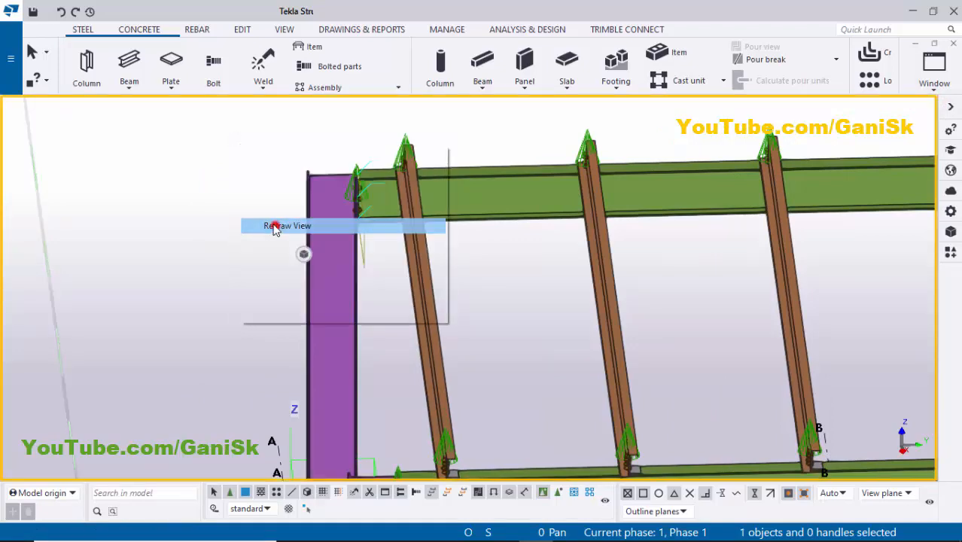
# Create a drawing of the near green W16X40 beam, performing numbering for the modified objects
pyautogui.scroll(-3, 376, 242)
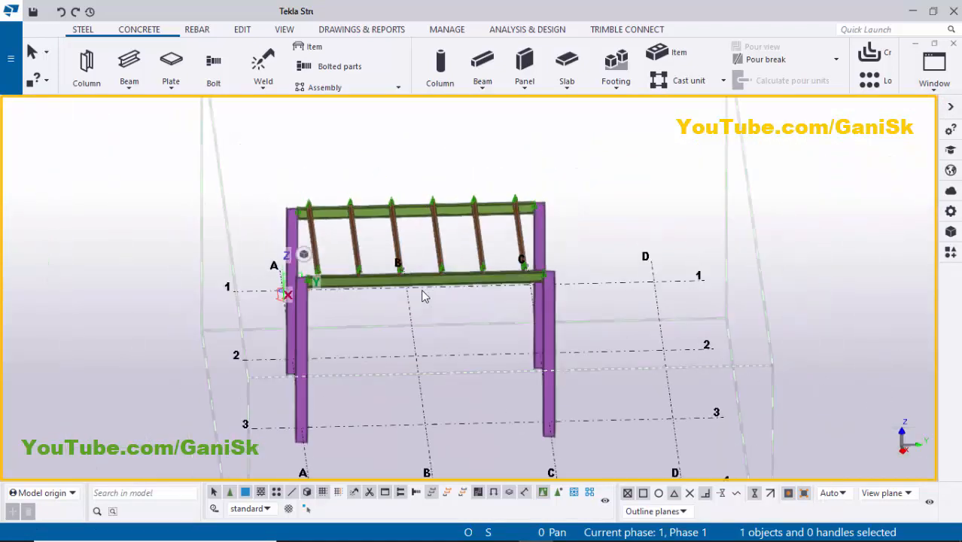
pyautogui.moveTo(421, 289)
pyautogui.keyDown('ctrl'); pyautogui.mouseDown(button='middle')
pyautogui.moveTo(370, 267)
pyautogui.moveTo(408, 283)
pyautogui.mouseUp(button='middle'); pyautogui.keyUp('ctrl')
pyautogui.scroll(2, 435, 299)
pyautogui.scroll(2, 435, 300)
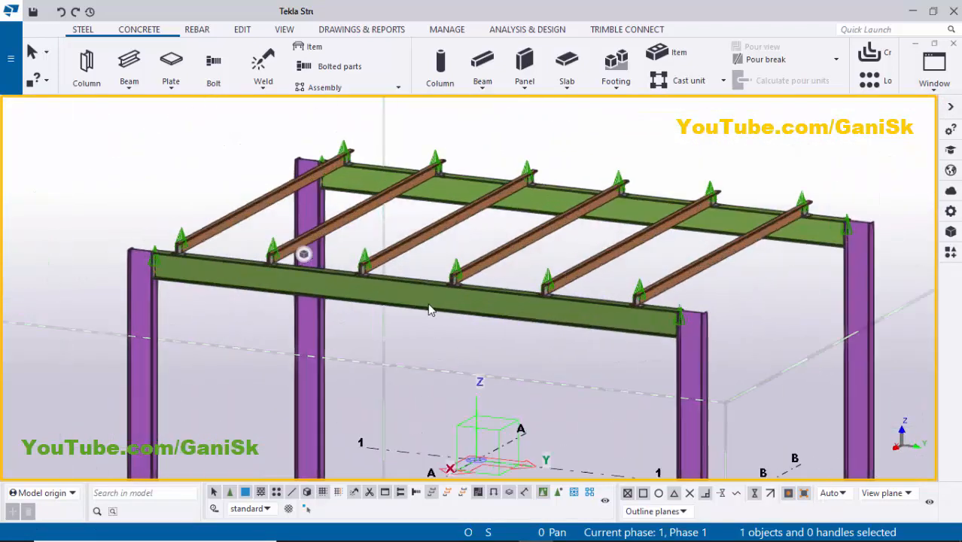
pyautogui.scroll(2, 331, 303)
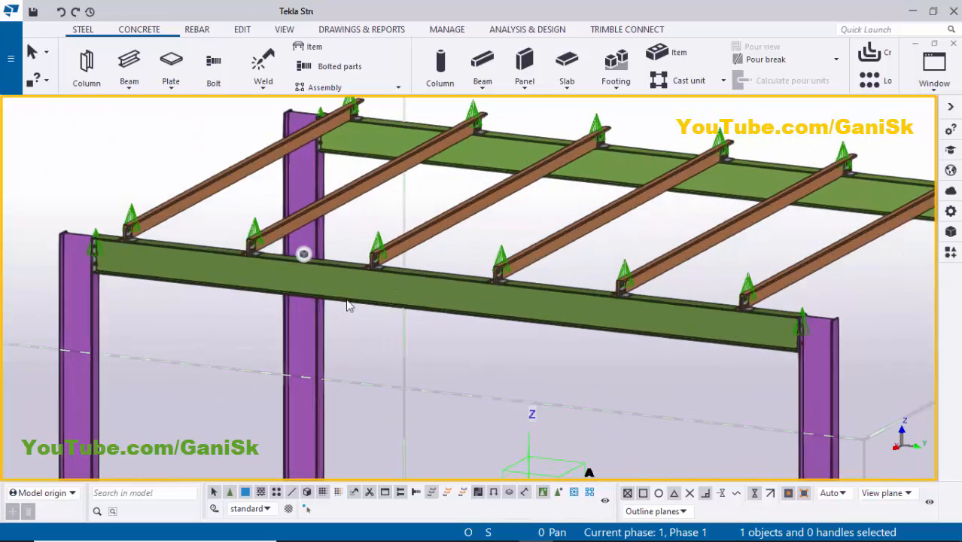
pyautogui.rightClick(414, 298)
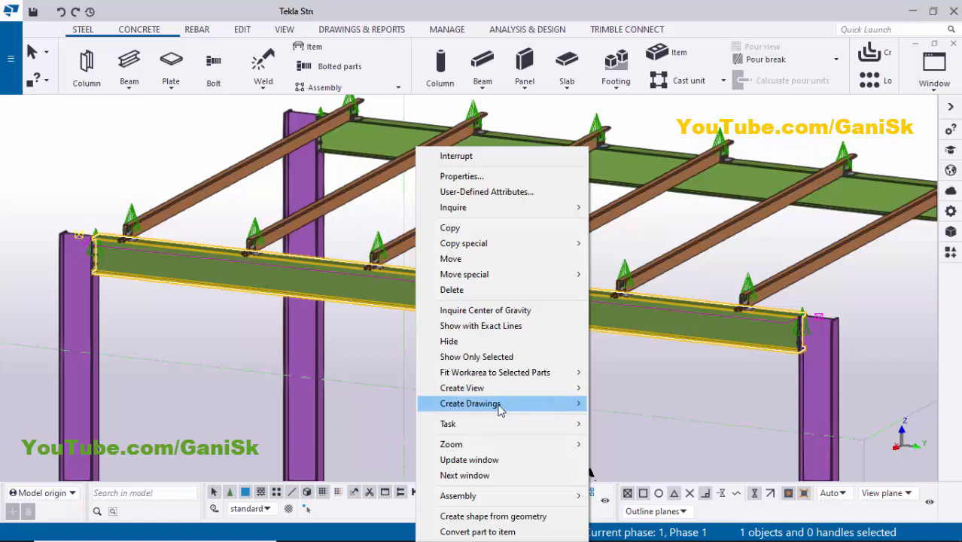
pyautogui.moveTo(491, 404)
pyautogui.click(639, 416)
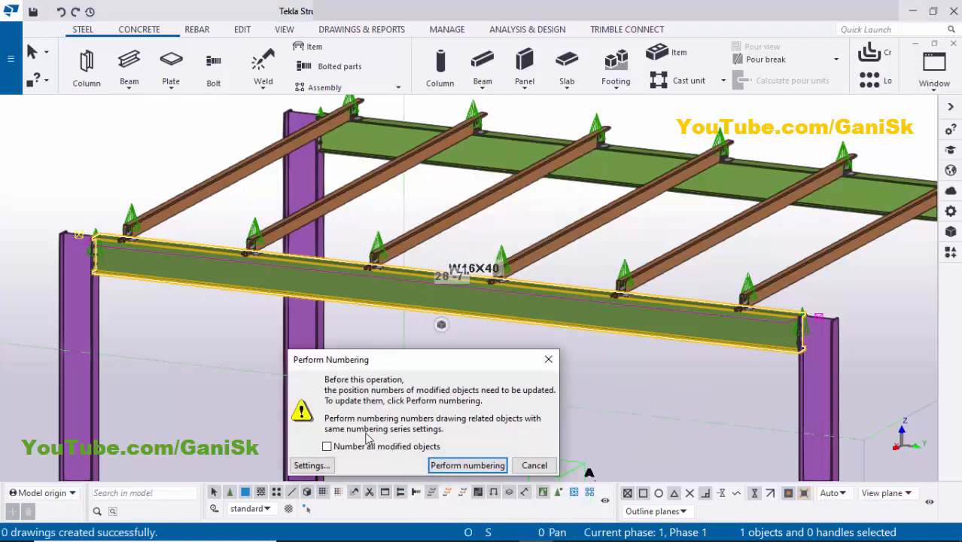
pyautogui.click(465, 466)
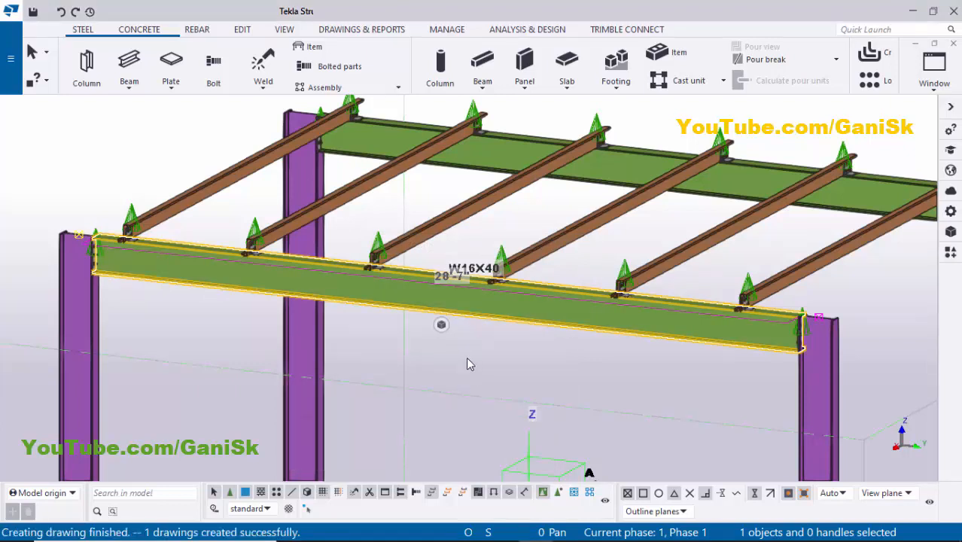
# Redraw the model view, open the newly created B1 beam drawing from the document manager, and close the manager
pyautogui.rightClick(492, 376)
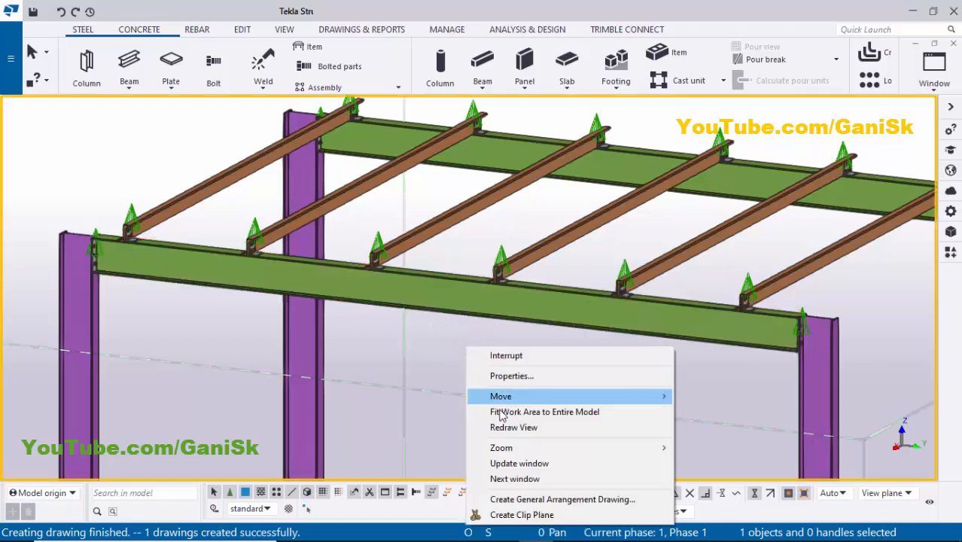
pyautogui.click(502, 427)
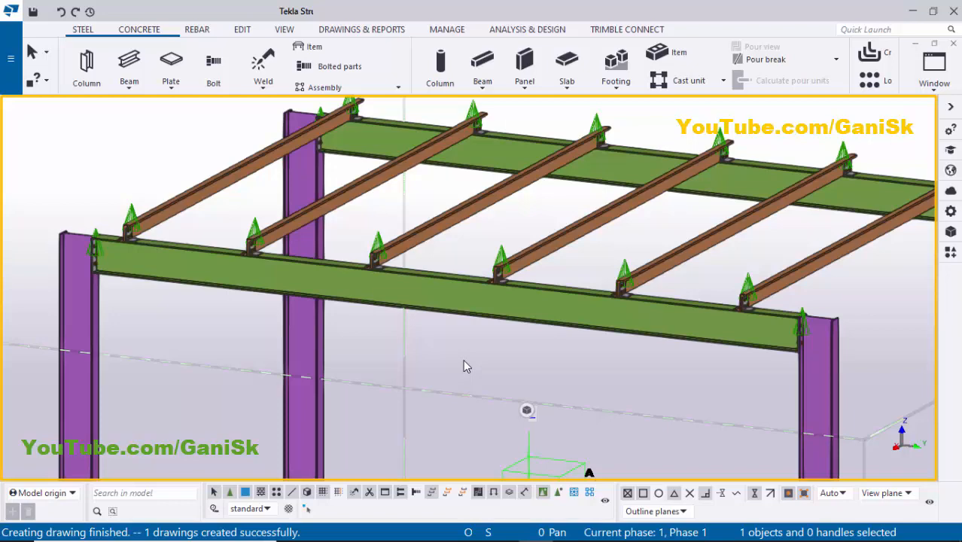
pyautogui.hotkey('ctrl', 'l')
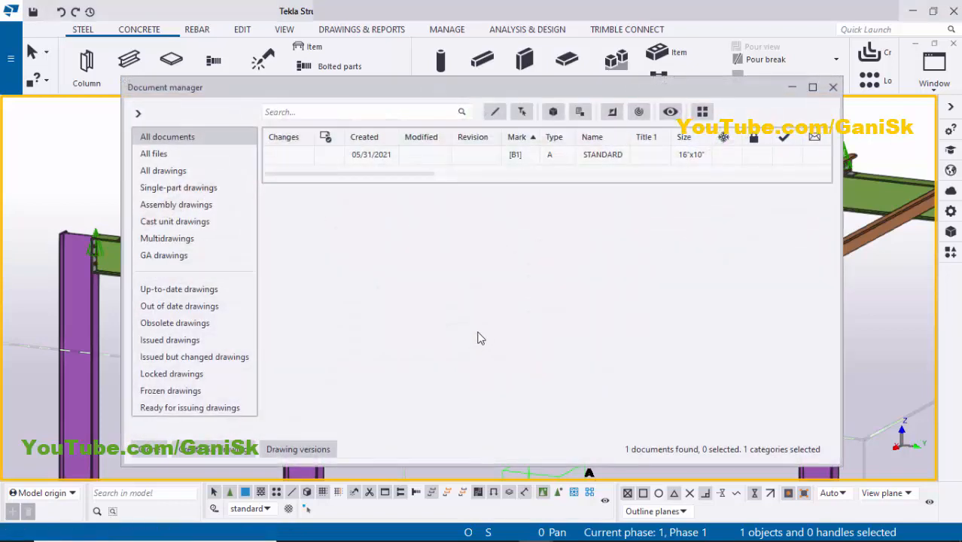
pyautogui.doubleClick(601, 156)
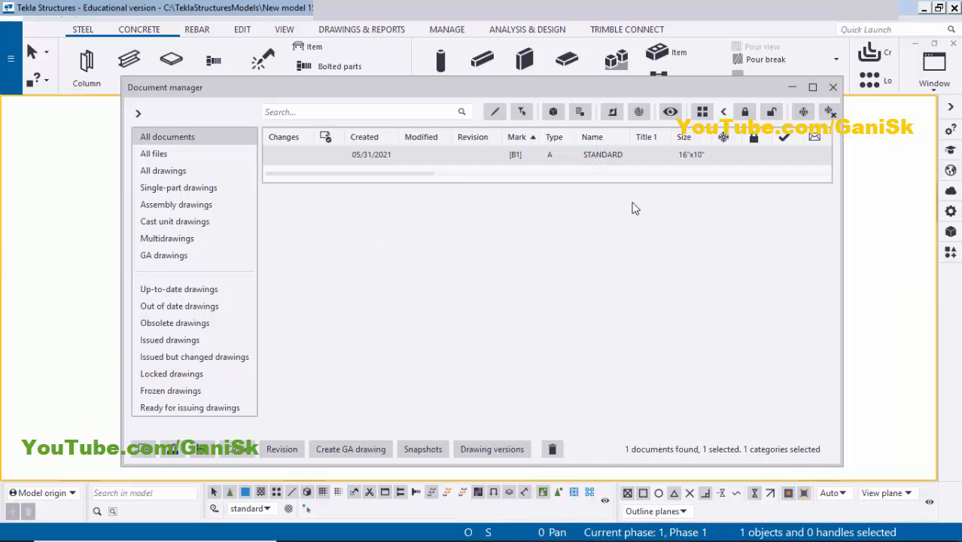
pyautogui.click(833, 88)
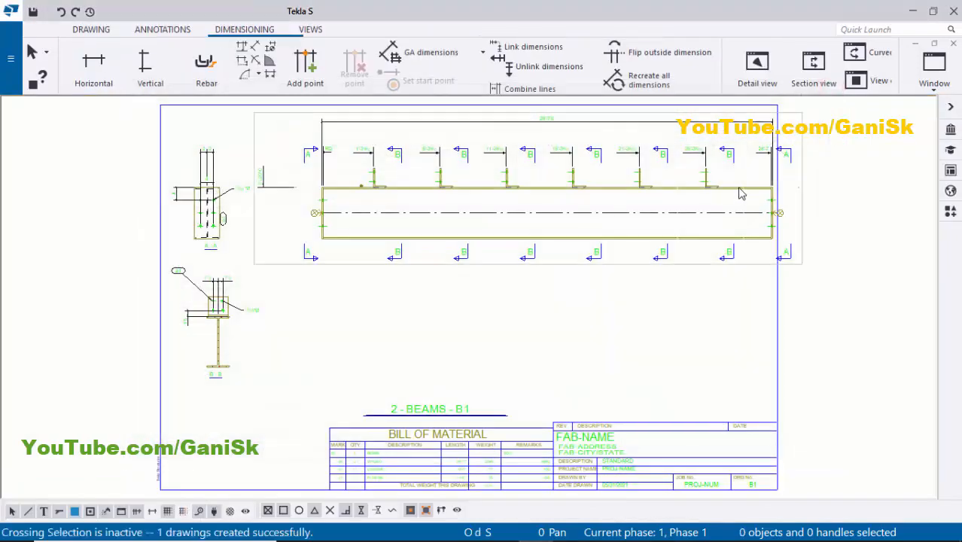
# Move the section B-B view into the empty area below the beam's front view
pyautogui.scroll(3, 468, 288)
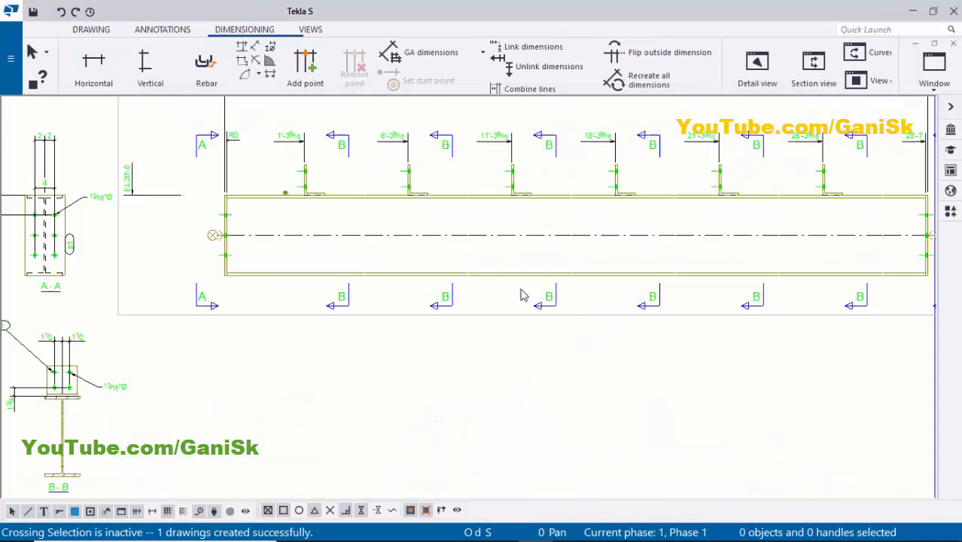
pyautogui.scroll(-3, 512, 290)
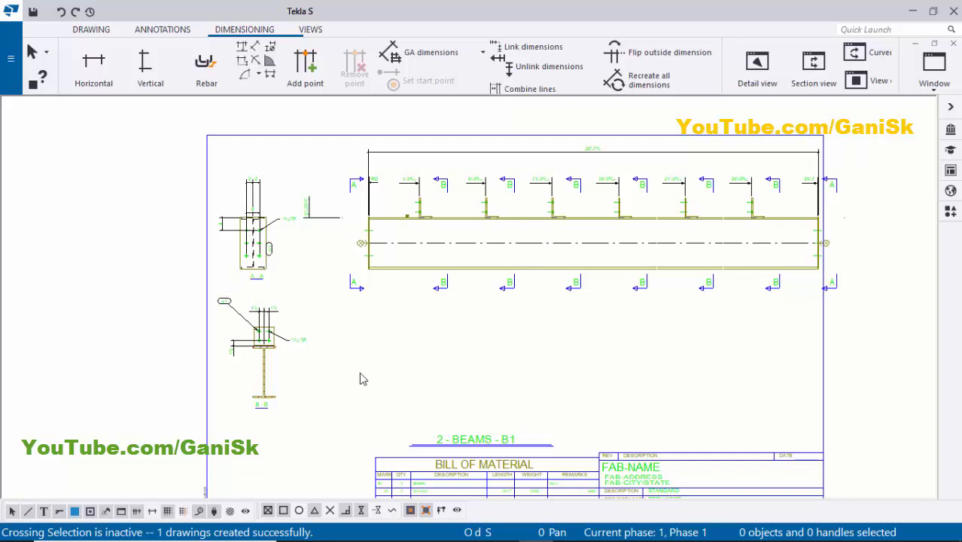
pyautogui.click(309, 377)
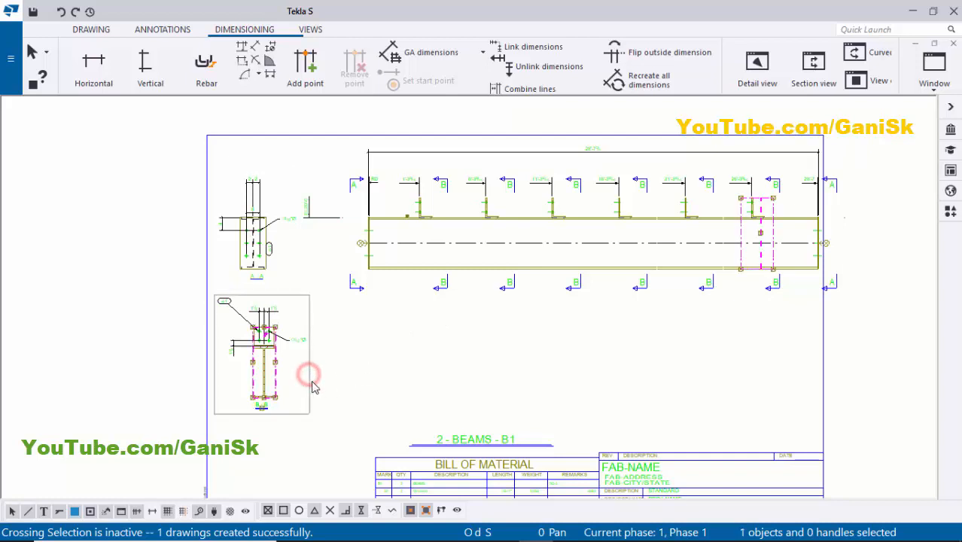
pyautogui.moveTo(457, 387); pyautogui.dragTo(652, 391)
pyautogui.click(691, 382)
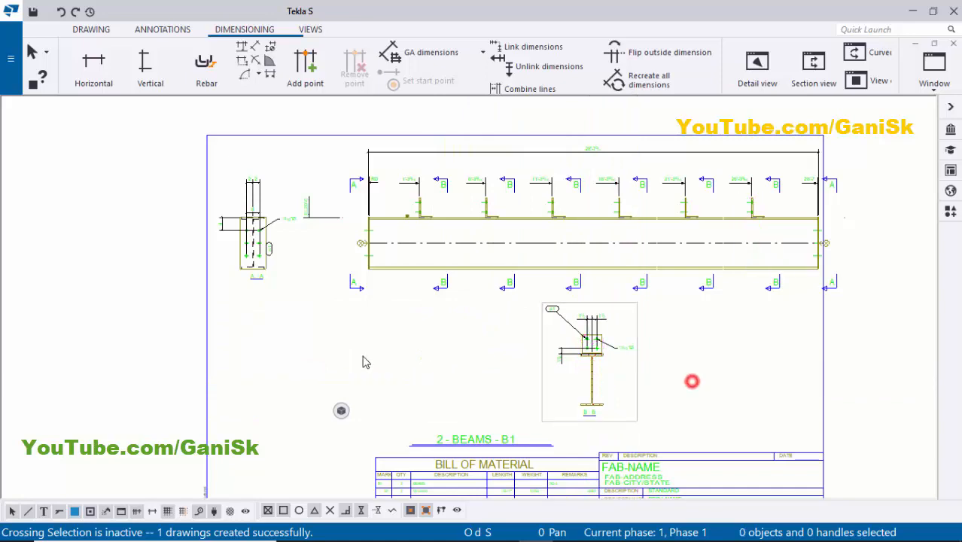
# Move the section A-A view below the front view, beside section B-B
pyautogui.click(274, 284)
pyautogui.moveTo(290, 284)
pyautogui.mouseDown()
pyautogui.moveTo(329, 340)
pyautogui.moveTo(519, 416)
pyautogui.mouseUp()
pyautogui.click(678, 380)
pyautogui.scroll(3, 678, 378)
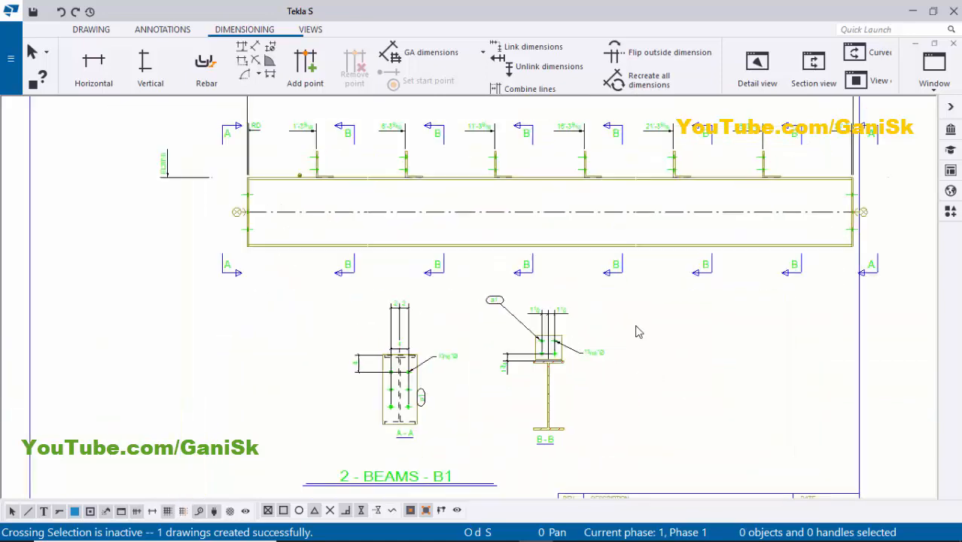
# Shift the beam's front view sideways so that it lies within the drawing frame
pyautogui.scroll(-3, 663, 289)
pyautogui.click(707, 277)
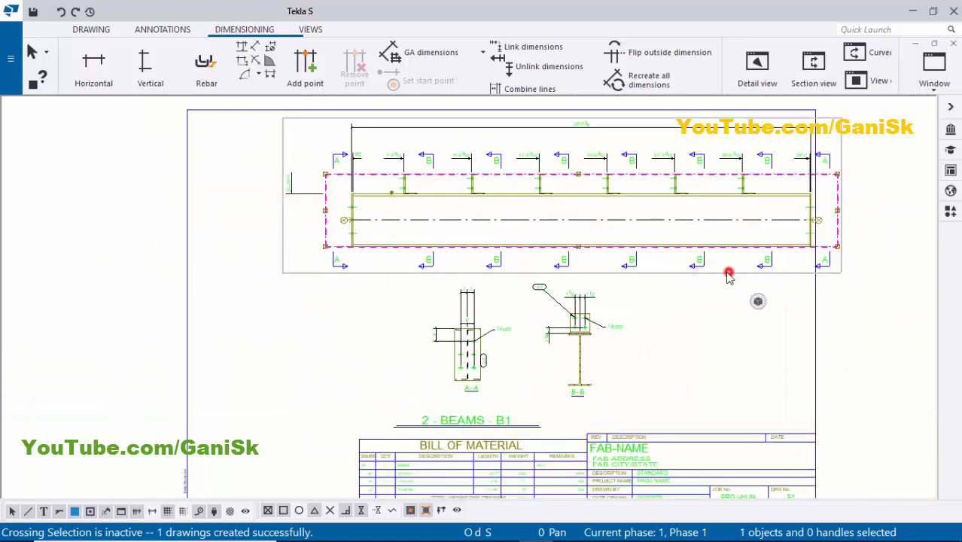
pyautogui.moveTo(711, 273); pyautogui.dragTo(644, 277)
pyautogui.click(647, 321)
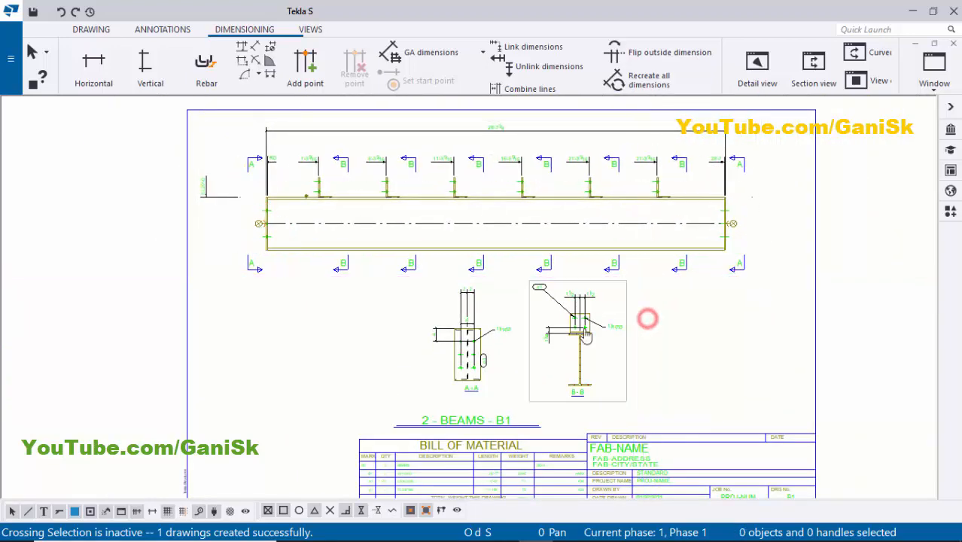
# Move the overall length dimension above the beam down, closer to the running dimensions
pyautogui.scroll(2, 469, 326)
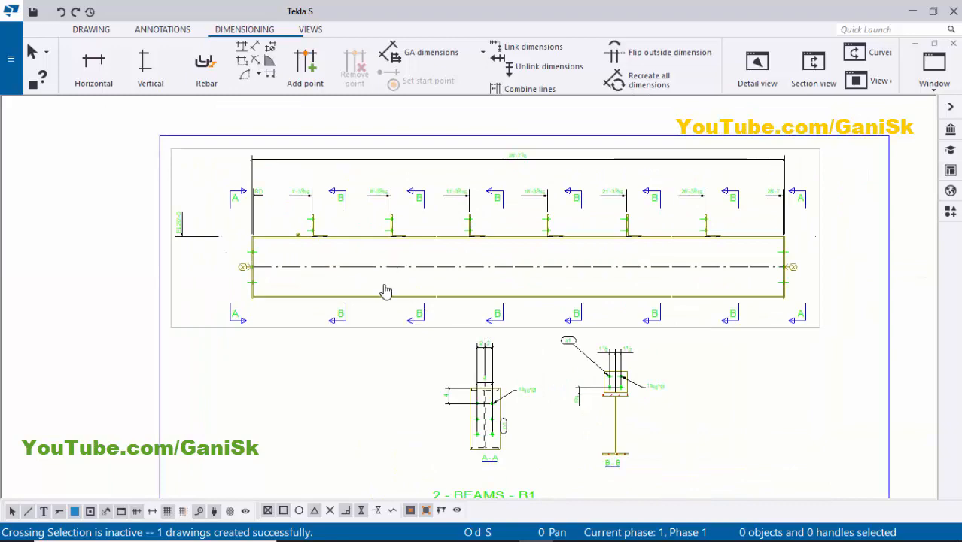
pyautogui.scroll(1, 385, 291)
pyautogui.scroll(1, 286, 219)
pyautogui.scroll(1, 420, 210)
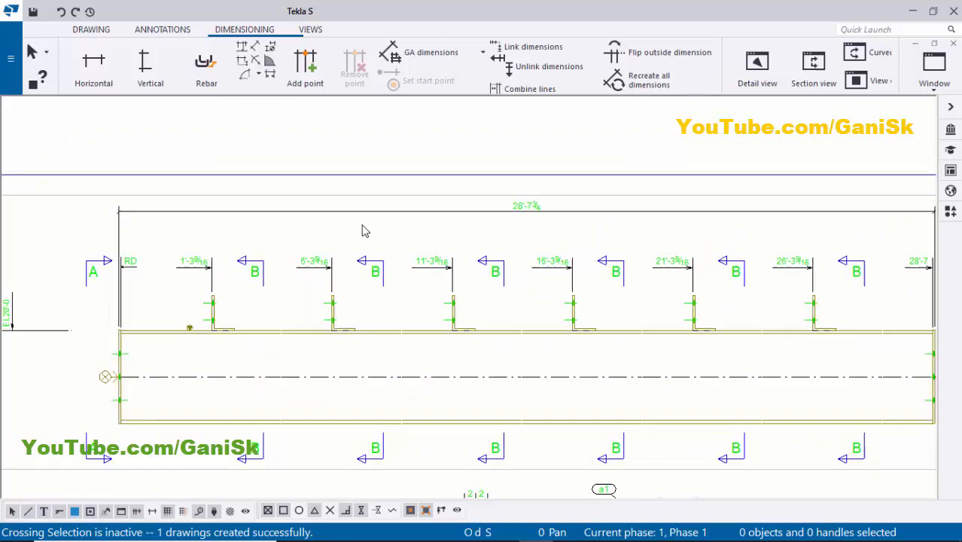
pyautogui.moveTo(559, 218); pyautogui.dragTo(523, 232, button='middle')
pyautogui.scroll(1, 572, 228)
pyautogui.click(539, 211)
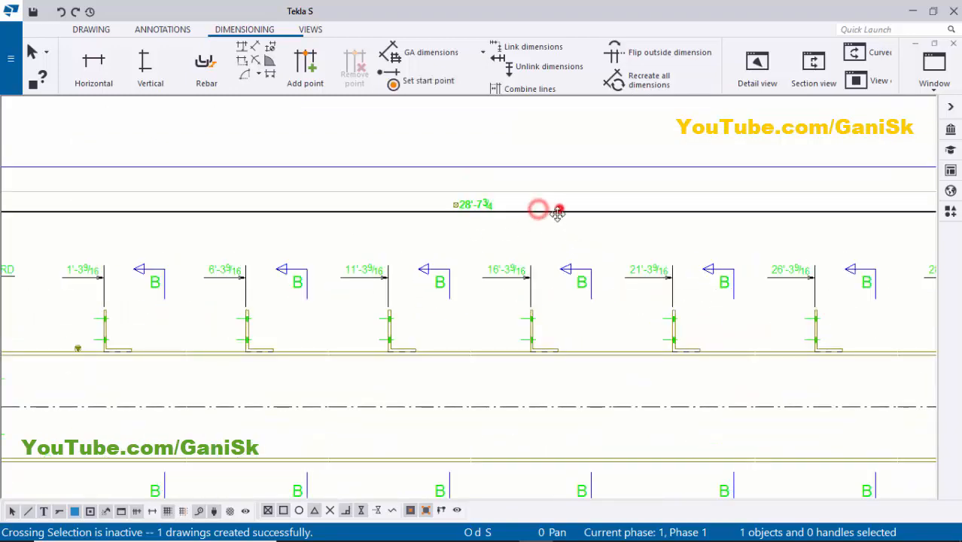
pyautogui.moveTo(559, 209); pyautogui.dragTo(551, 235)
pyautogui.scroll(-2, 243, 298)
# Move the RD running dimension row down, closer to the clip angles on the beam
pyautogui.scroll(3, 232, 232)
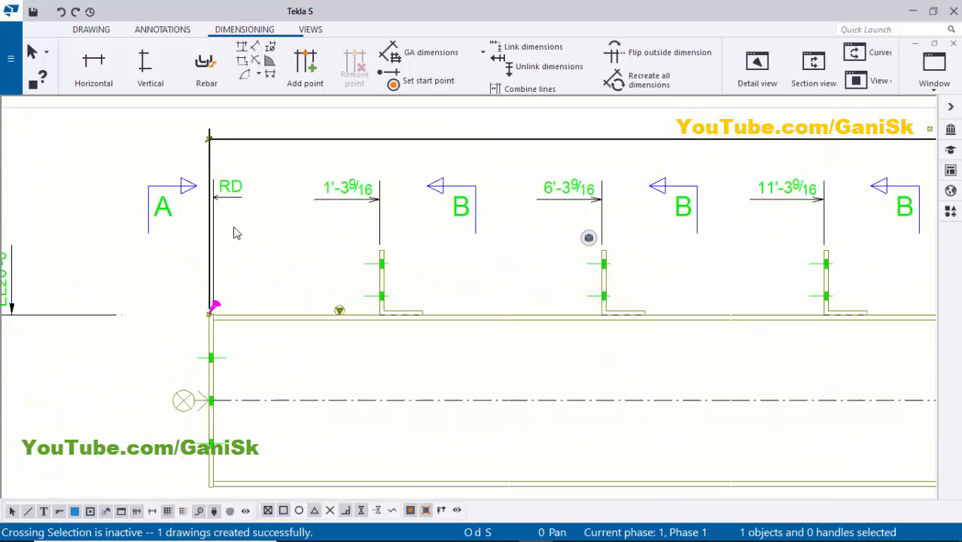
pyautogui.scroll(1, 229, 191)
pyautogui.click(230, 192)
pyautogui.moveTo(232, 194); pyautogui.dragTo(236, 225)
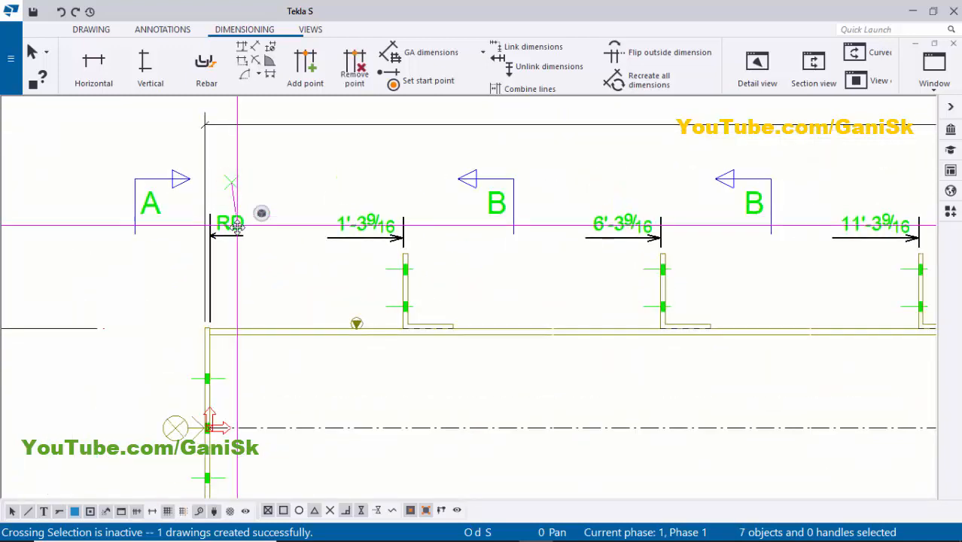
pyautogui.scroll(-3, 331, 251)
pyautogui.moveTo(501, 294); pyautogui.dragTo(461, 278, button='middle')
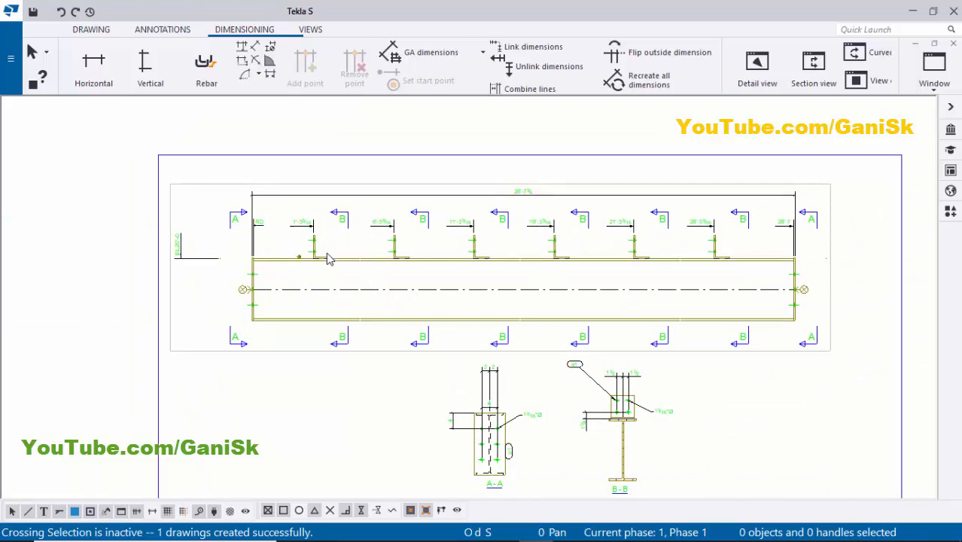
# Identify the cut belonging to section view B-B and delete the five other B section marks from the front view
pyautogui.moveTo(691, 307); pyautogui.dragTo(676, 241, button='middle')
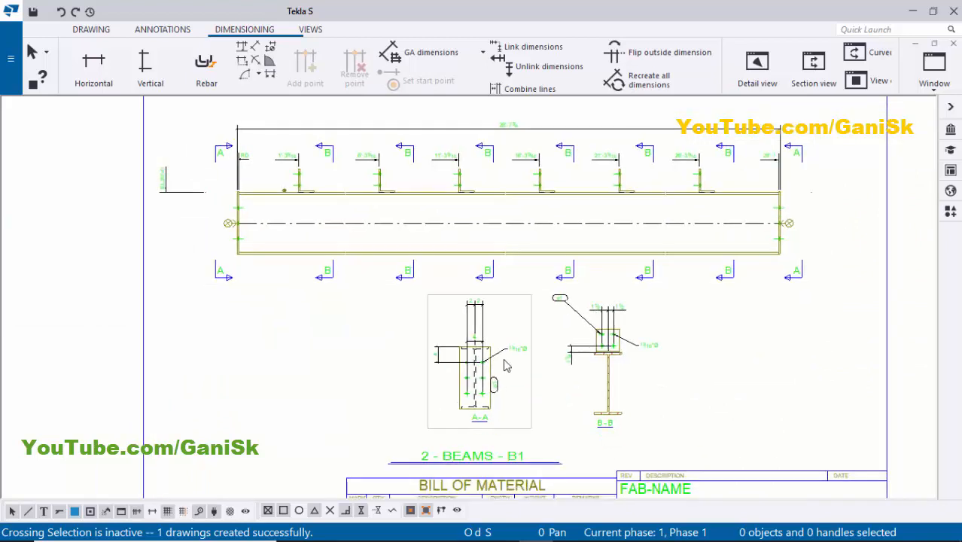
pyautogui.click(631, 438)
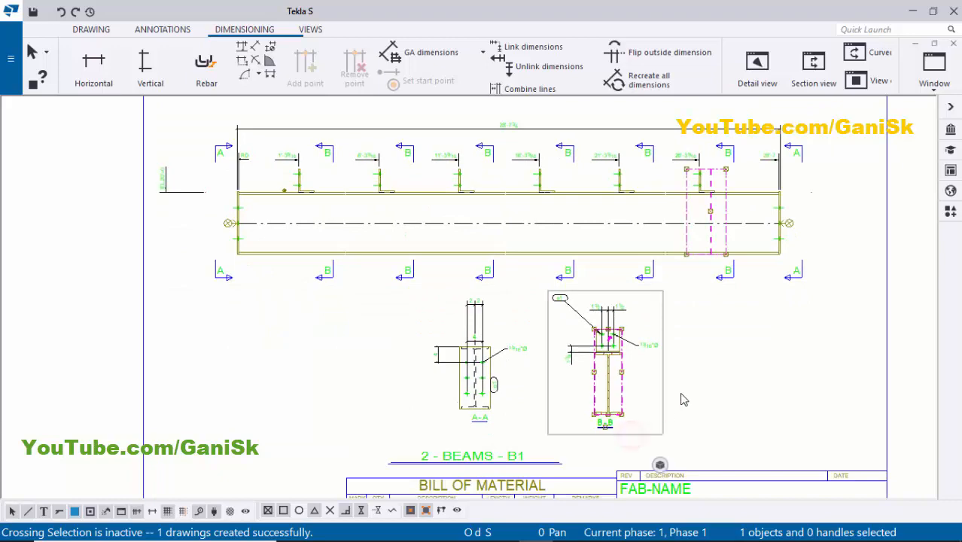
pyautogui.scroll(2, 703, 199)
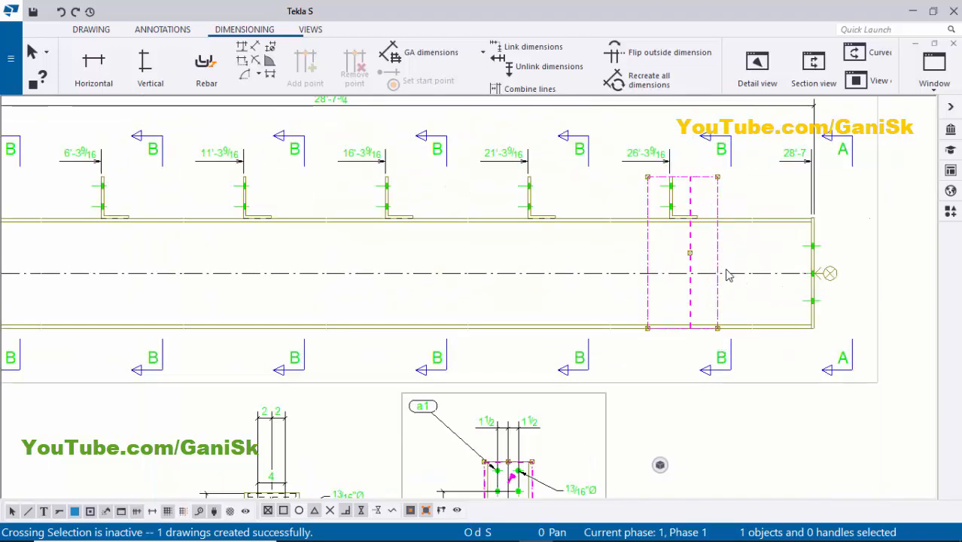
pyautogui.scroll(-3, 655, 253)
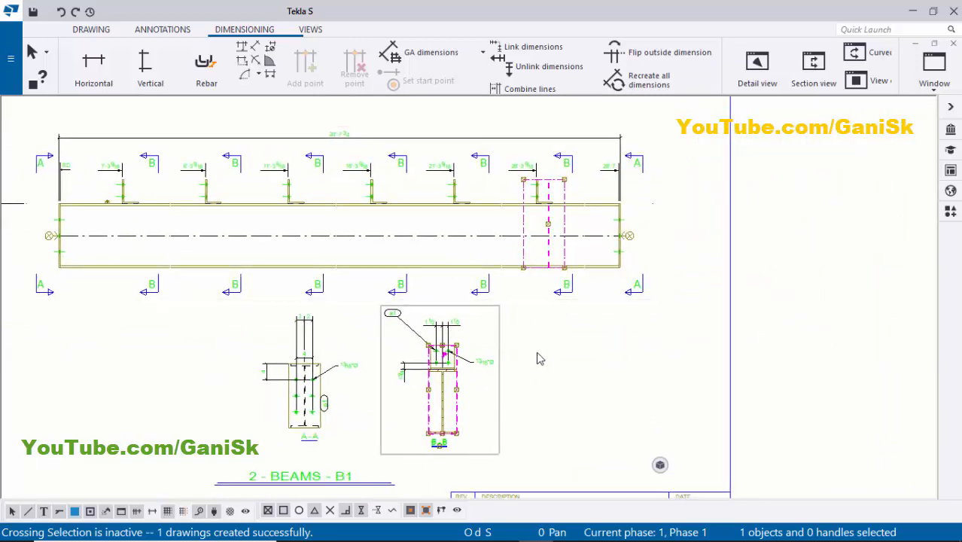
pyautogui.click(539, 357)
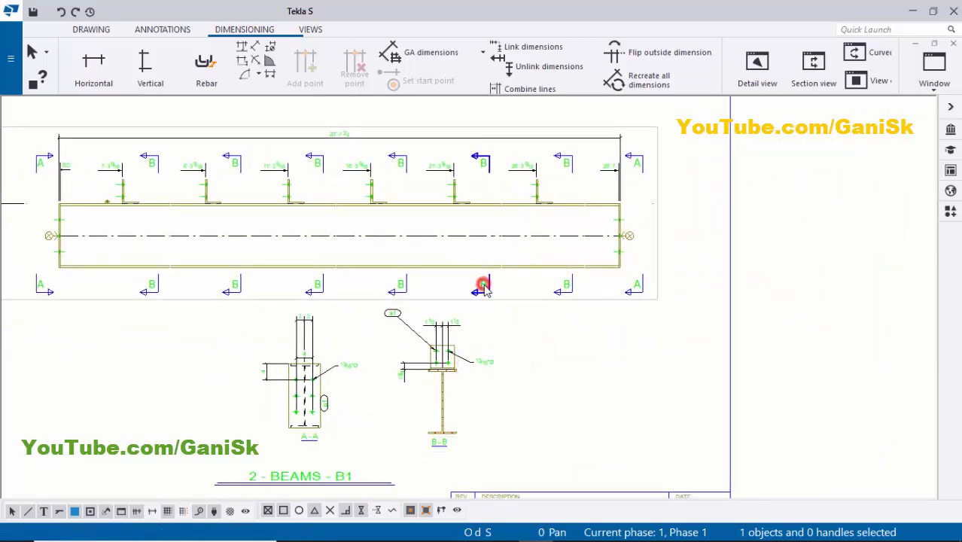
pyautogui.press('Delete')
pyautogui.click(396, 286)
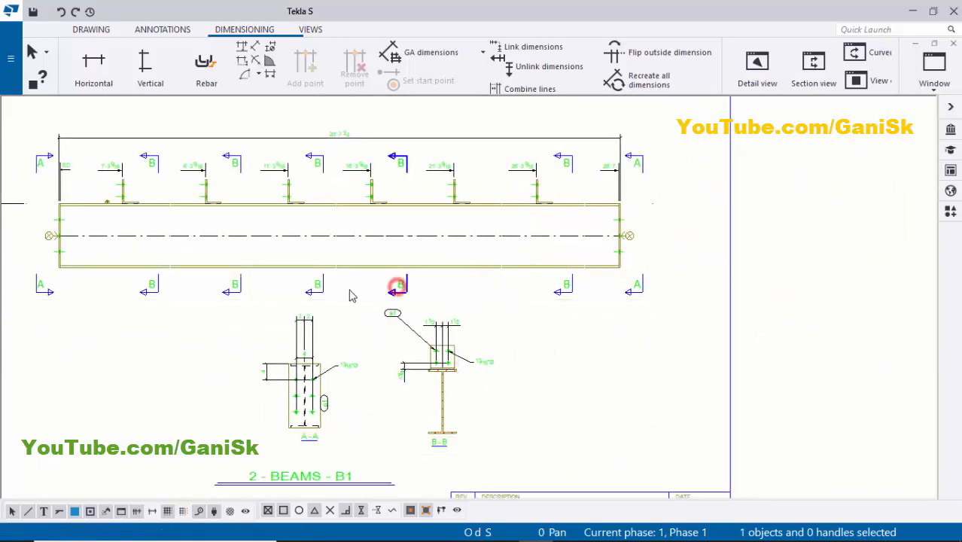
pyautogui.press('Delete')
pyautogui.click(320, 288)
pyautogui.press('Delete')
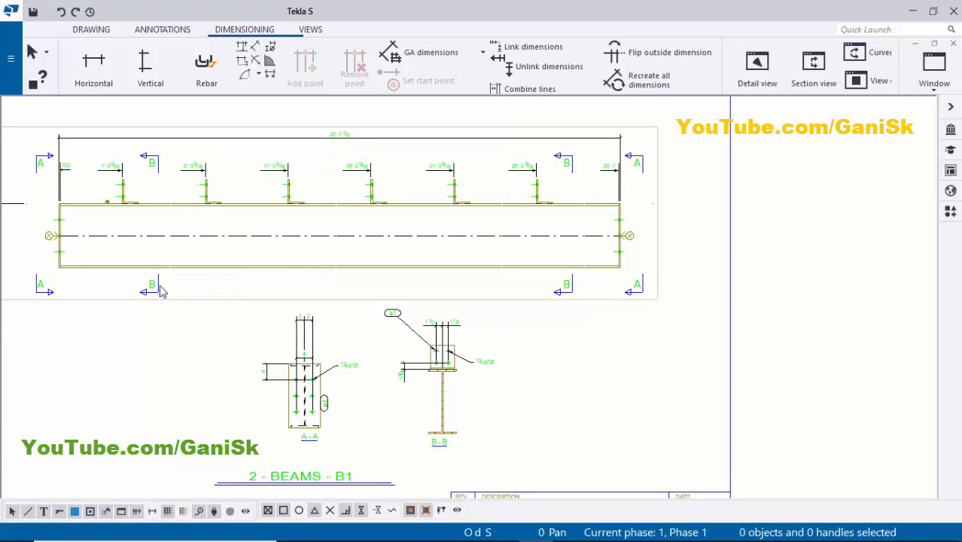
pyautogui.press('Delete')
# Move both ends of the section A mark at the beam's right end closer to the beam flanges
pyautogui.scroll(-2, 167, 350)
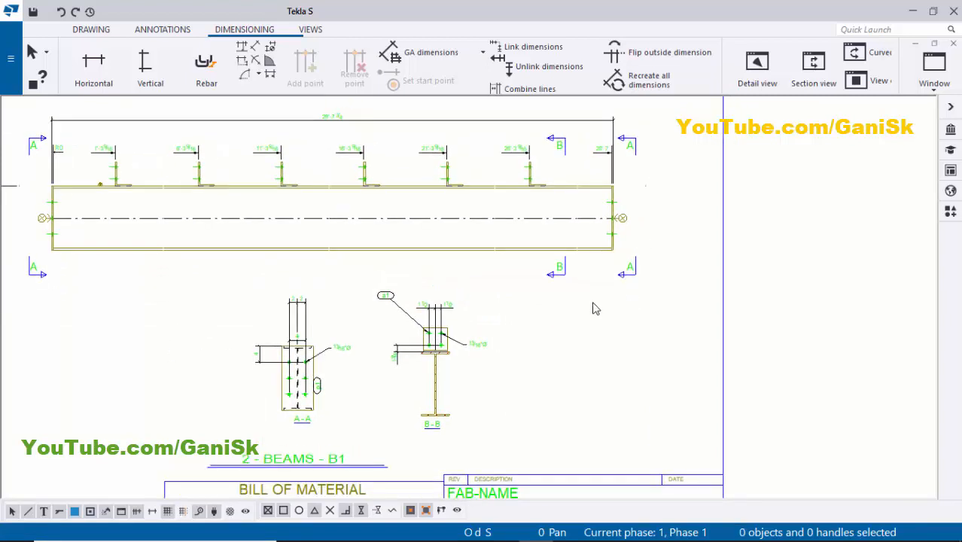
pyautogui.scroll(1, 622, 203)
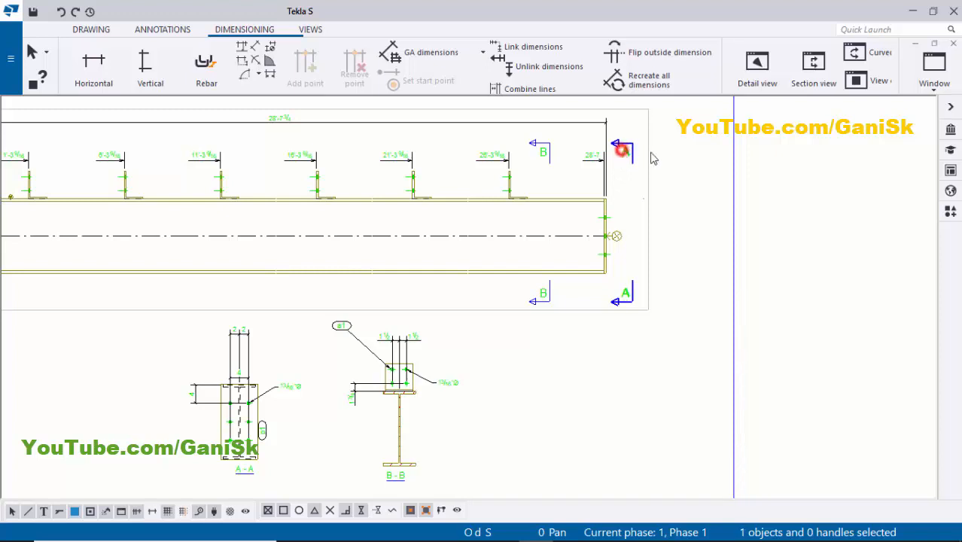
pyautogui.scroll(2, 637, 152)
pyautogui.moveTo(626, 147); pyautogui.dragTo(625, 195)
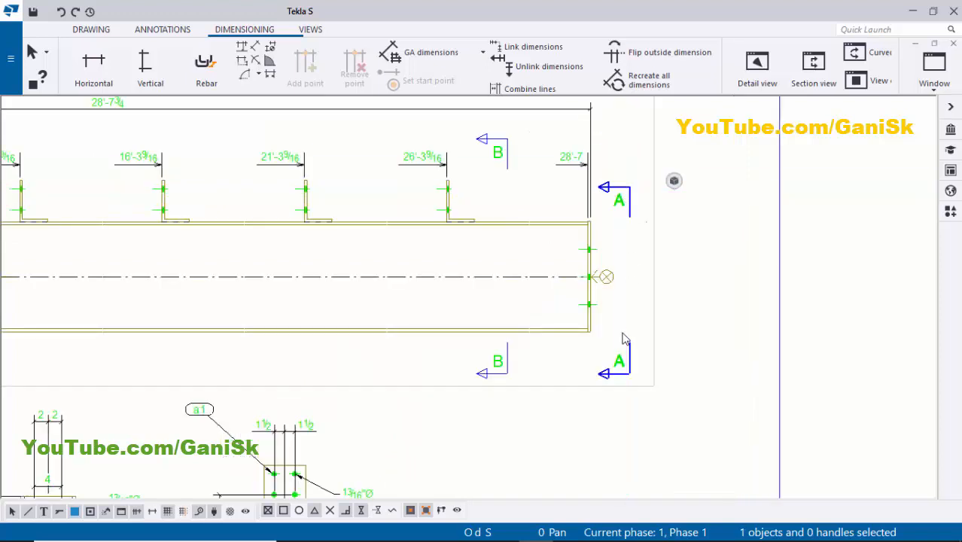
pyautogui.moveTo(624, 364); pyautogui.dragTo(620, 343)
pyautogui.click(693, 341)
pyautogui.scroll(-2, 692, 342)
# Select section view A-A to check which cut location on the beam it represents
pyautogui.moveTo(540, 332)
pyautogui.mouseDown(button='middle')
pyautogui.moveTo(489, 336)
pyautogui.moveTo(523, 273)
pyautogui.mouseUp(button='middle')
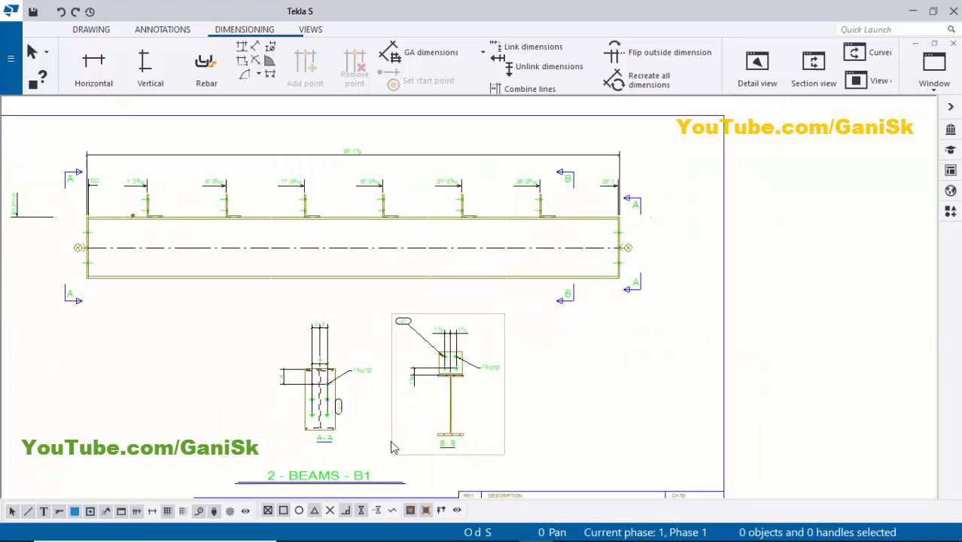
pyautogui.click(332, 448)
pyautogui.moveTo(73, 292); pyautogui.dragTo(141, 305, button='middle')
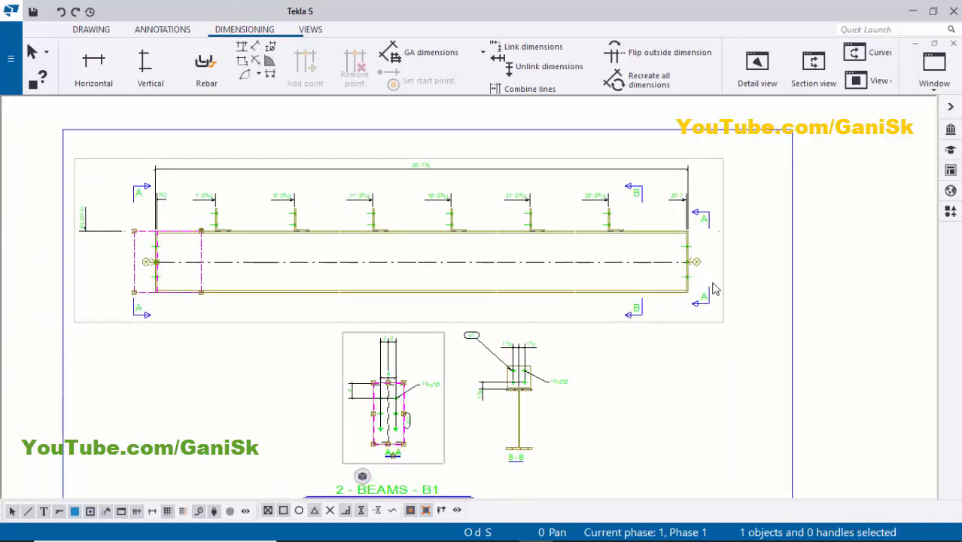
pyautogui.scroll(3, 694, 207)
pyautogui.moveTo(705, 300)
pyautogui.mouseDown(button='middle')
pyautogui.moveTo(696, 288)
pyautogui.moveTo(721, 254)
pyautogui.mouseUp(button='middle')
pyautogui.scroll(-2, 672, 272)
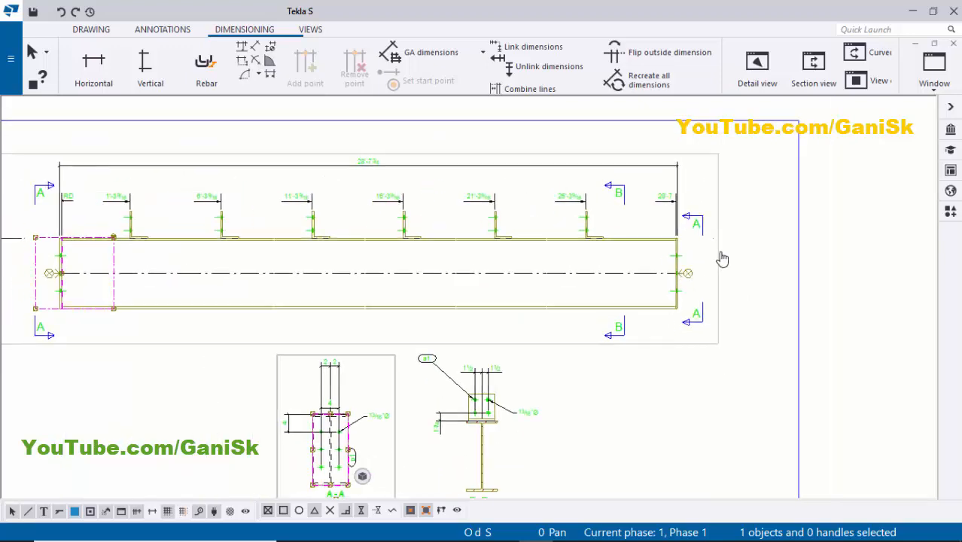
pyautogui.click(723, 373)
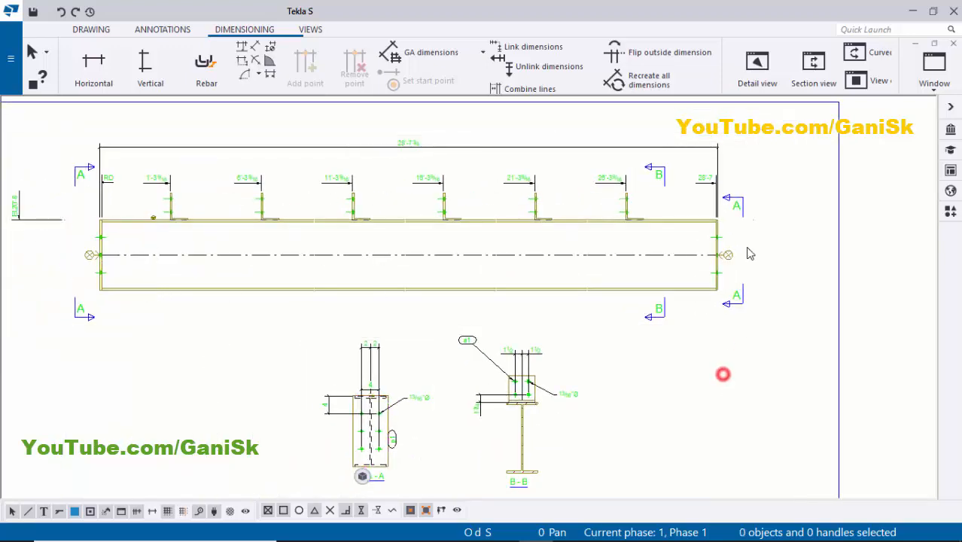
# Move both ends of the section A mark at the beam's left end closer to the beam flanges
pyautogui.scroll(-2, 343, 313)
pyautogui.scroll(2, 386, 234)
pyautogui.scroll(2, 386, 228)
pyautogui.click(390, 198)
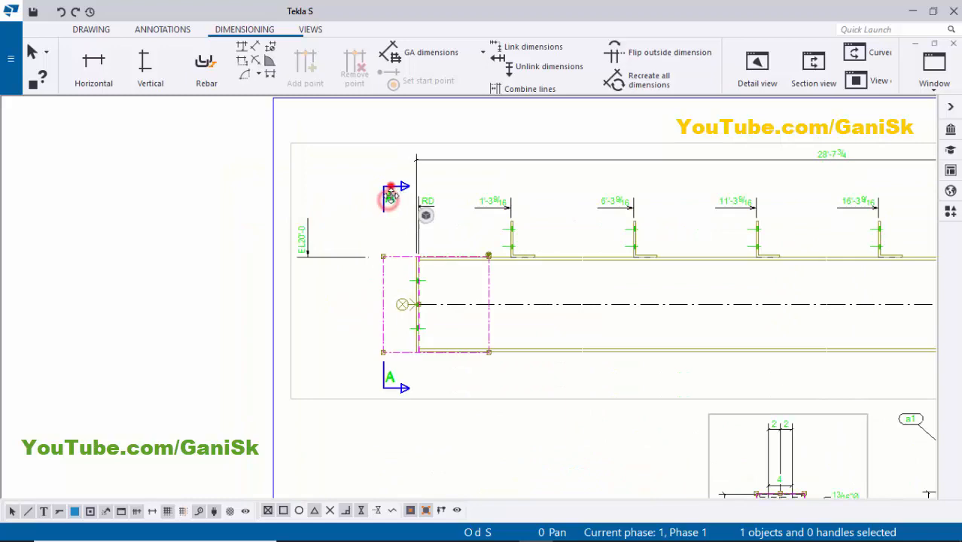
pyautogui.moveTo(391, 188); pyautogui.dragTo(396, 238)
pyautogui.scroll(2, 365, 347)
pyautogui.click(330, 344)
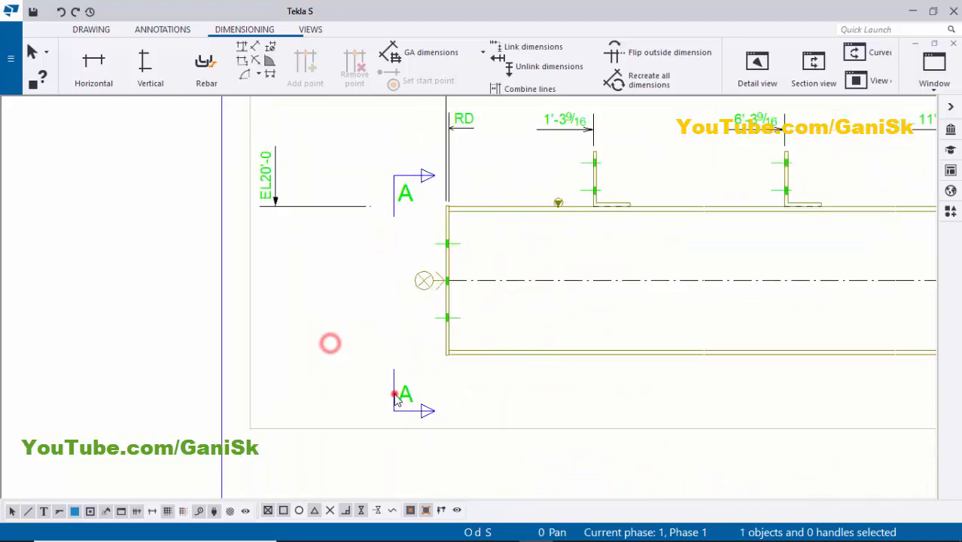
pyautogui.click(394, 395)
pyautogui.moveTo(401, 405); pyautogui.dragTo(398, 367)
pyautogui.click(271, 343)
pyautogui.scroll(-4, 270, 339)
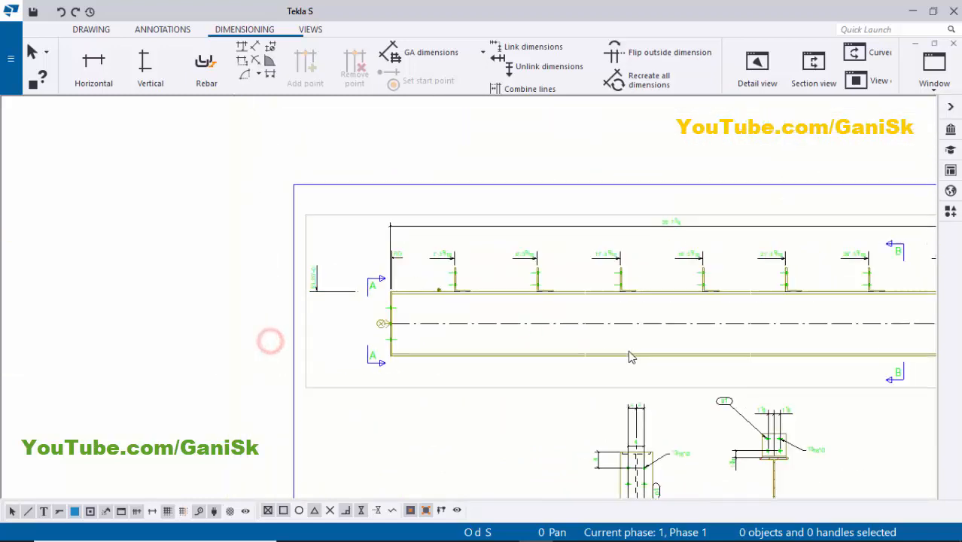
# Move the upper end of the section B mark closer to the beam's top flange
pyautogui.scroll(2, 610, 346)
pyautogui.scroll(1, 609, 347)
pyautogui.click(567, 369)
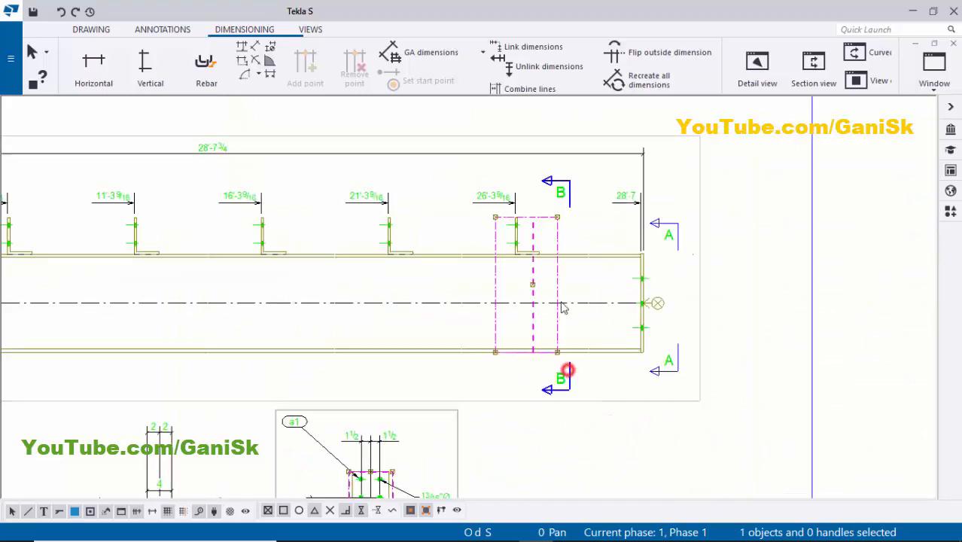
pyautogui.moveTo(563, 186); pyautogui.dragTo(565, 206)
pyautogui.click(575, 185)
# Turn off the center line of the beam in the front view
pyautogui.scroll(-3, 546, 290)
pyautogui.scroll(3, 504, 336)
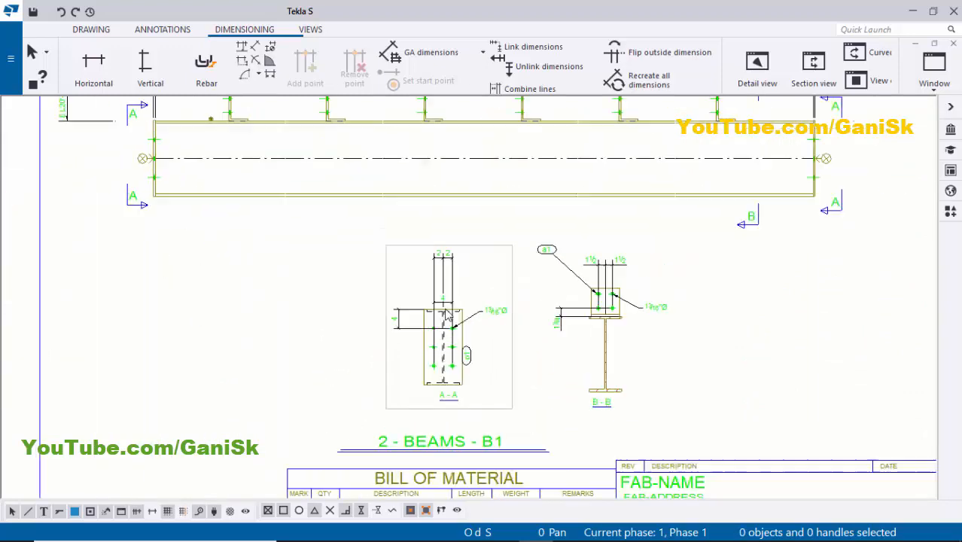
pyautogui.scroll(-2, 430, 327)
pyautogui.scroll(1, 402, 271)
pyautogui.scroll(2, 354, 295)
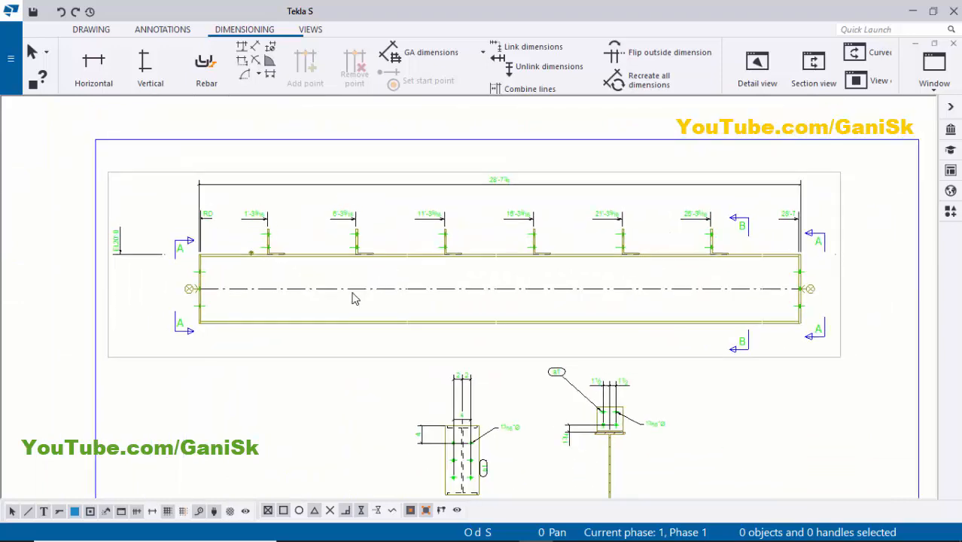
pyautogui.doubleClick(413, 290)
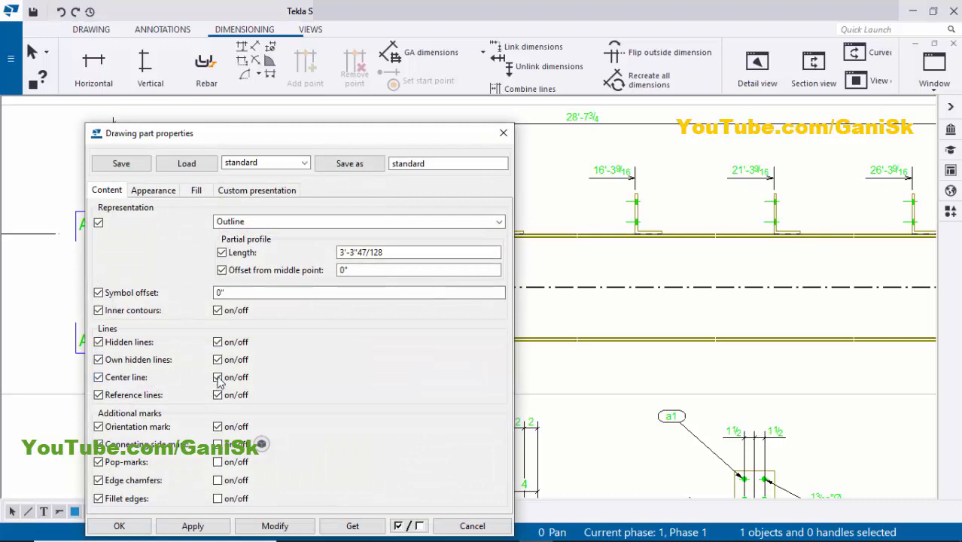
pyautogui.click(218, 377)
pyautogui.click(272, 525)
pyautogui.click(185, 526)
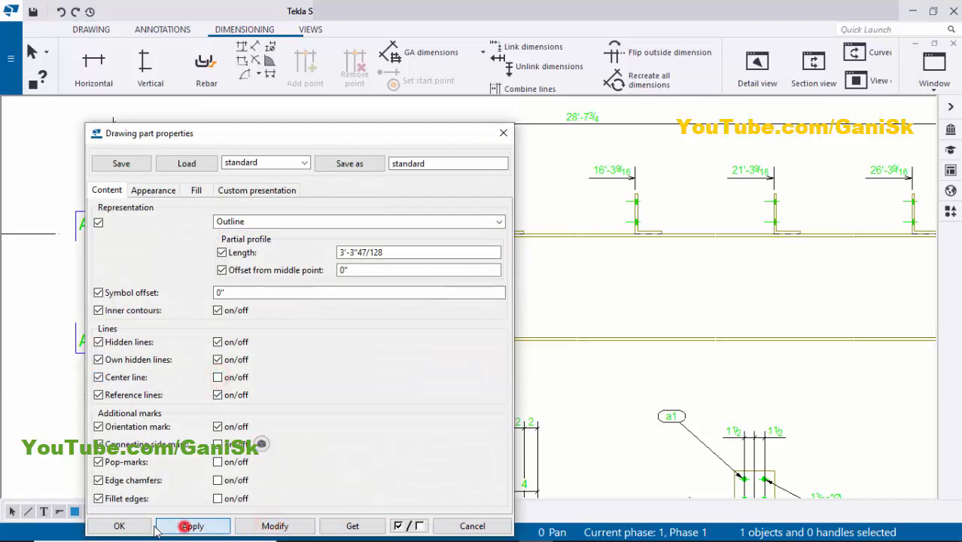
pyautogui.click(135, 525)
# Turn off the orientation and connecting side marks for the end plate at the beam's left end
pyautogui.scroll(-2, 420, 346)
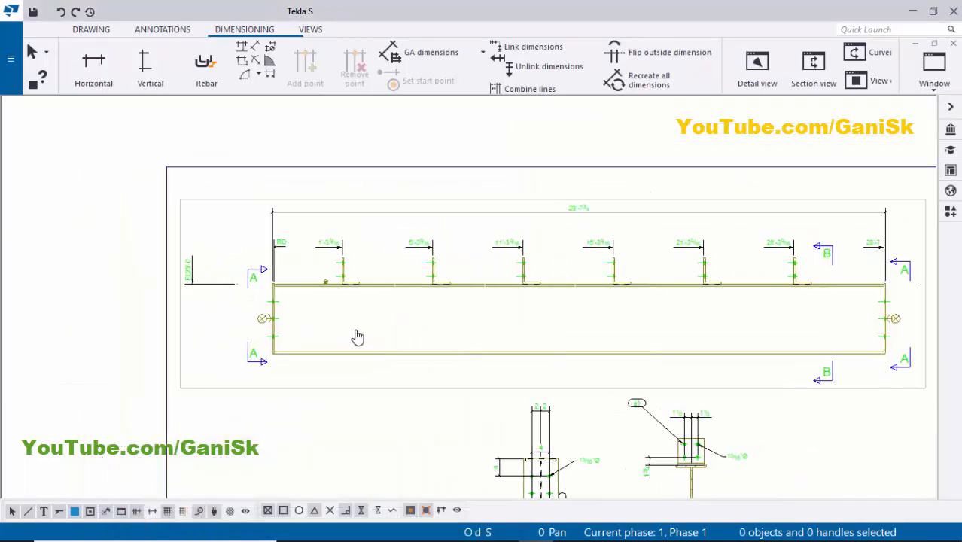
pyautogui.scroll(5, 294, 340)
pyautogui.scroll(3, 303, 315)
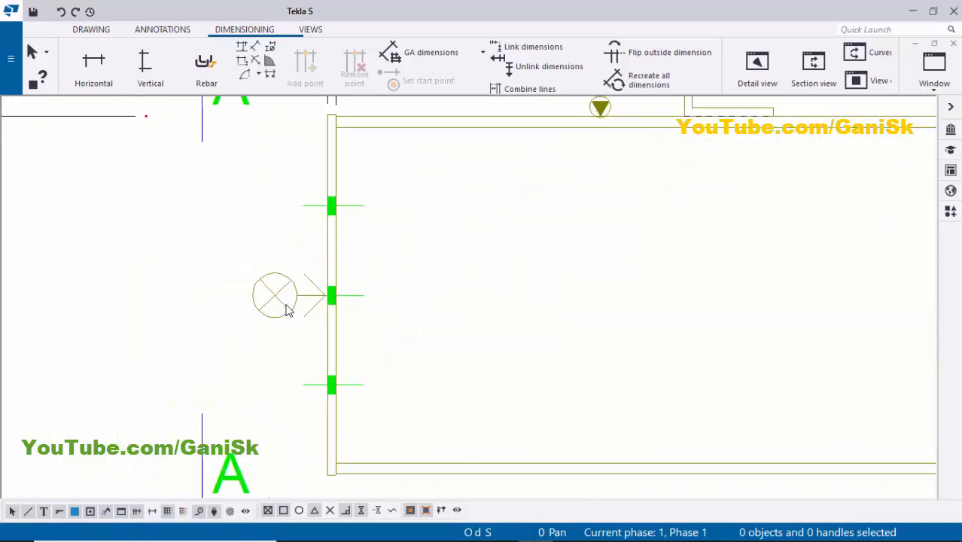
pyautogui.doubleClick(277, 296)
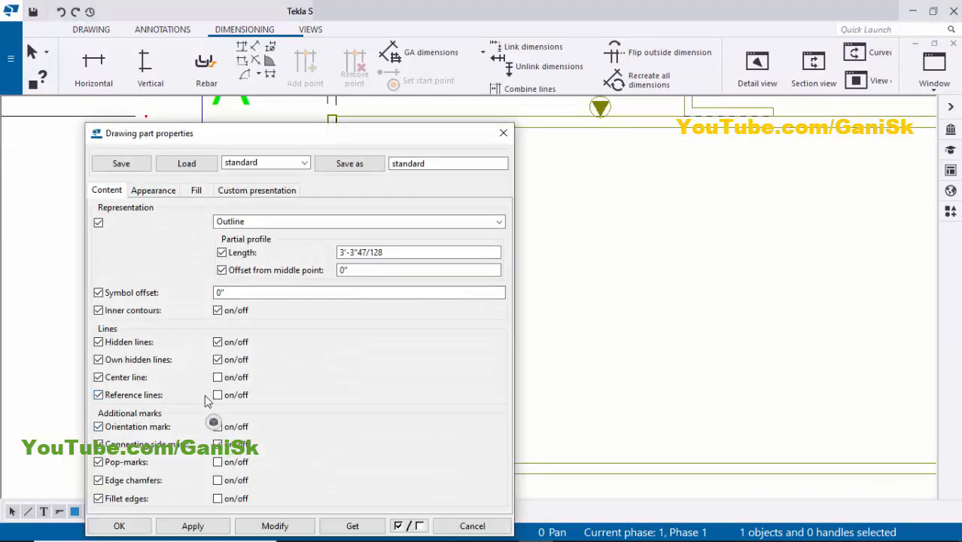
pyautogui.click(213, 422)
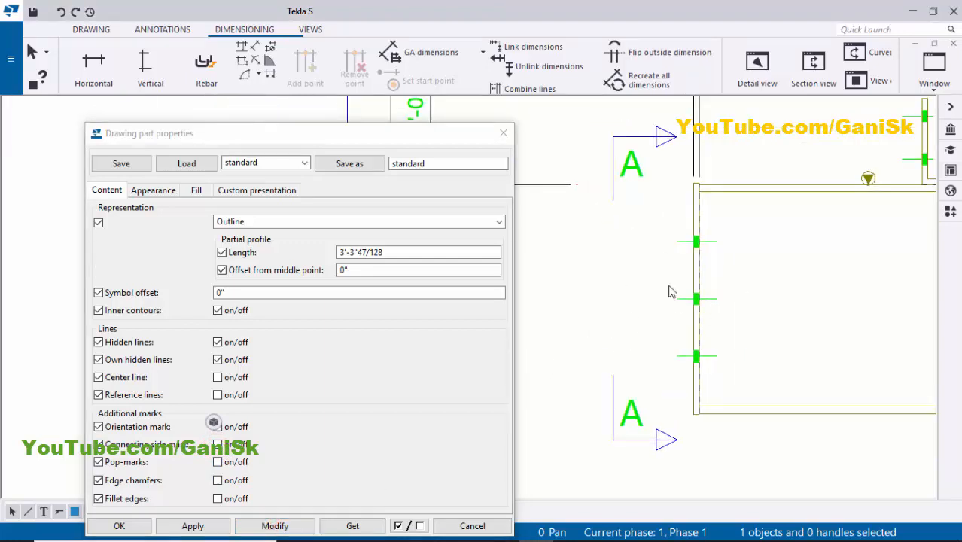
# Apply the same part display settings to the end plate at the beam's right end
pyautogui.scroll(-4, 625, 323)
pyautogui.scroll(-2, 780, 302)
pyautogui.moveTo(783, 302); pyautogui.dragTo(640, 300, button='middle')
pyautogui.moveTo(814, 298); pyautogui.dragTo(596, 301, button='middle')
pyautogui.scroll(2, 811, 298)
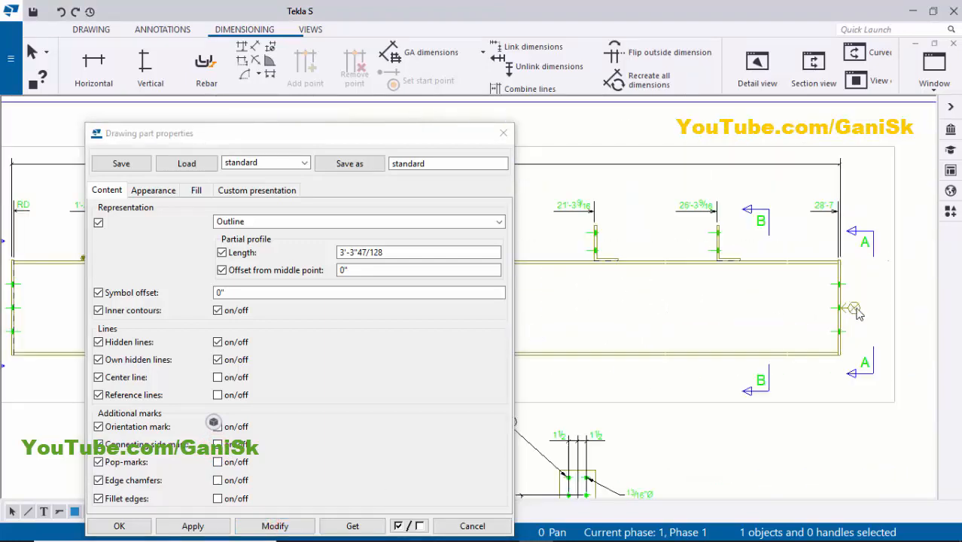
pyautogui.scroll(1, 858, 312)
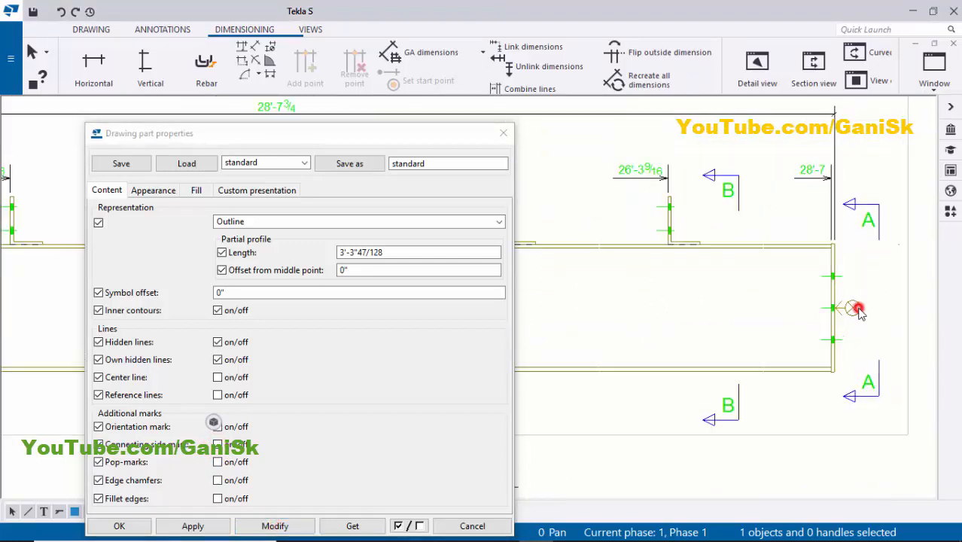
pyautogui.click(275, 526)
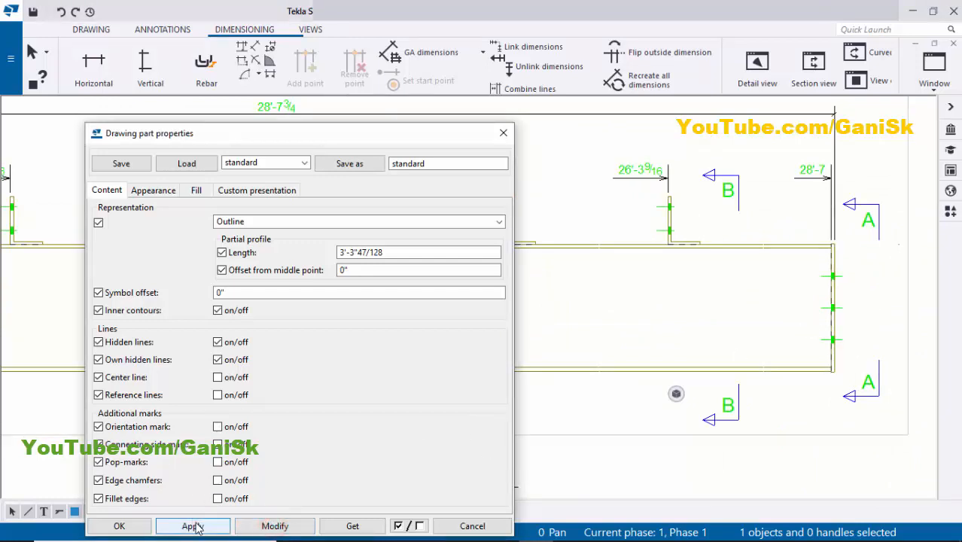
pyautogui.click(120, 526)
# Inspect the front view along the beam, examining the beam, its clip angles and the left end plate
pyautogui.scroll(-3, 541, 324)
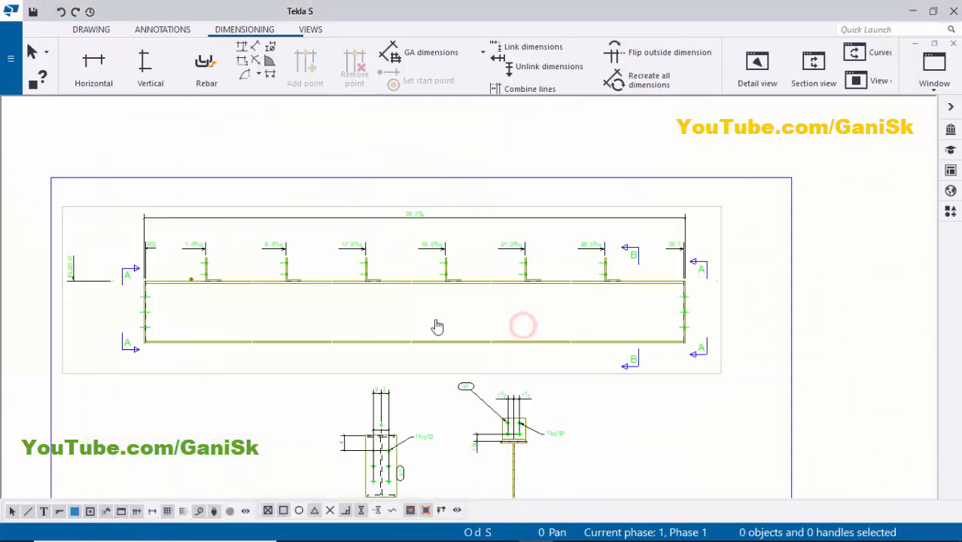
pyautogui.scroll(2, 399, 324)
pyautogui.moveTo(401, 307); pyautogui.dragTo(329, 337, button='middle')
pyautogui.scroll(1, 271, 306)
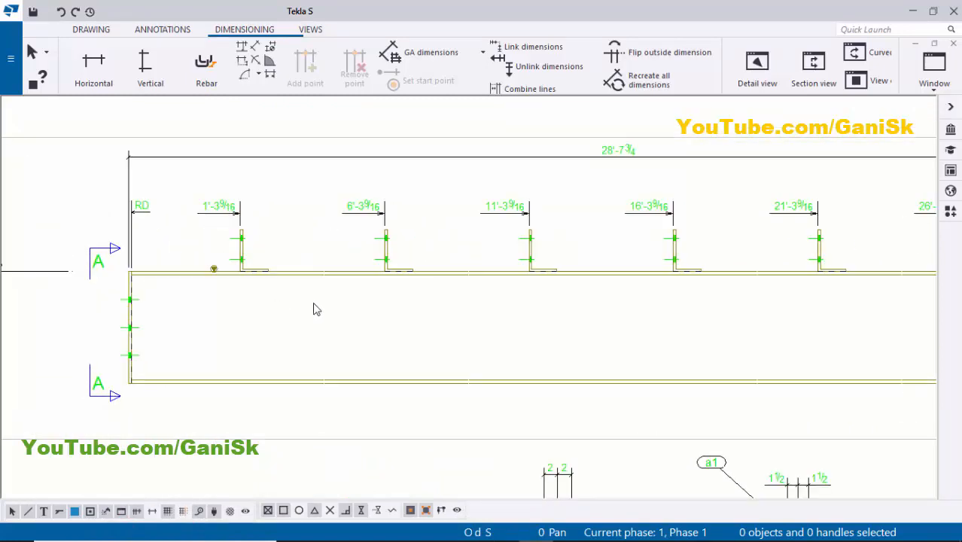
pyautogui.scroll(-2, 451, 303)
pyautogui.moveTo(486, 304); pyautogui.dragTo(388, 313, button='middle')
pyautogui.scroll(2, 359, 310)
pyautogui.click(363, 286)
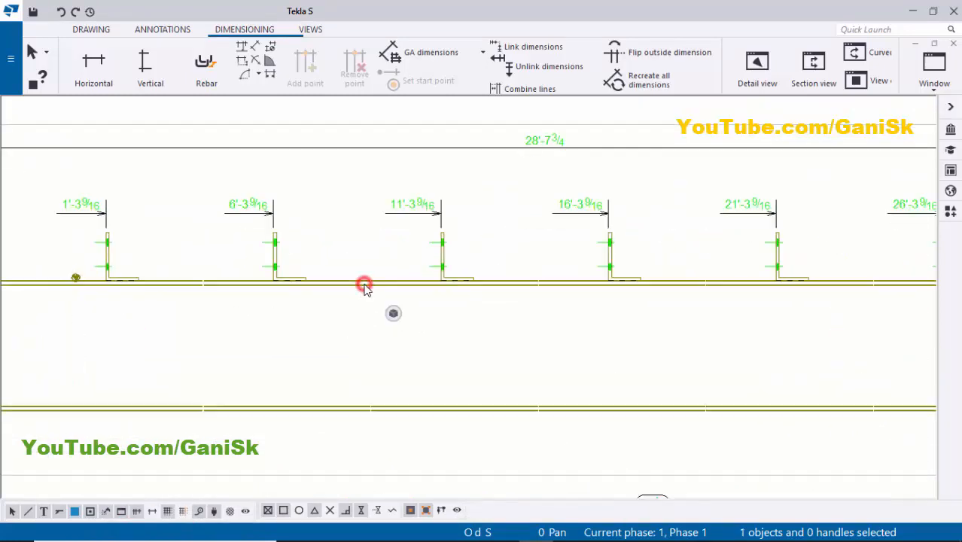
pyautogui.scroll(-3, 297, 282)
pyautogui.moveTo(226, 297); pyautogui.dragTo(286, 293, button='middle')
pyautogui.scroll(4, 153, 320)
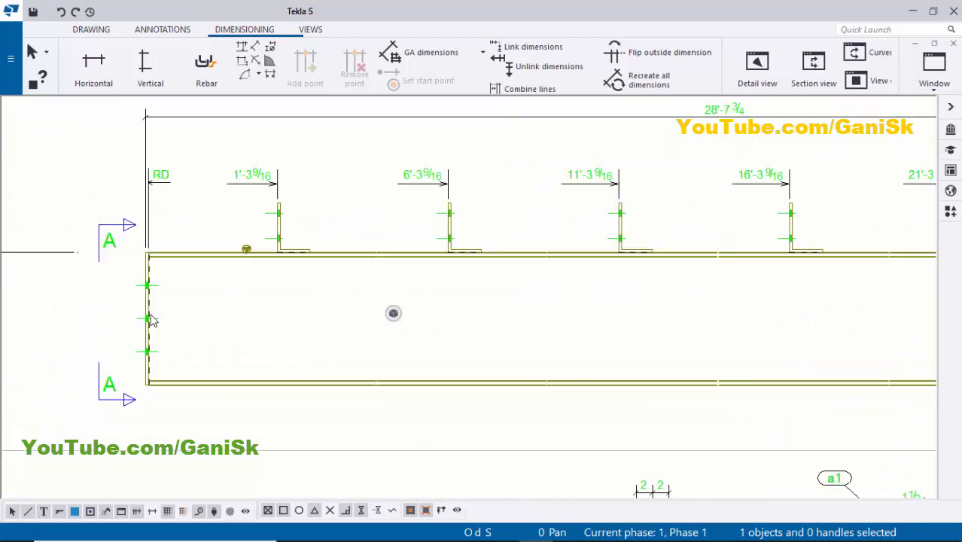
# Add the B1 part mark to the beam using the applied mark properties and place it between the second and third clip angles
pyautogui.scroll(-4, 305, 319)
pyautogui.moveTo(400, 319); pyautogui.dragTo(348, 317, button='middle')
pyautogui.scroll(2, 397, 286)
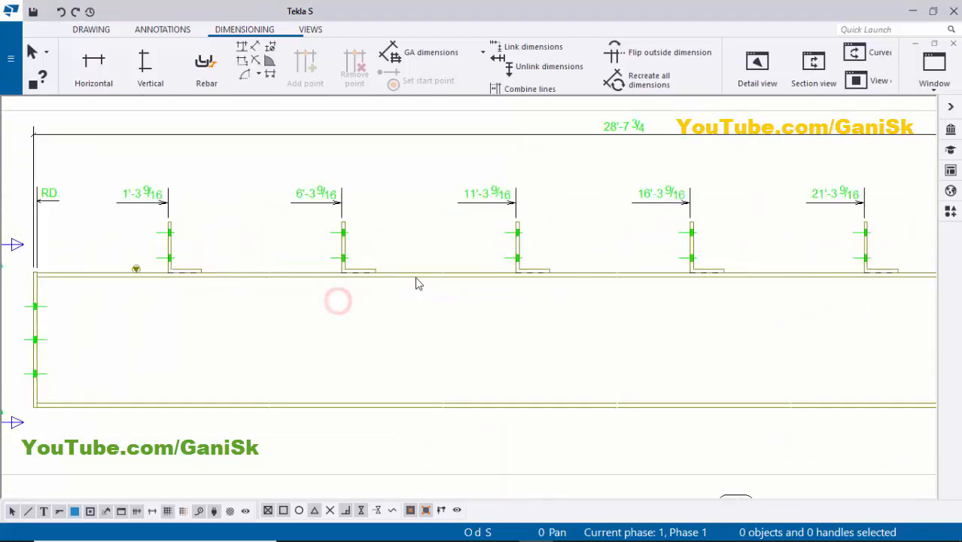
pyautogui.rightClick(416, 276)
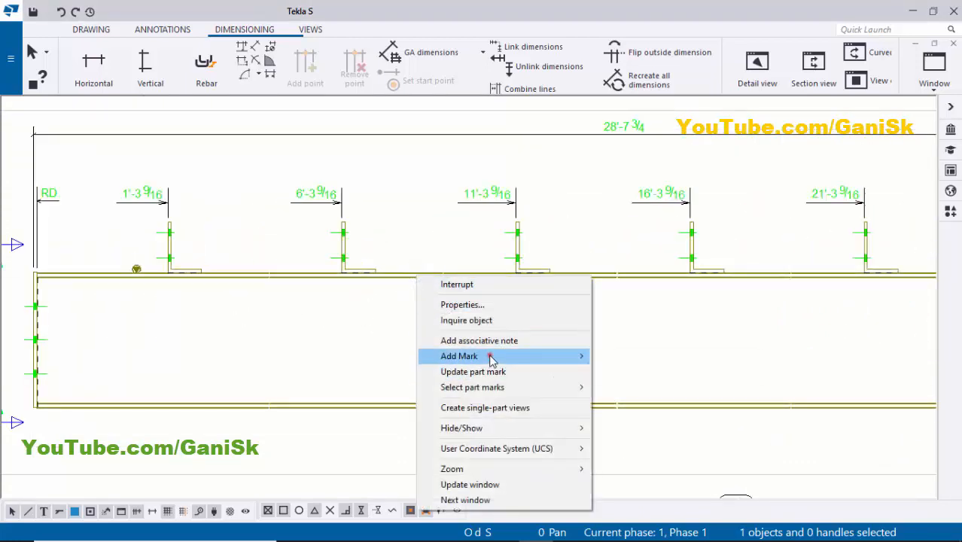
pyautogui.moveTo(458, 357)
pyautogui.click(625, 373)
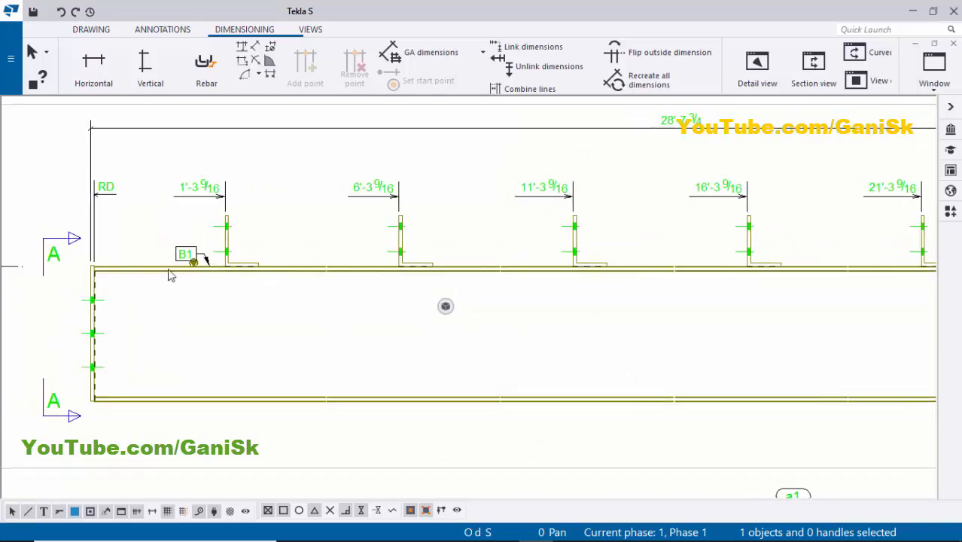
pyautogui.scroll(3, 172, 275)
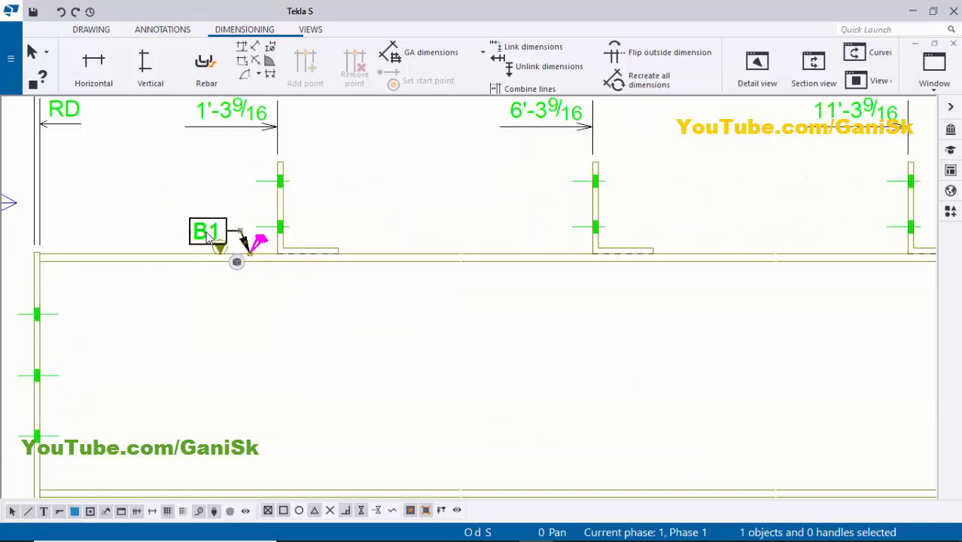
pyautogui.moveTo(207, 233)
pyautogui.mouseDown()
pyautogui.moveTo(339, 211)
pyautogui.moveTo(453, 226)
pyautogui.moveTo(405, 229)
pyautogui.moveTo(698, 211)
pyautogui.mouseUp()
pyautogui.scroll(3, 489, 357)
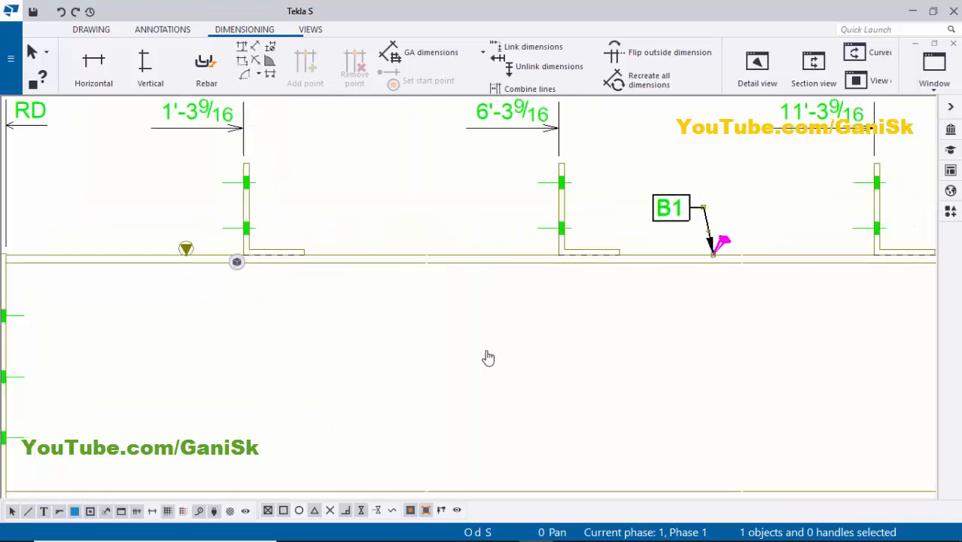
pyautogui.moveTo(457, 248); pyautogui.dragTo(584, 265)
# Add the p1 part mark to the left end plate using the applied mark properties and place it outside the beam end
pyautogui.scroll(-3, 512, 323)
pyautogui.scroll(1, 335, 345)
pyautogui.scroll(2, 262, 314)
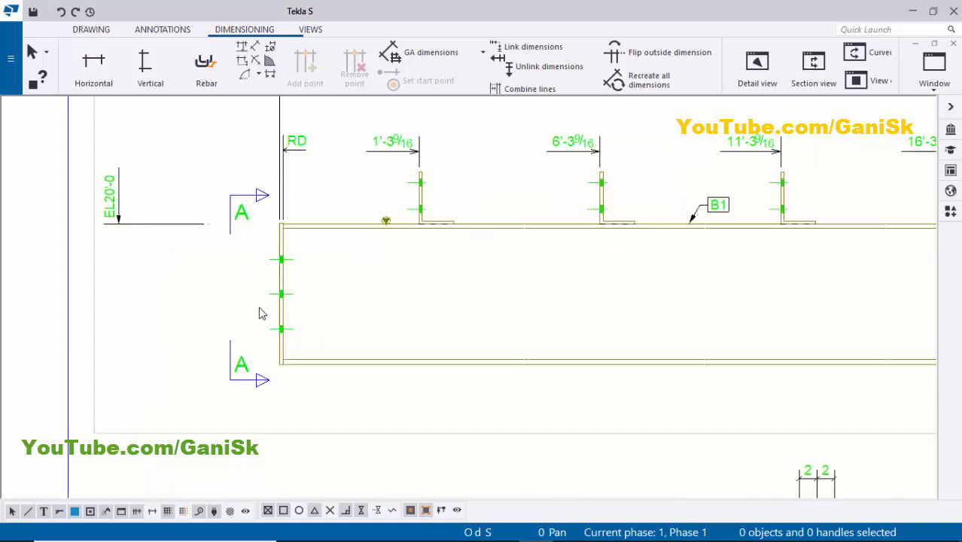
pyautogui.scroll(2, 291, 286)
pyautogui.scroll(2, 291, 286)
pyautogui.scroll(-2, 291, 246)
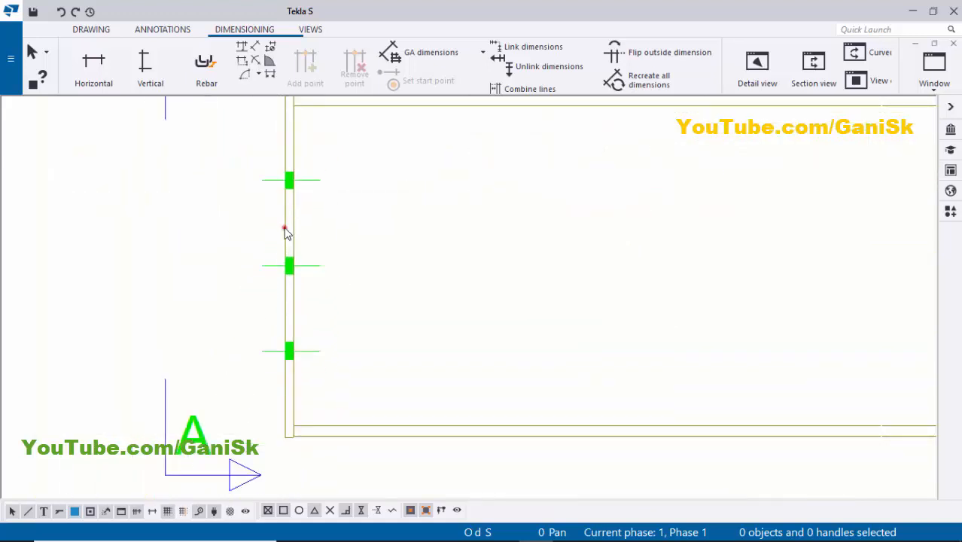
pyautogui.rightClick(284, 228)
pyautogui.click(355, 306)
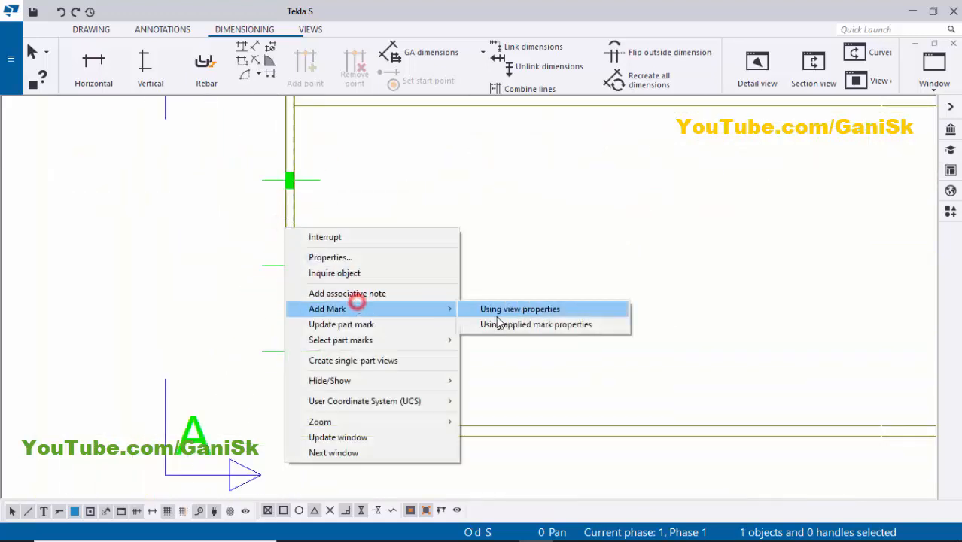
pyautogui.click(497, 324)
pyautogui.scroll(3, 397, 313)
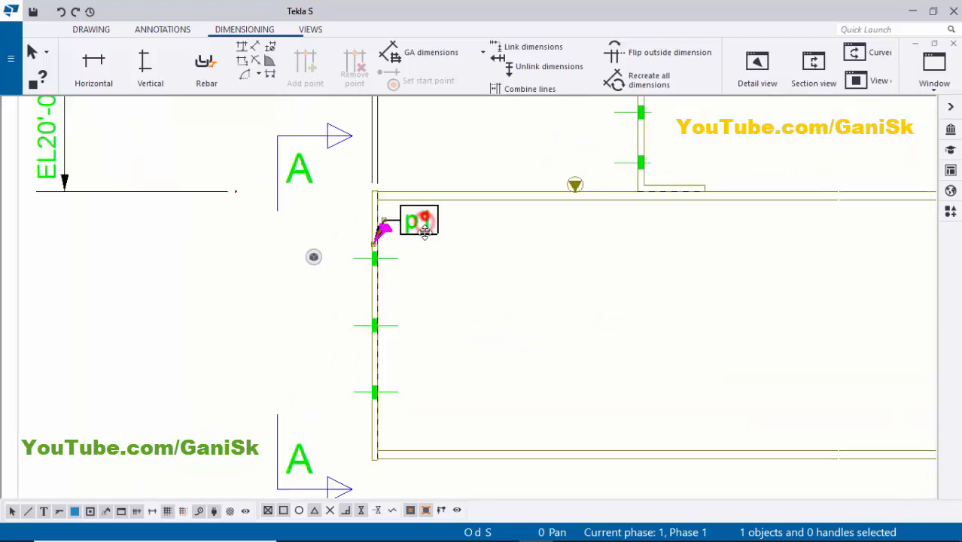
pyautogui.moveTo(424, 231)
pyautogui.mouseDown()
pyautogui.moveTo(414, 262)
pyautogui.moveTo(327, 316)
pyautogui.moveTo(327, 304)
pyautogui.mouseUp()
pyautogui.click(435, 292)
# Add the p1 part mark to the right end plate and place it outside the beam end, below the section A mark
pyautogui.scroll(-8, 474, 308)
pyautogui.moveTo(718, 316); pyautogui.dragTo(263, 327, button='middle')
pyautogui.scroll(-1, 263, 327)
pyautogui.scroll(8, 618, 302)
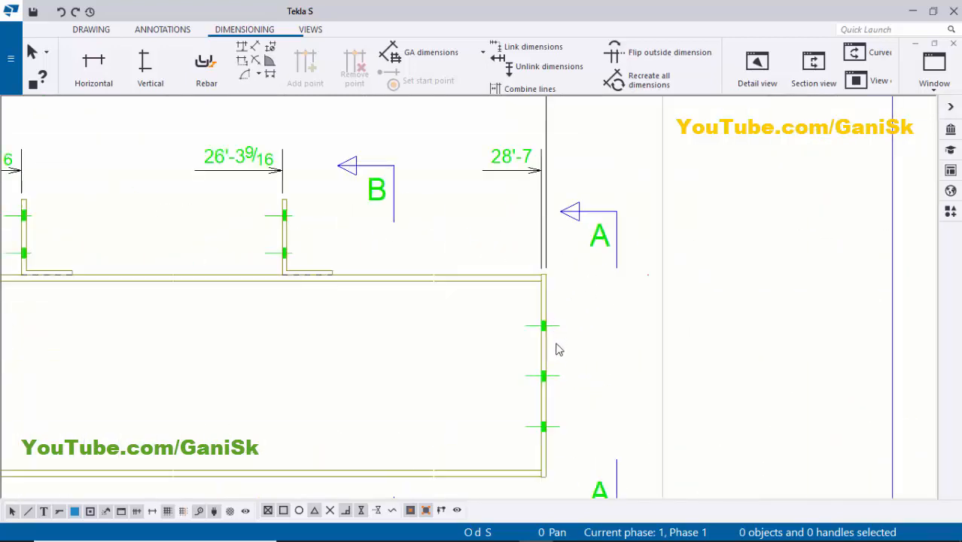
pyautogui.scroll(3, 557, 349)
pyautogui.click(508, 301)
pyautogui.rightClick(507, 302)
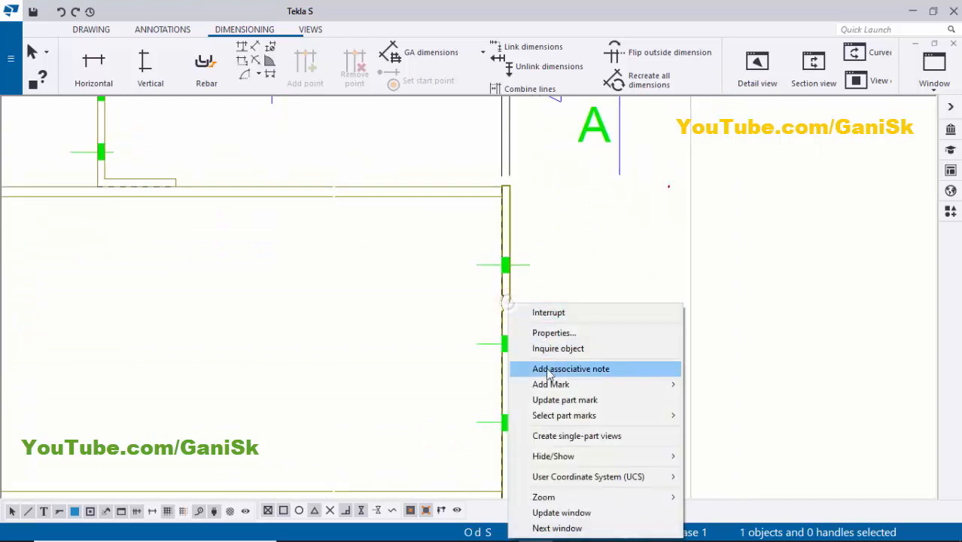
pyautogui.moveTo(531, 385)
pyautogui.click(715, 399)
pyautogui.scroll(-1, 574, 279)
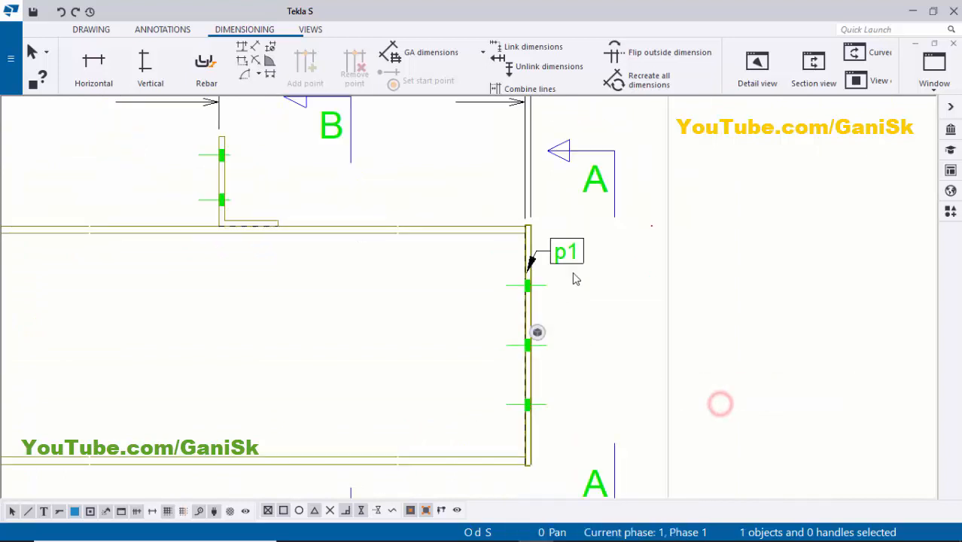
pyautogui.moveTo(570, 260); pyautogui.dragTo(576, 320)
pyautogui.click(576, 316)
# Add a part mark using the applied mark properties to the clip angle at 16'-3 9/16
pyautogui.scroll(-3, 576, 316)
pyautogui.moveTo(173, 322); pyautogui.dragTo(414, 326, button='middle')
pyautogui.scroll(2, 413, 268)
pyautogui.moveTo(408, 278); pyautogui.dragTo(556, 296, button='middle')
pyautogui.scroll(2, 456, 278)
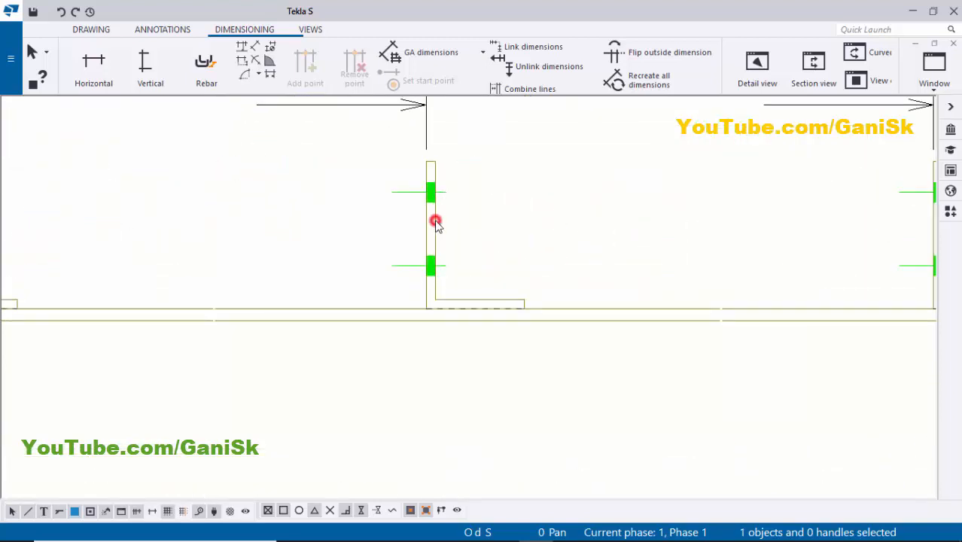
pyautogui.rightClick(435, 222)
pyautogui.click(472, 302)
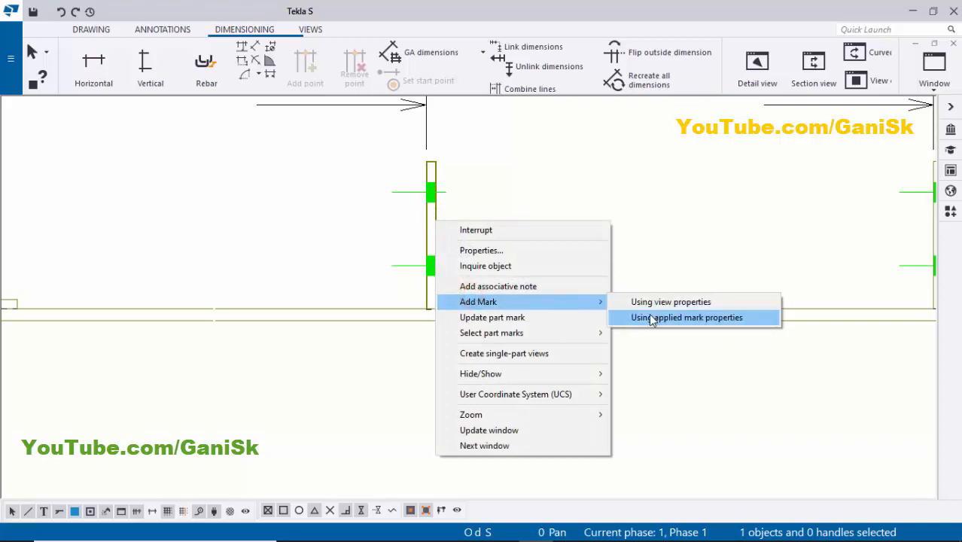
pyautogui.click(651, 319)
pyautogui.scroll(-2, 601, 292)
# Move the a1 mark down beside its clip angle and dismiss the floating text format options
pyautogui.click(539, 203)
pyautogui.moveTo(541, 200); pyautogui.dragTo(547, 238)
pyautogui.click(612, 233)
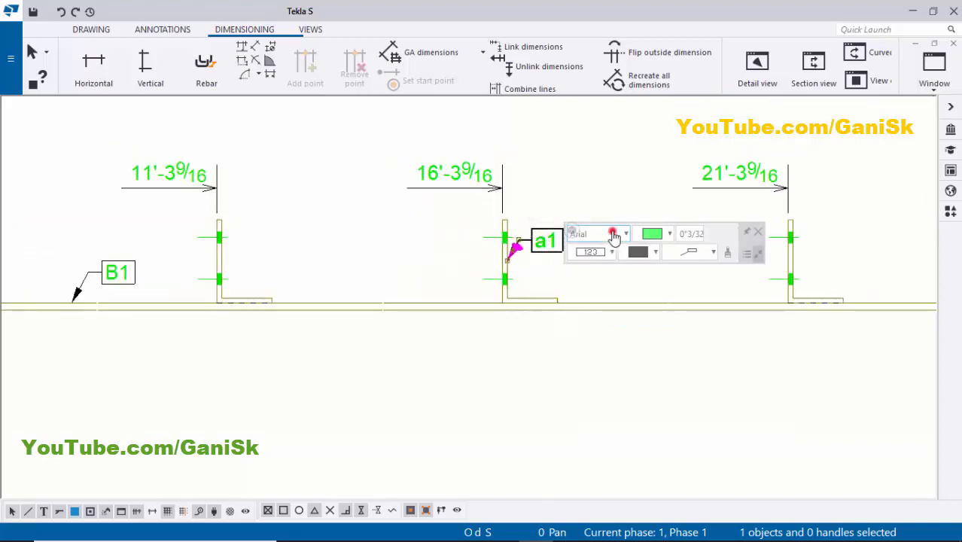
pyautogui.scroll(-2, 582, 188)
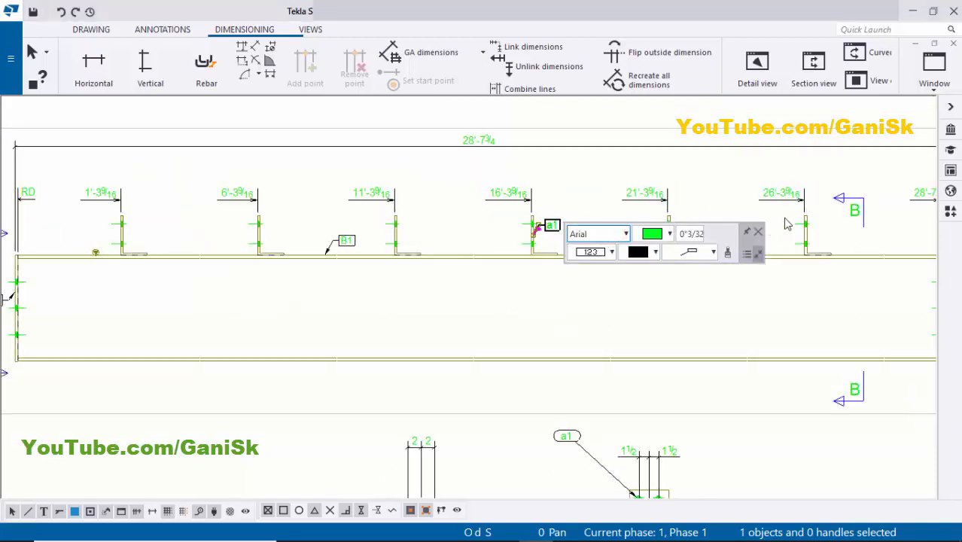
pyautogui.click(754, 234)
pyautogui.scroll(-3, 576, 279)
pyautogui.scroll(2, 563, 252)
pyautogui.click(554, 245)
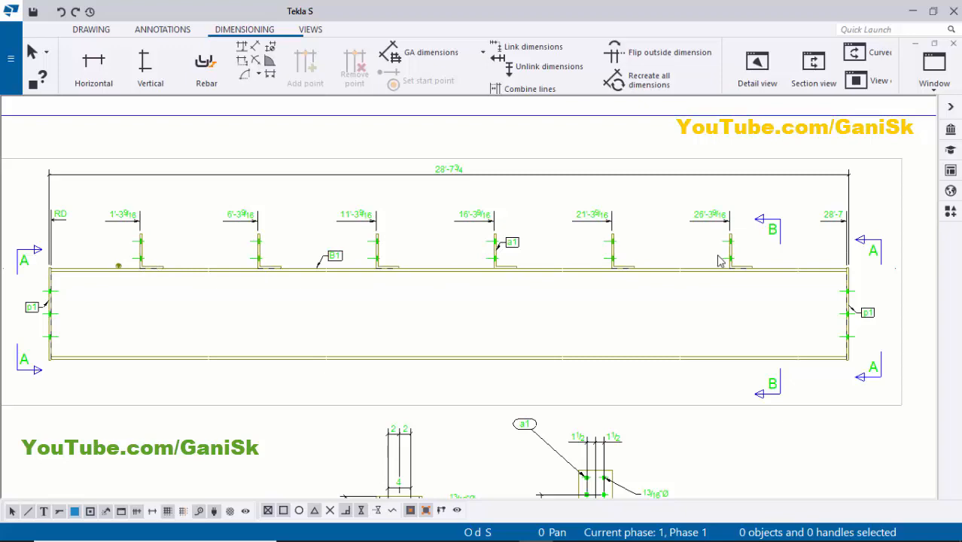
# Check the part quantities listed in the bill of material against the marked parts
pyautogui.moveTo(649, 272); pyautogui.dragTo(641, 248, button='middle')
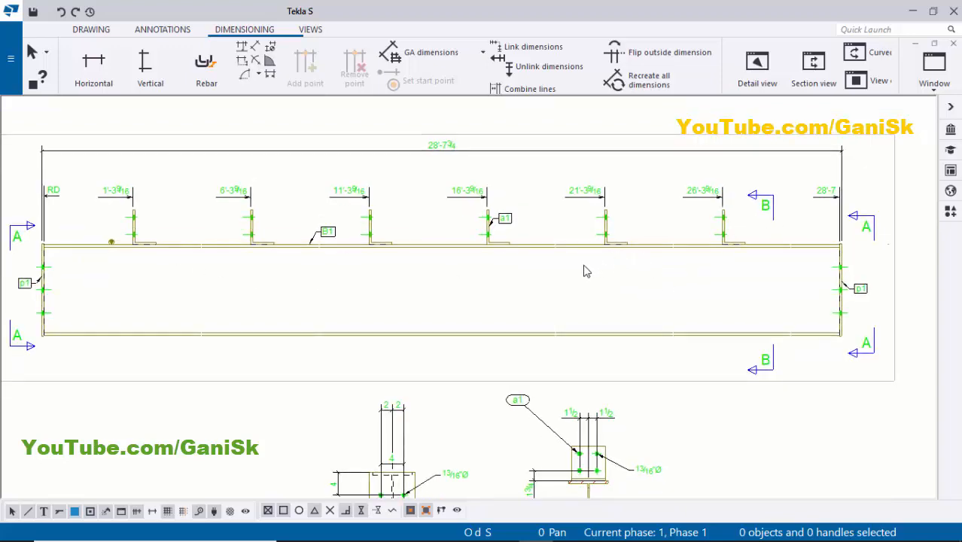
pyautogui.scroll(-2, 490, 303)
pyautogui.moveTo(467, 316)
pyautogui.mouseDown(button='middle')
pyautogui.moveTo(470, 198)
pyautogui.moveTo(449, 192)
pyautogui.mouseUp(button='middle')
pyautogui.scroll(5, 326, 407)
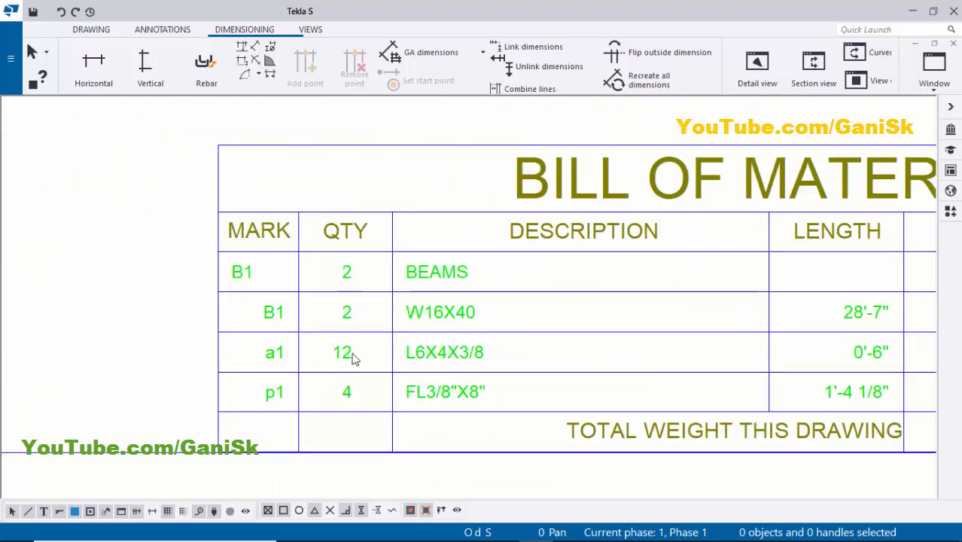
# Compare the beam and a1 clip angle quantities in the bill of material with the drawing title and the angles along the beam
pyautogui.scroll(-5, 340, 363)
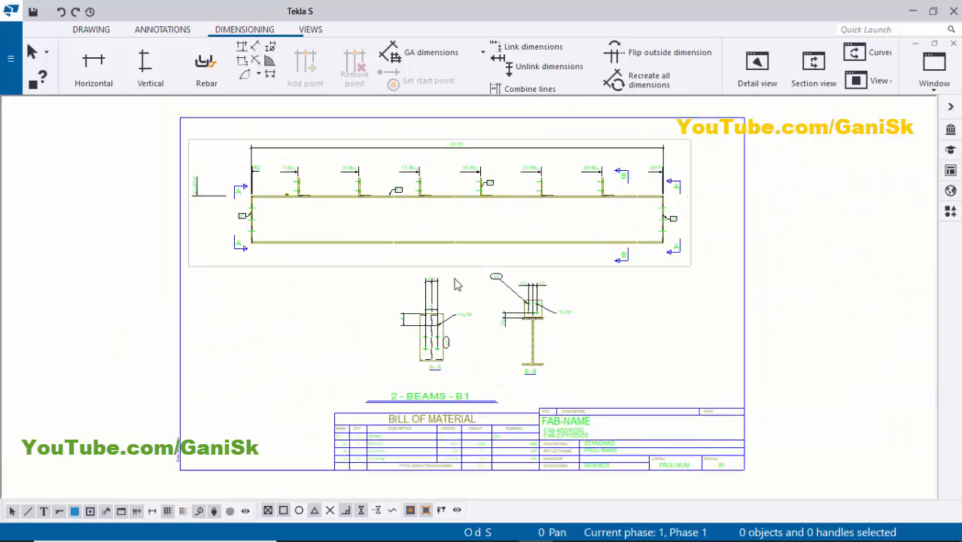
pyautogui.scroll(5, 444, 301)
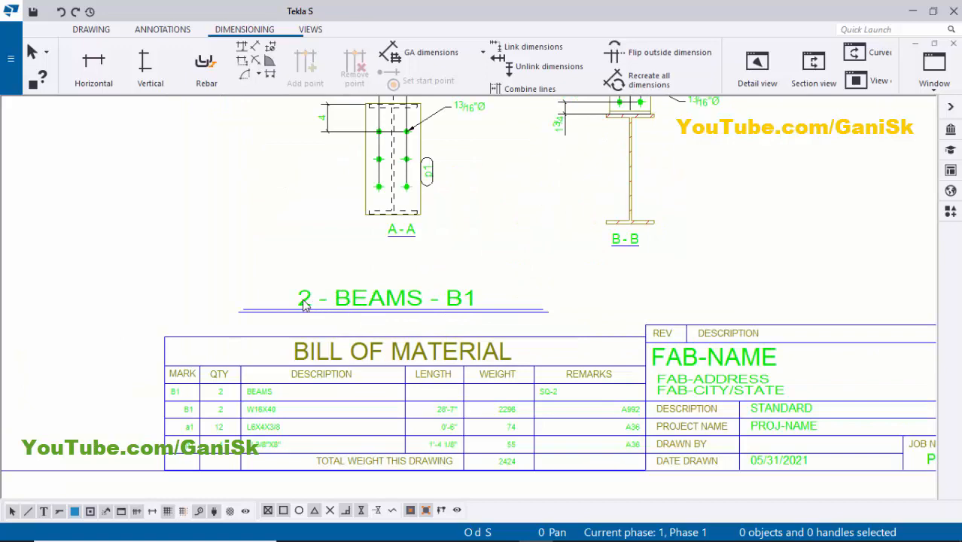
pyautogui.scroll(-5, 304, 304)
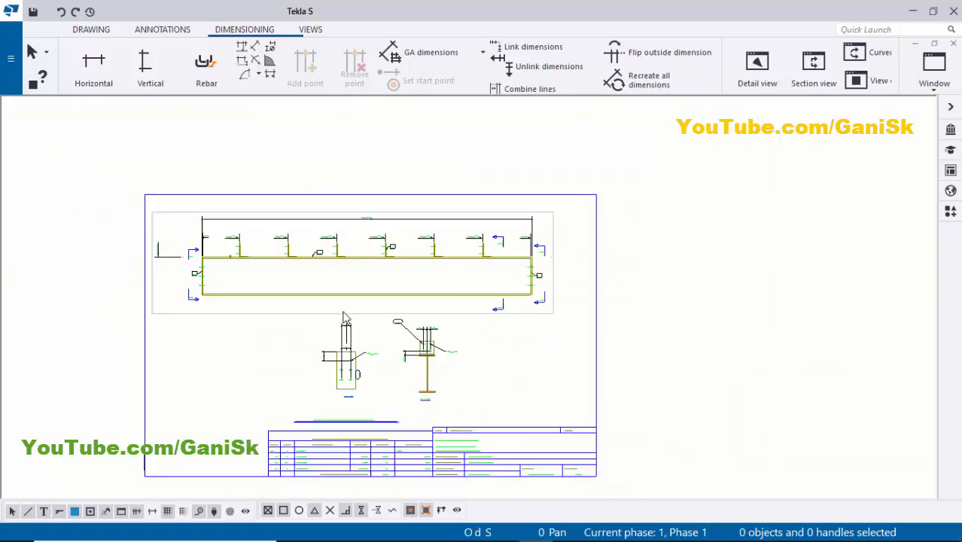
pyautogui.scroll(6, 346, 331)
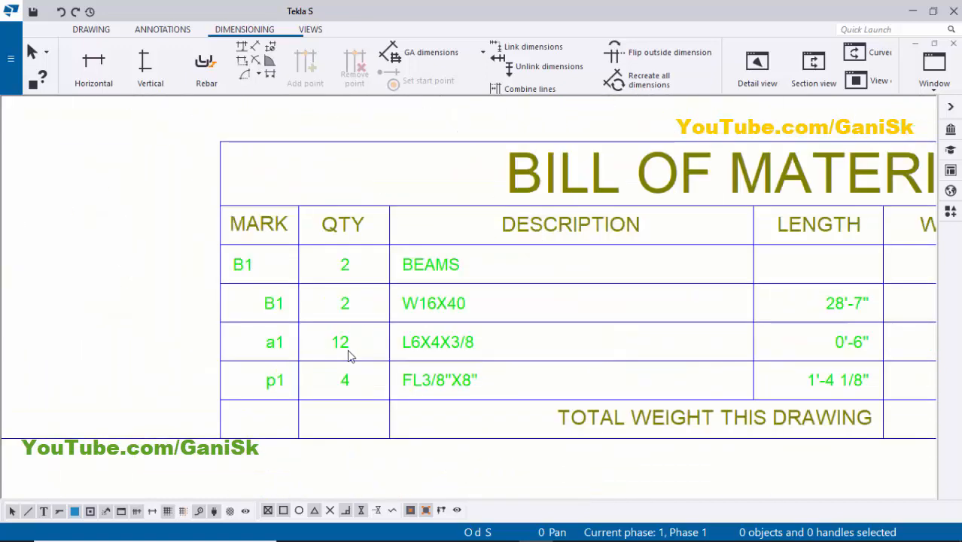
pyautogui.scroll(1, 346, 354)
pyautogui.scroll(-4, 361, 303)
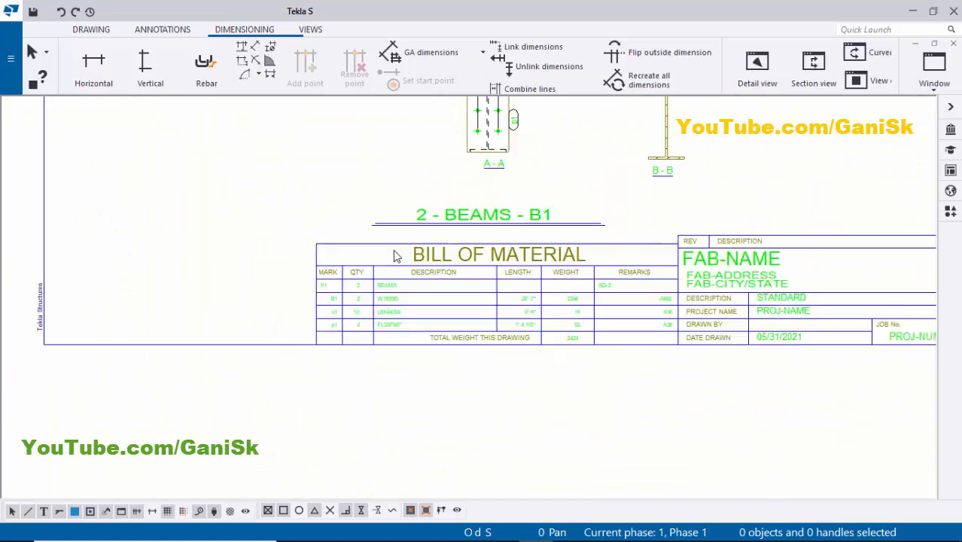
pyautogui.moveTo(446, 102); pyautogui.dragTo(430, 237, button='middle')
pyautogui.moveTo(479, 107); pyautogui.dragTo(447, 230, button='middle')
pyautogui.moveTo(438, 150); pyautogui.dragTo(395, 264, button='middle')
pyautogui.scroll(2, 395, 265)
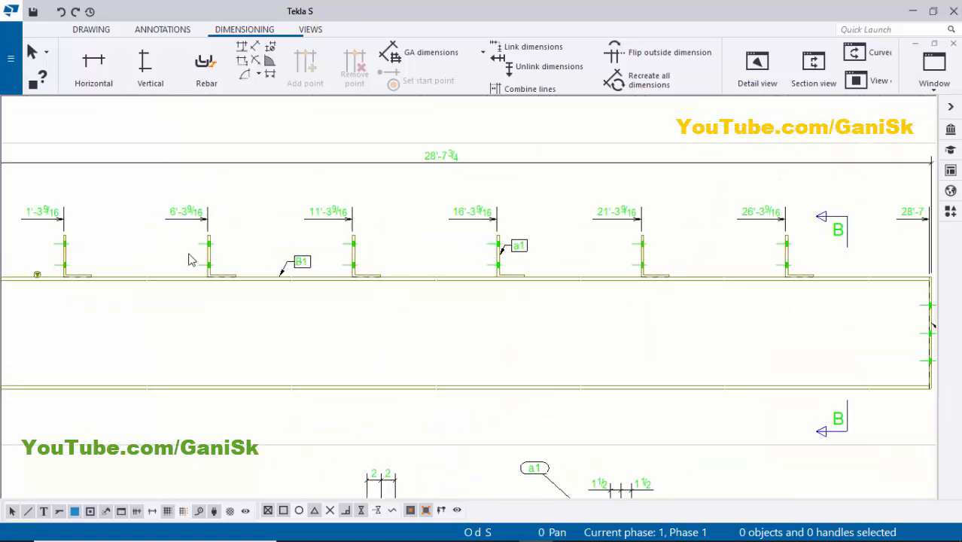
pyautogui.scroll(1, 393, 269)
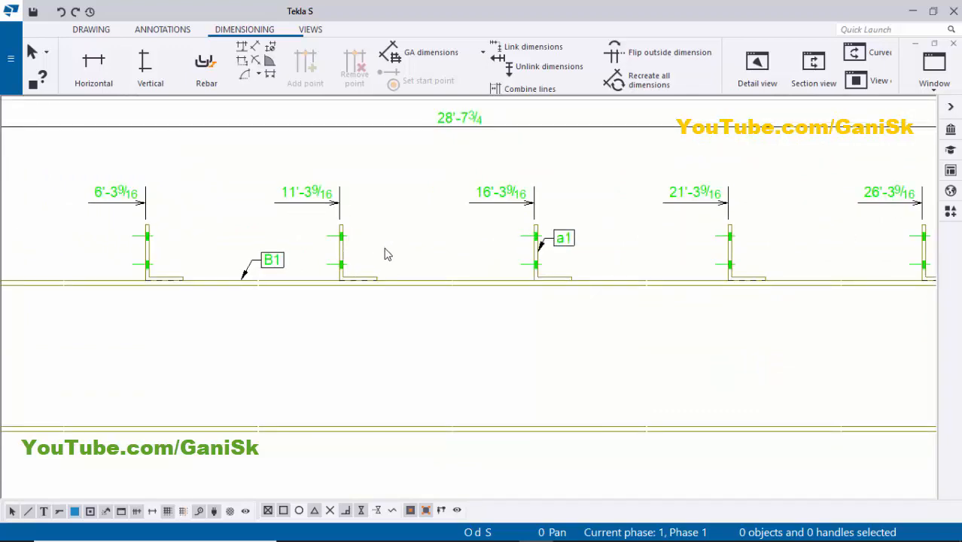
# Add the text (TYP) after the part position in the a1 mark of the clip angle at 16'-3 9/16
pyautogui.scroll(-2, 452, 239)
pyautogui.scroll(3, 435, 246)
pyautogui.click(433, 246)
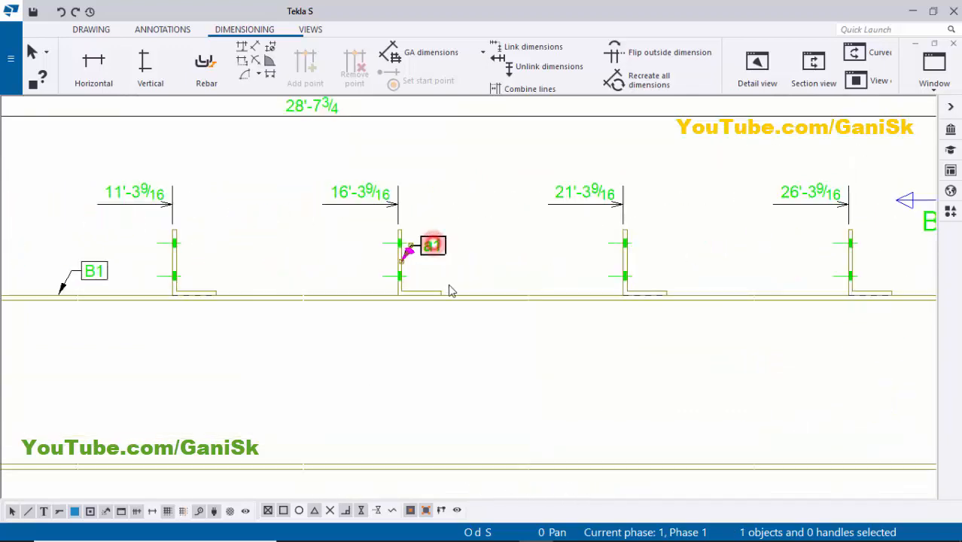
pyautogui.doubleClick(432, 246)
pyautogui.scroll(-3, 52, 292)
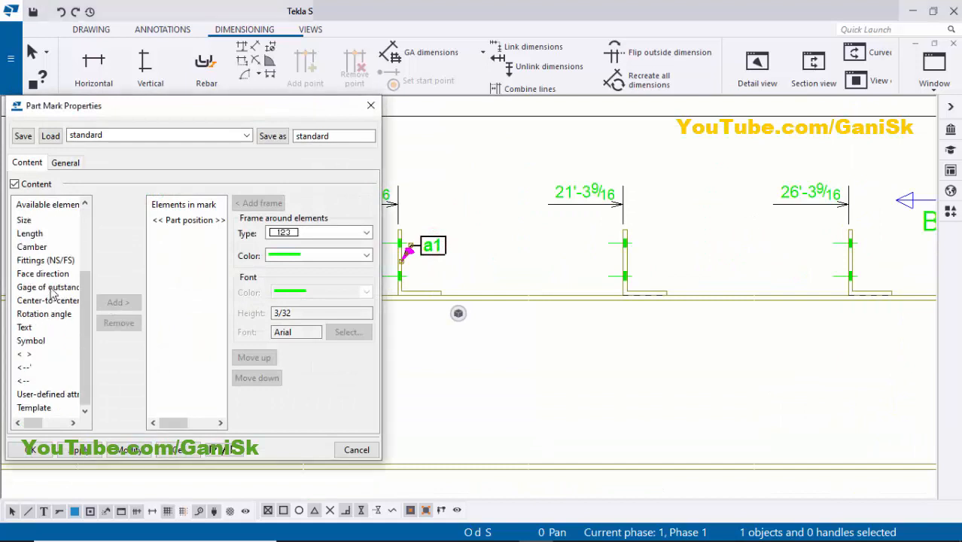
pyautogui.click(25, 329)
pyautogui.click(118, 302)
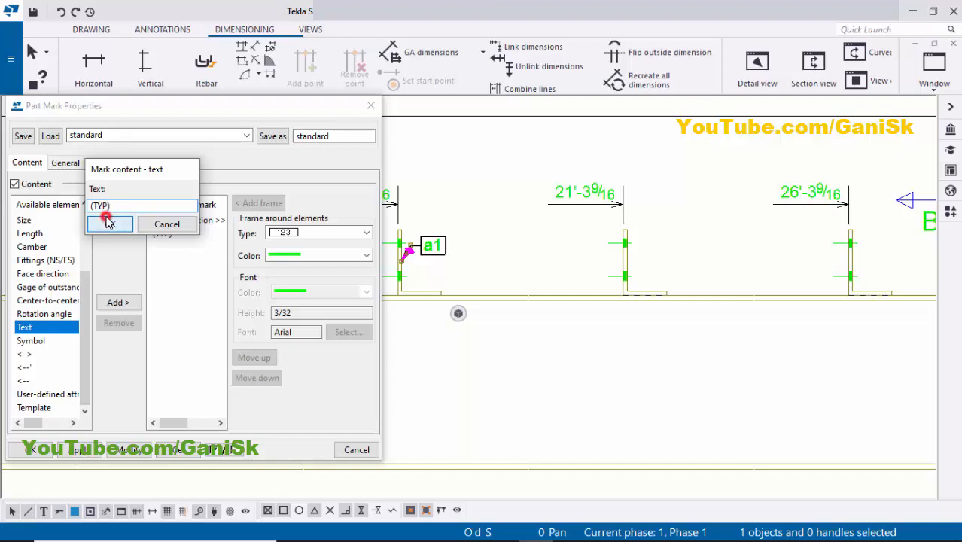
pyautogui.click(109, 223)
pyautogui.click(122, 450)
pyautogui.click(80, 450)
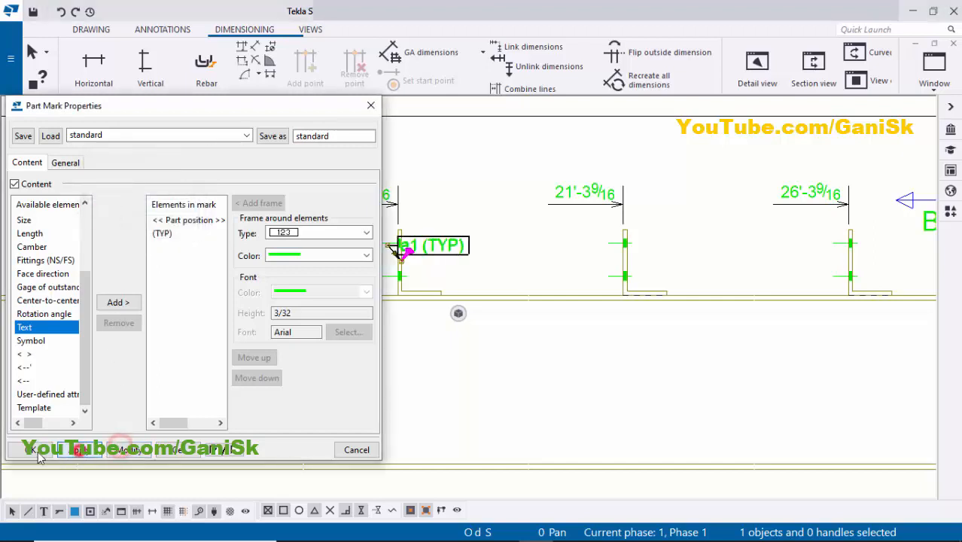
pyautogui.click(34, 450)
# Move the a1 (TYP) mark sideways so it stands clear of its clip angle, and deselect it
pyautogui.moveTo(420, 271); pyautogui.dragTo(346, 280, button='middle')
pyautogui.scroll(1, 348, 280)
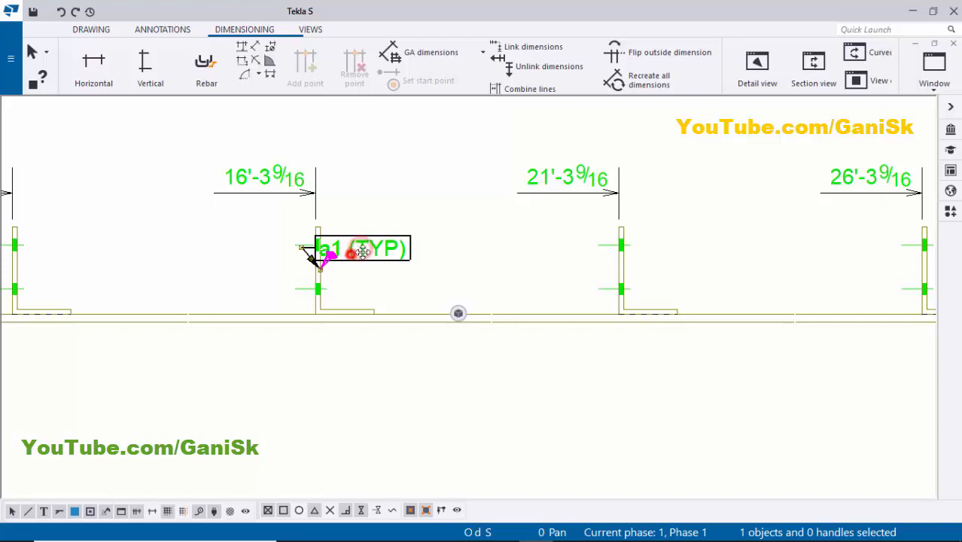
pyautogui.moveTo(362, 251); pyautogui.dragTo(399, 255)
pyautogui.click(381, 283)
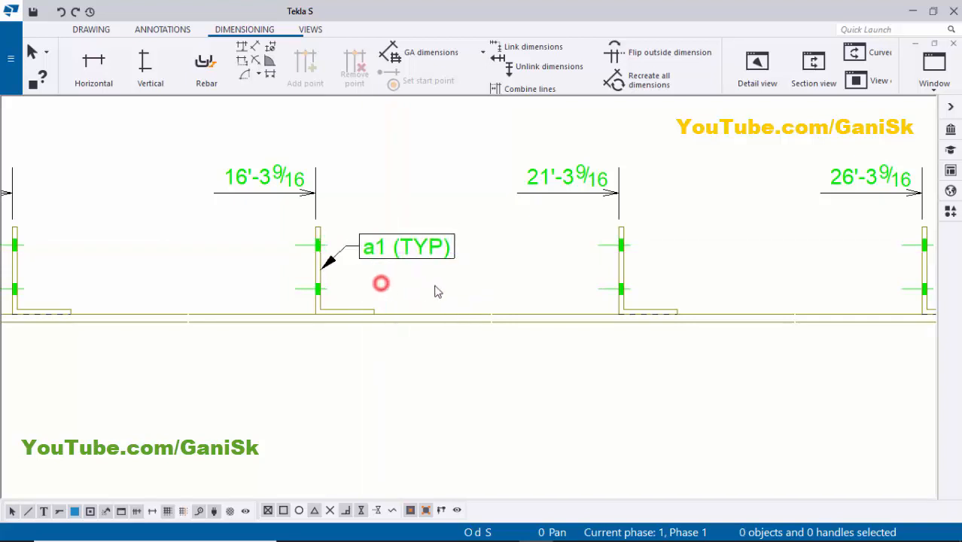
# Review the a1 (TYP) mark against the other clip angles along the beam
pyautogui.scroll(-3, 384, 285)
pyautogui.scroll(3, 389, 305)
pyautogui.scroll(2, 355, 240)
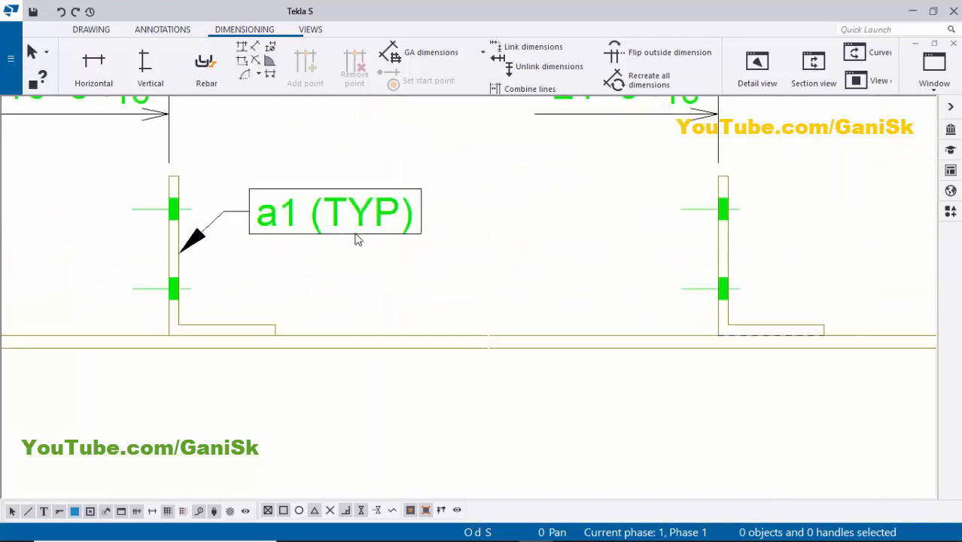
pyautogui.scroll(-3, 358, 239)
pyautogui.scroll(-2, 393, 242)
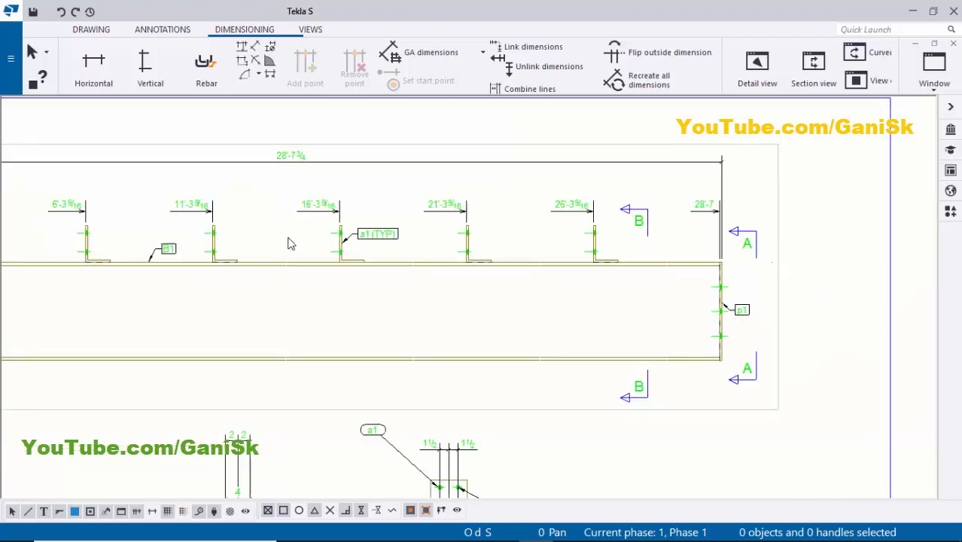
pyautogui.scroll(3, 343, 241)
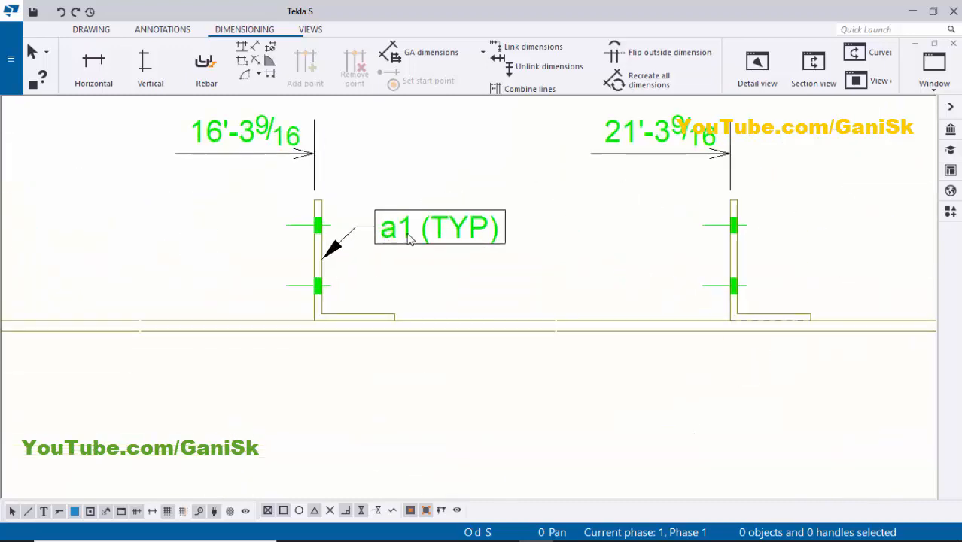
pyautogui.scroll(-2, 306, 237)
pyautogui.scroll(-3, 272, 290)
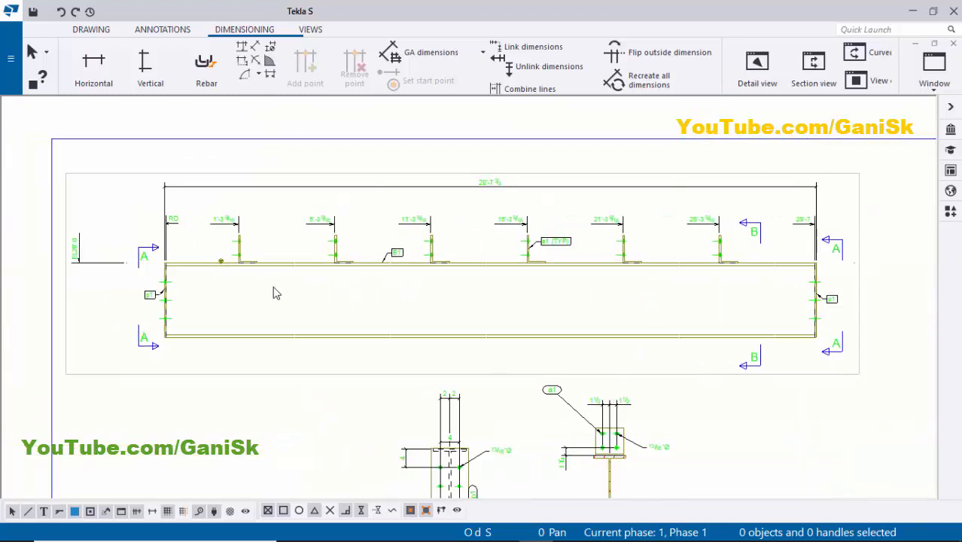
# Inspect the joint between the left end plate and the beam
pyautogui.scroll(2, 245, 295)
pyautogui.scroll(2, 146, 305)
pyautogui.scroll(1, 216, 295)
pyautogui.scroll(-2, 219, 292)
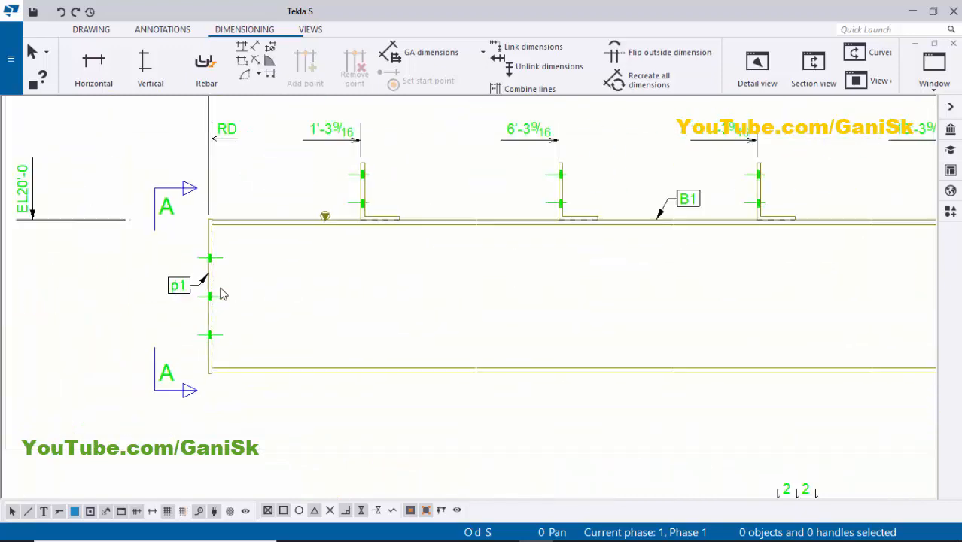
pyautogui.scroll(4, 211, 262)
pyautogui.click(205, 237)
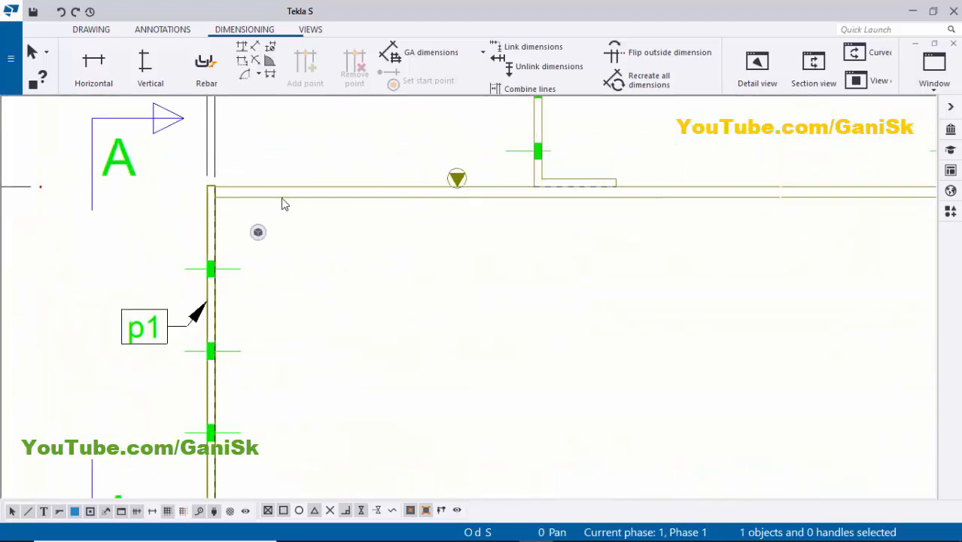
pyautogui.click(283, 200)
pyautogui.click(286, 309)
pyautogui.scroll(-2, 262, 314)
pyautogui.scroll(3, 208, 275)
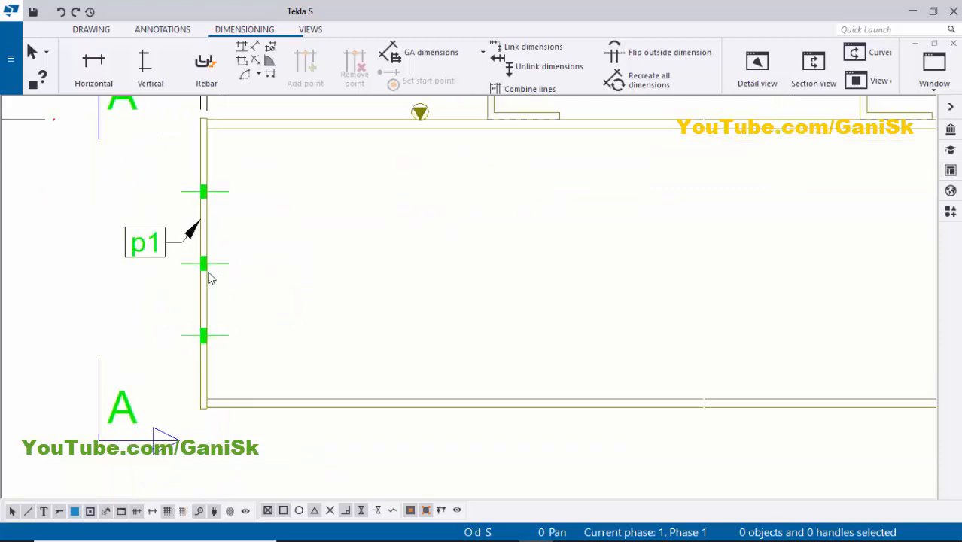
# Place a 3/16 fillet weld mark inside the beam, pointing at the left end plate's inner face below the p1 mark
pyautogui.click(164, 29)
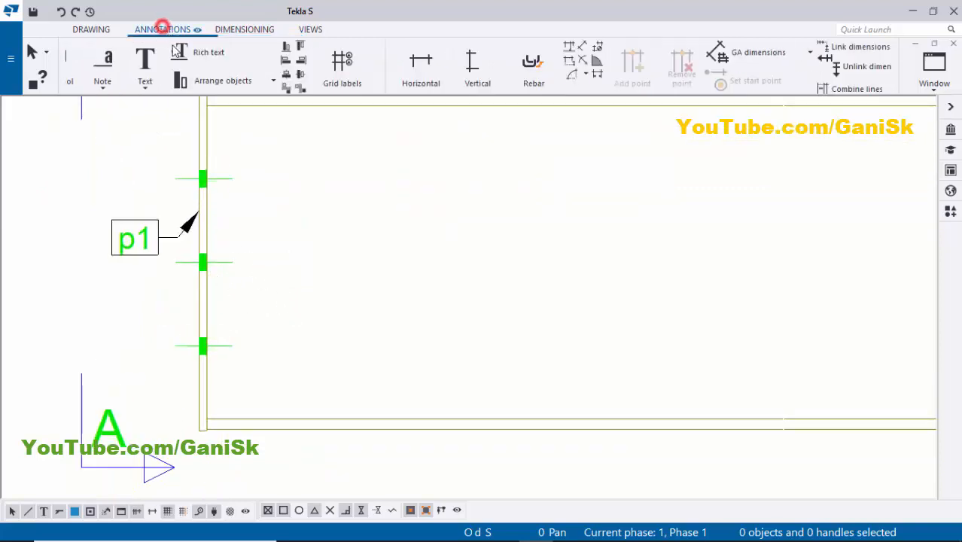
pyautogui.click(174, 52)
pyautogui.scroll(3, 217, 215)
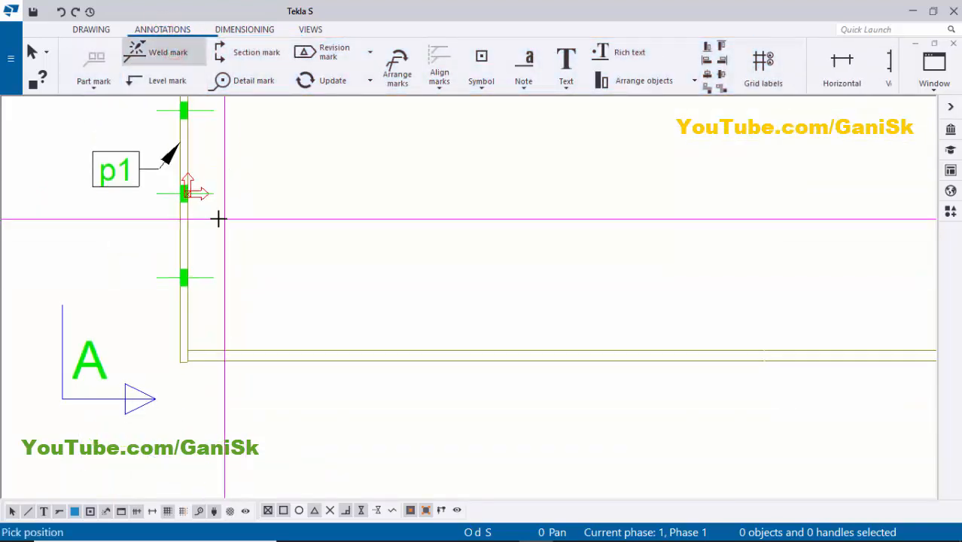
pyautogui.click(172, 220)
pyautogui.click(243, 267)
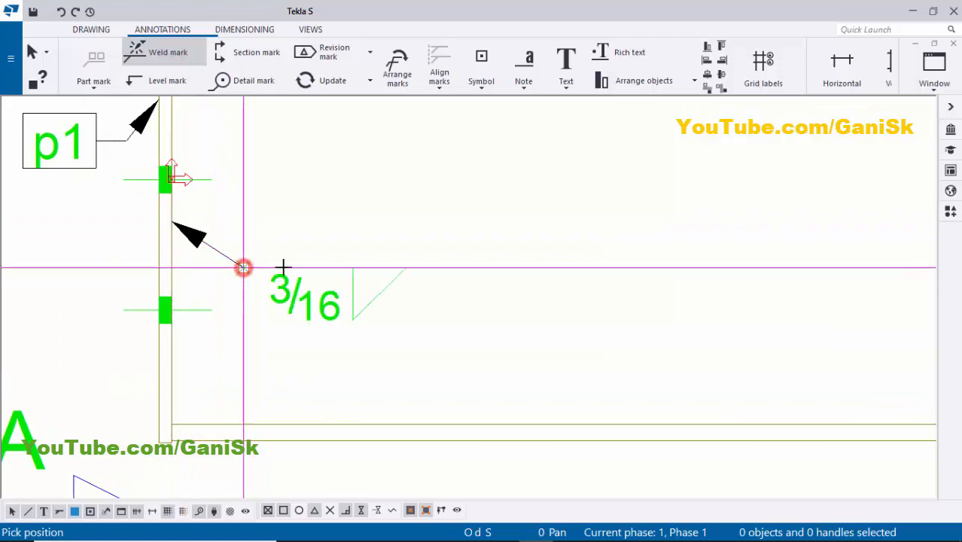
pyautogui.scroll(-2, 279, 267)
pyautogui.rightClick(340, 206)
pyautogui.click(357, 218)
# Change the left end plate's weld mark to the weld-all-around symbol
pyautogui.scroll(3, 337, 254)
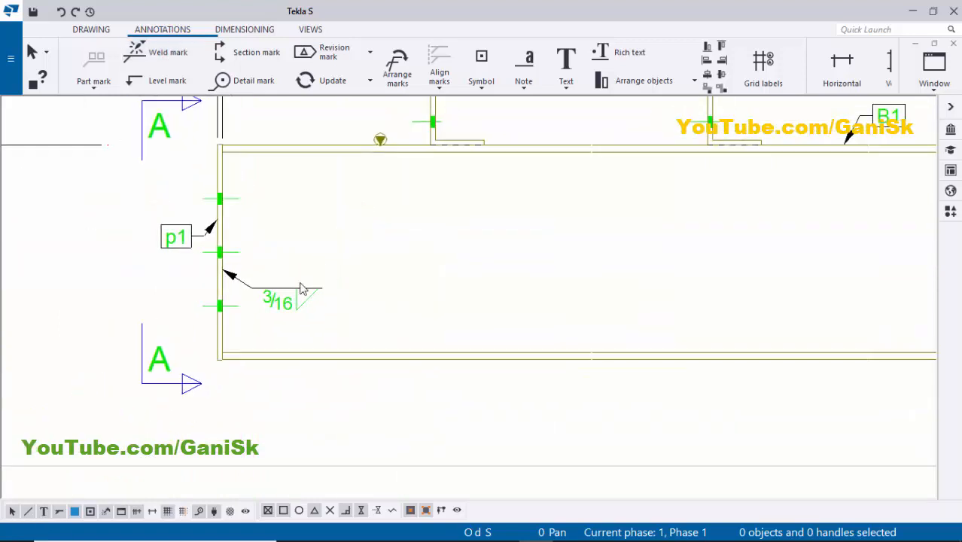
pyautogui.scroll(-4, 301, 303)
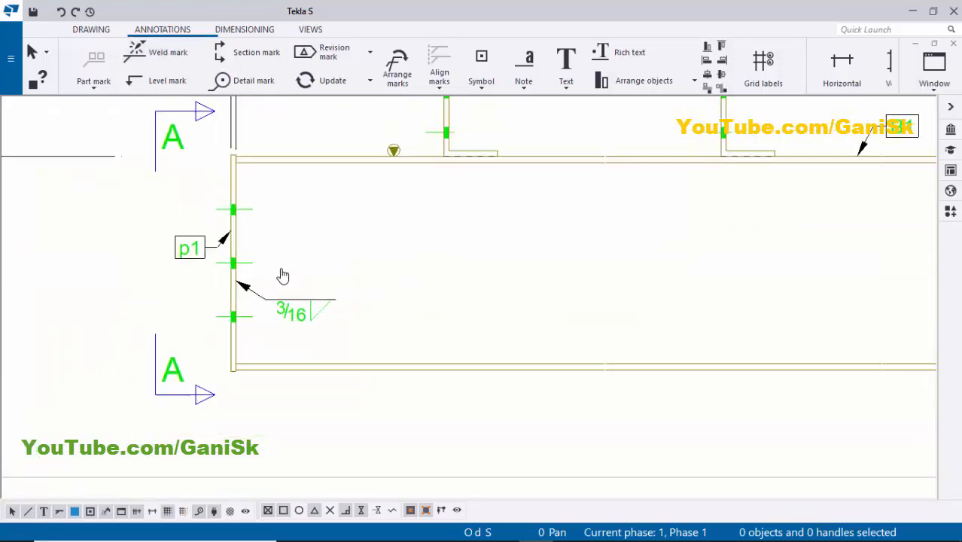
pyautogui.scroll(1, 248, 273)
pyautogui.scroll(-1, 248, 273)
pyautogui.doubleClick(300, 337)
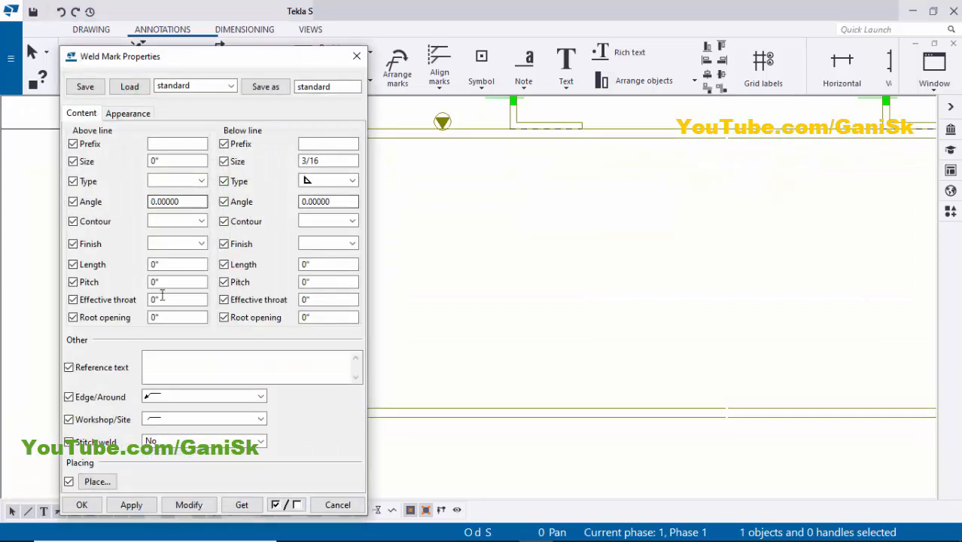
pyautogui.click(171, 395)
pyautogui.click(165, 422)
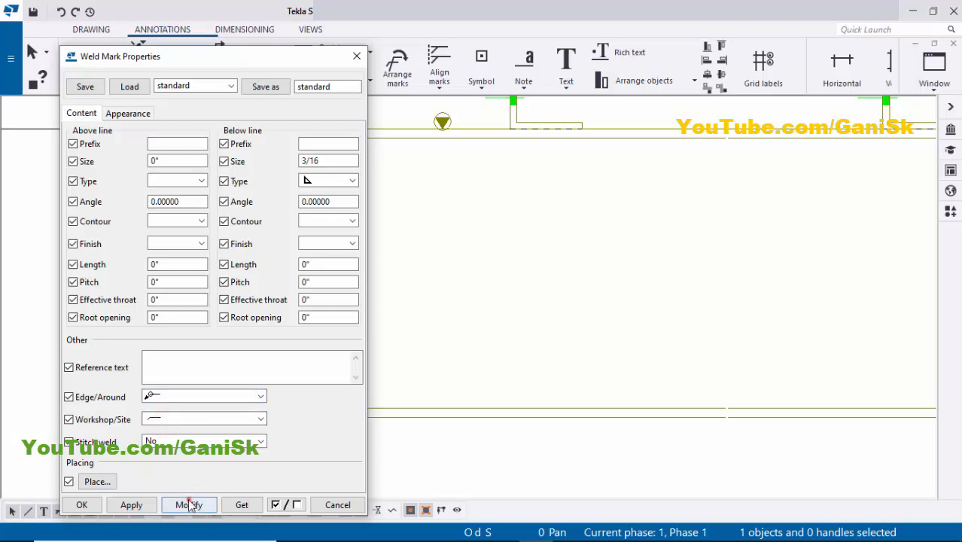
pyautogui.click(94, 504)
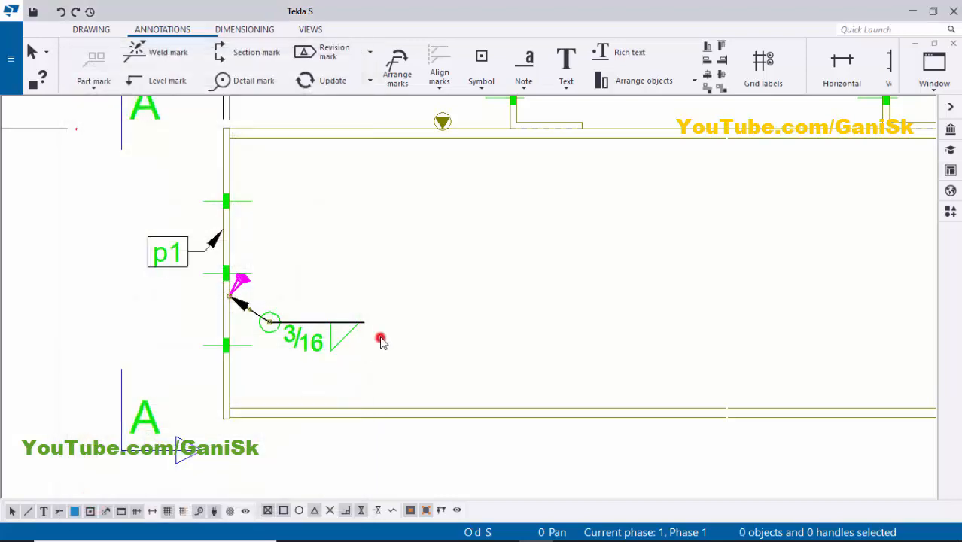
# Place a 3/16 weld-all-around mark inside the beam, pointing at the right end plate's inner face
pyautogui.scroll(-5, 381, 341)
pyautogui.scroll(5, 444, 345)
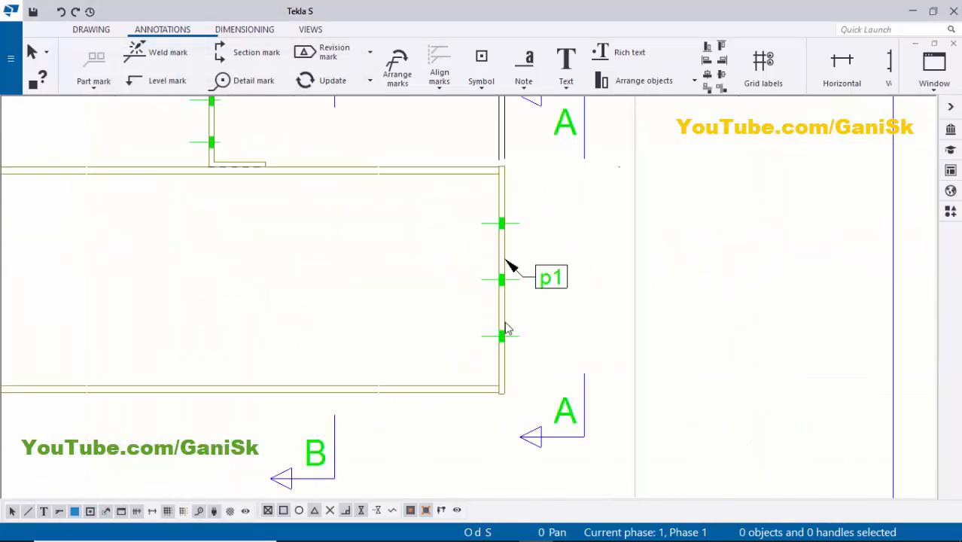
pyautogui.scroll(1, 506, 328)
pyautogui.click(169, 54)
pyautogui.scroll(1, 496, 315)
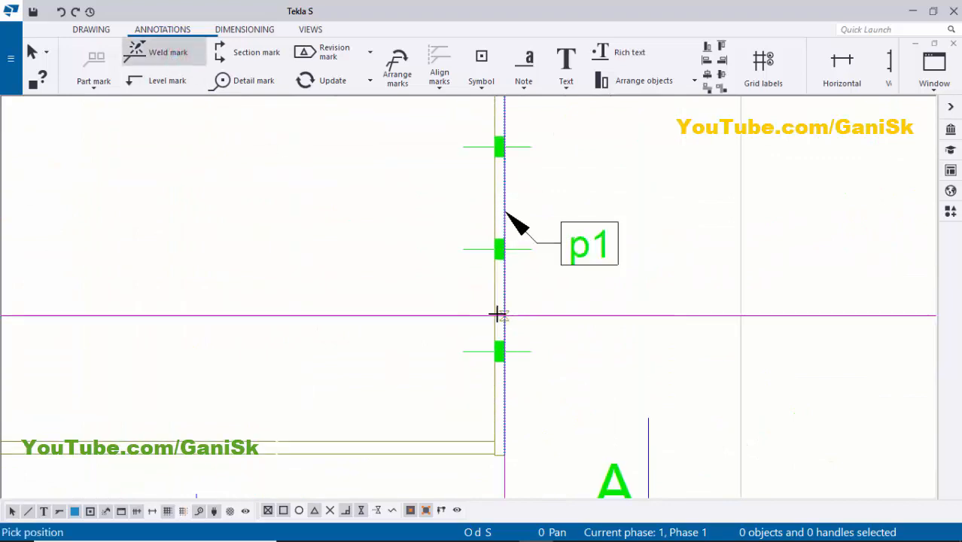
pyautogui.click(493, 293)
pyautogui.click(451, 332)
pyautogui.scroll(-3, 380, 316)
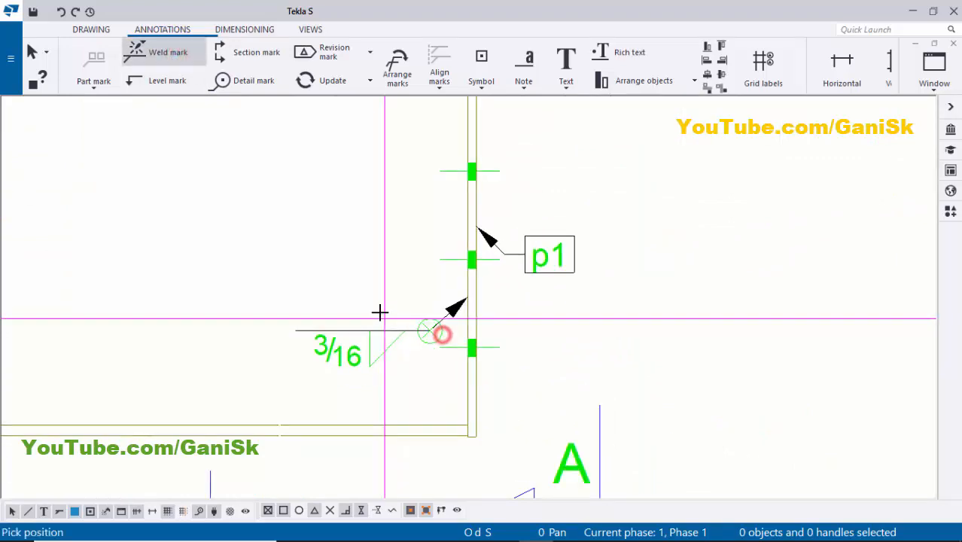
pyautogui.rightClick(378, 238)
pyautogui.click(397, 242)
# Place a 3/16 weld-all-around mark above the beam, pointing at the heel of the clip angle at 11'-3 9/16
pyautogui.scroll(-6, 384, 316)
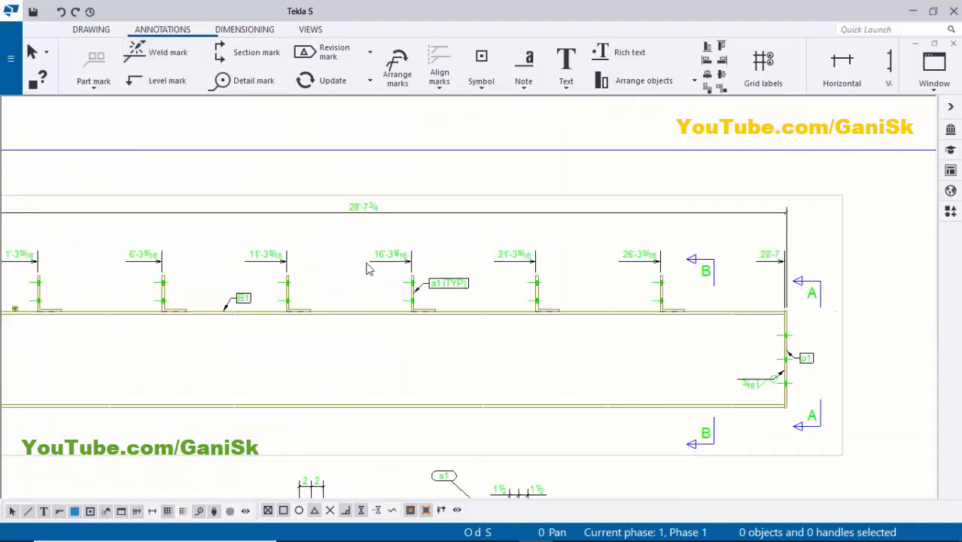
pyautogui.scroll(4, 399, 334)
pyautogui.scroll(-1, 403, 336)
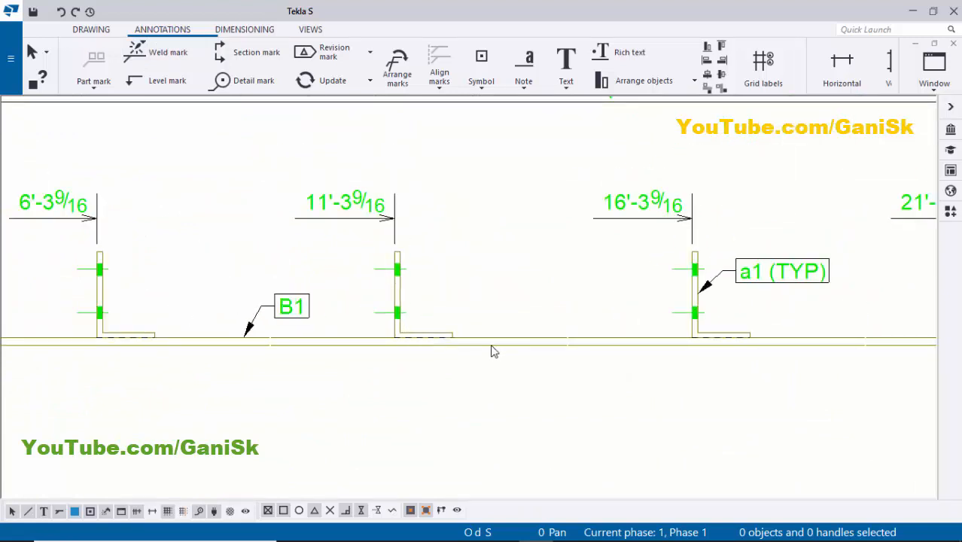
pyautogui.scroll(5, 393, 339)
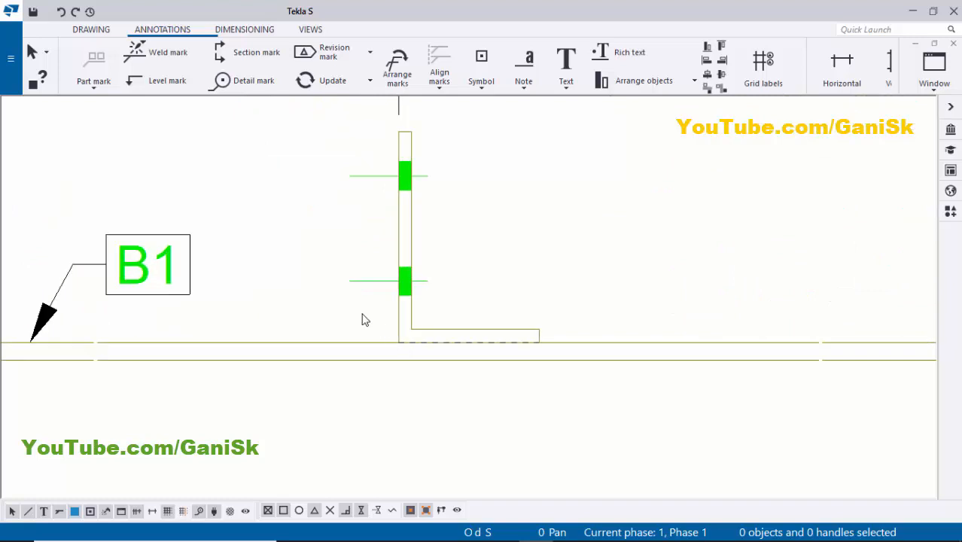
pyautogui.scroll(-5, 365, 318)
pyautogui.click(161, 49)
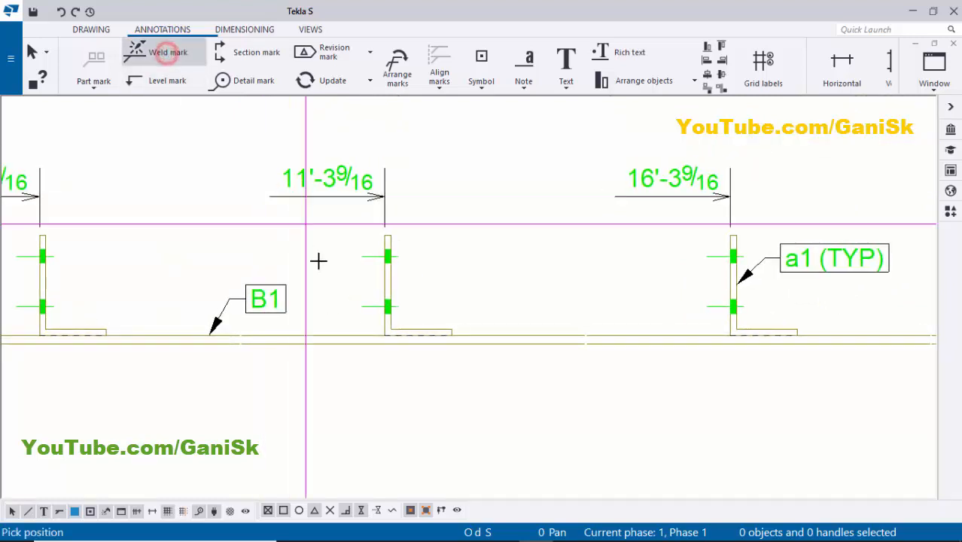
pyautogui.scroll(3, 382, 343)
pyautogui.click(390, 315)
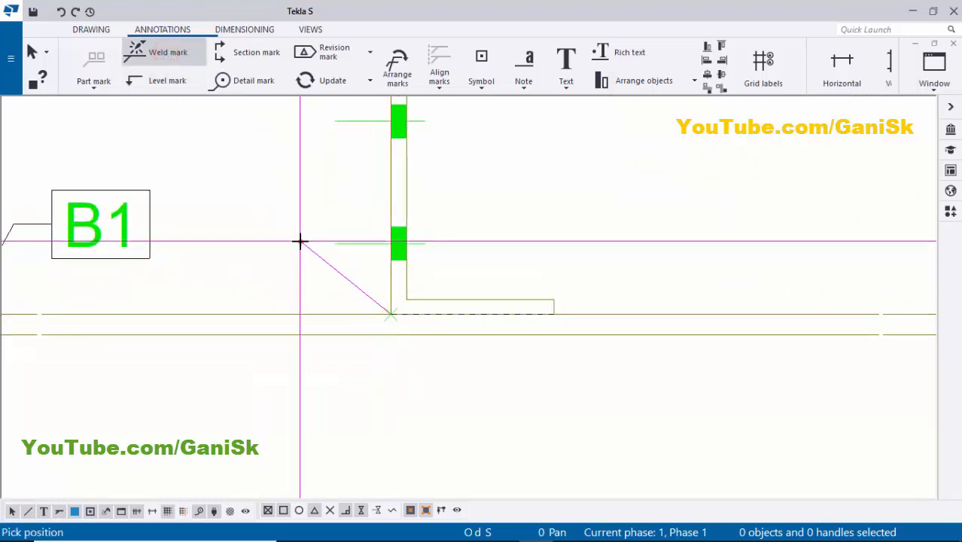
pyautogui.click(299, 241)
pyautogui.scroll(-2, 309, 258)
pyautogui.moveTo(310, 260); pyautogui.dragTo(358, 302, button='middle')
pyautogui.rightClick(316, 193)
pyautogui.click(346, 200)
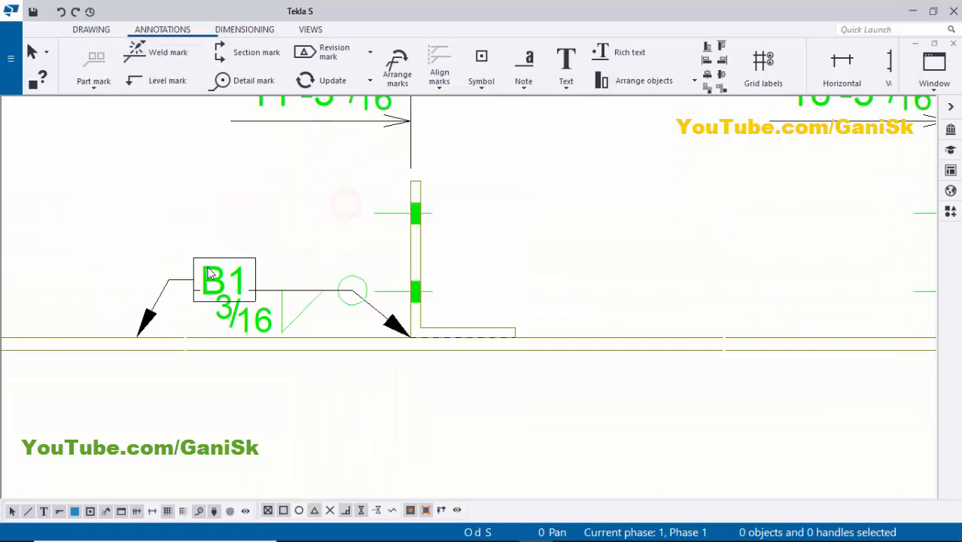
# Move the B1 part mark left along the beam's top flange, clear of the weld mark
pyautogui.click(213, 274)
pyautogui.moveTo(213, 274); pyautogui.dragTo(122, 272)
pyautogui.click(212, 231)
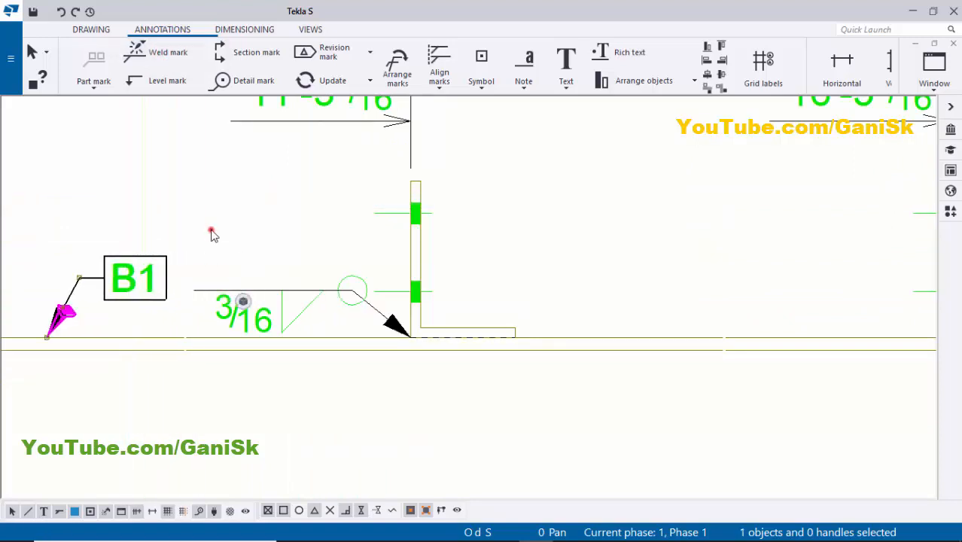
pyautogui.scroll(-2, 297, 295)
pyautogui.moveTo(298, 302); pyautogui.dragTo(379, 302, button='middle')
pyautogui.scroll(2, 380, 302)
pyautogui.scroll(1, 380, 302)
# Shift the clip angle's weld mark slightly to the right, closer to the angle, so its leader is shorter
pyautogui.click(408, 294)
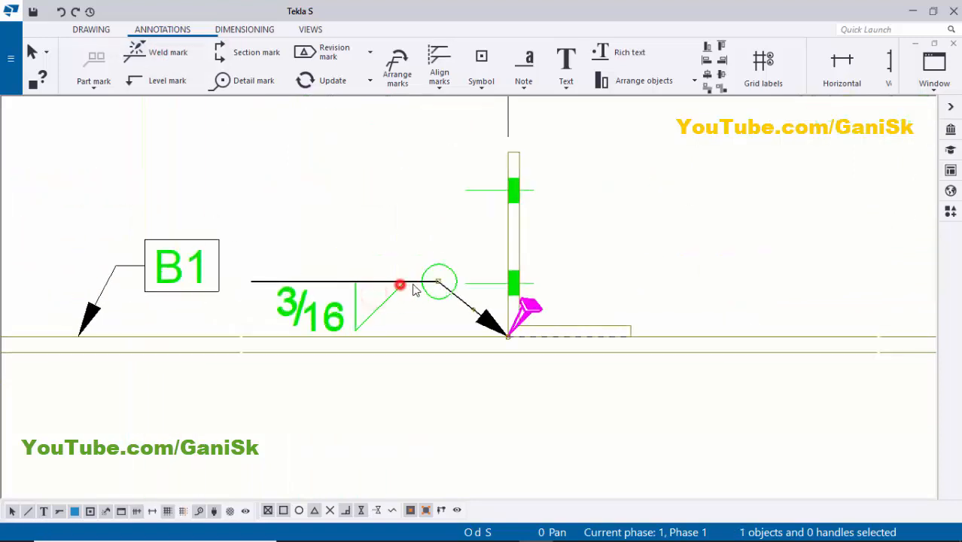
pyautogui.scroll(1, 402, 267)
pyautogui.click(419, 208)
pyautogui.scroll(-3, 397, 271)
pyautogui.moveTo(395, 291); pyautogui.dragTo(400, 308, button='middle')
pyautogui.scroll(3, 401, 311)
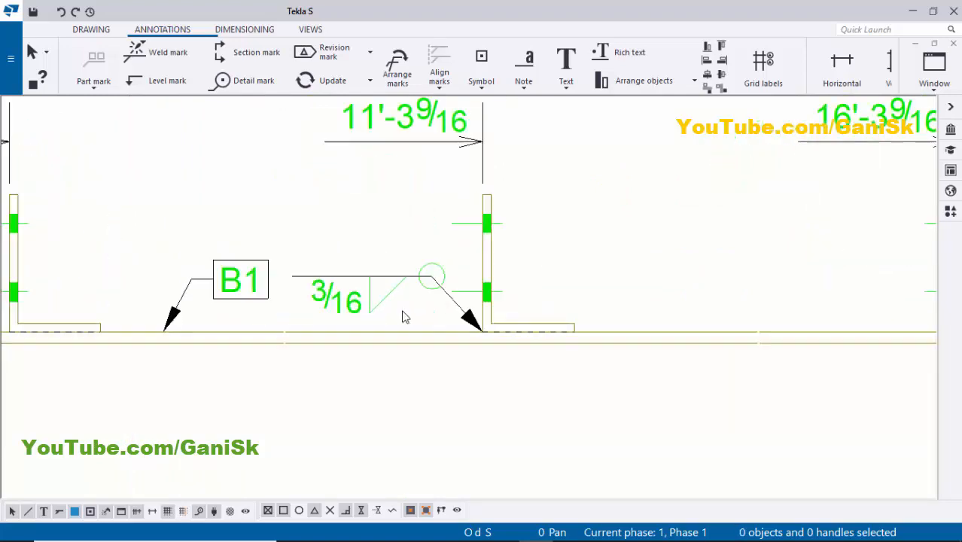
pyautogui.scroll(-1, 470, 314)
pyautogui.moveTo(464, 288); pyautogui.dragTo(409, 306, button='middle')
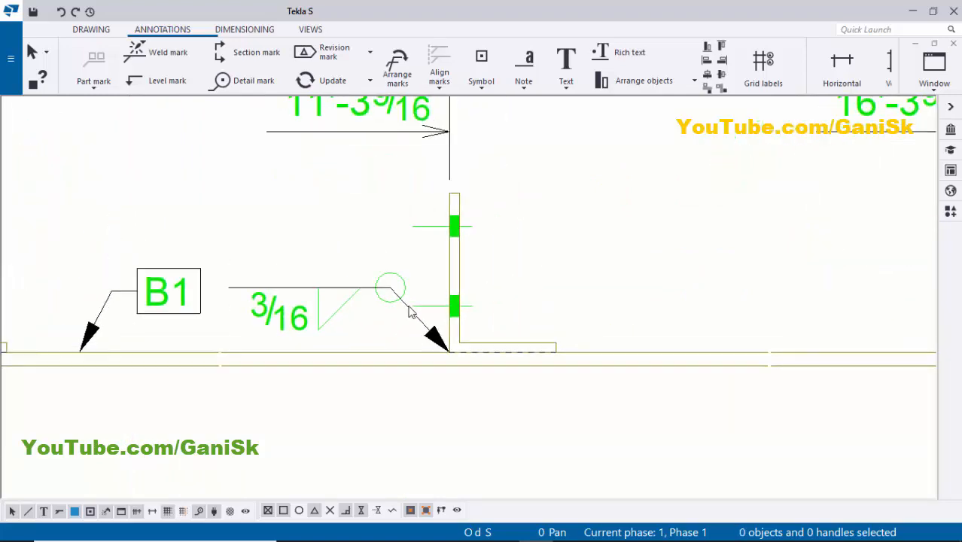
# Change the clip angle's weld mark from the weld-all-around symbol to the plain edge symbol
pyautogui.doubleClick(345, 304)
pyautogui.click(188, 396)
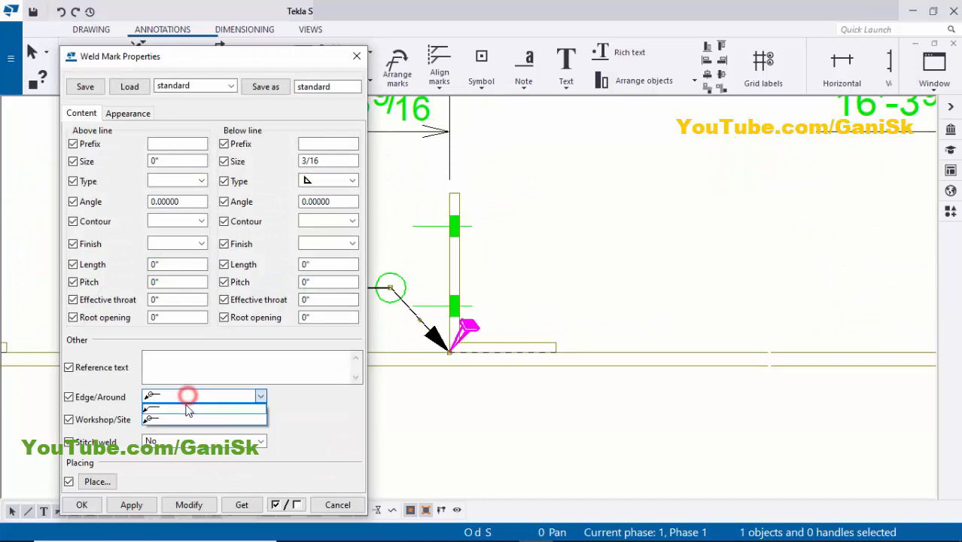
pyautogui.click(186, 407)
pyautogui.scroll(-3, 466, 420)
pyautogui.moveTo(471, 408)
pyautogui.mouseDown(button='middle')
pyautogui.moveTo(660, 390)
pyautogui.moveTo(655, 358)
pyautogui.mouseUp(button='middle')
pyautogui.scroll(3, 629, 354)
pyautogui.scroll(3, 652, 358)
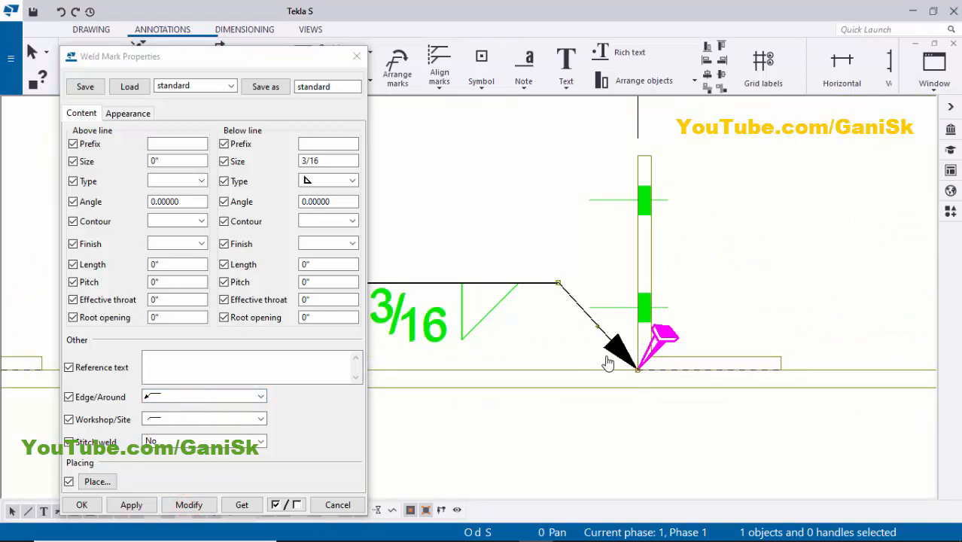
pyautogui.moveTo(608, 363); pyautogui.dragTo(654, 350, button='middle')
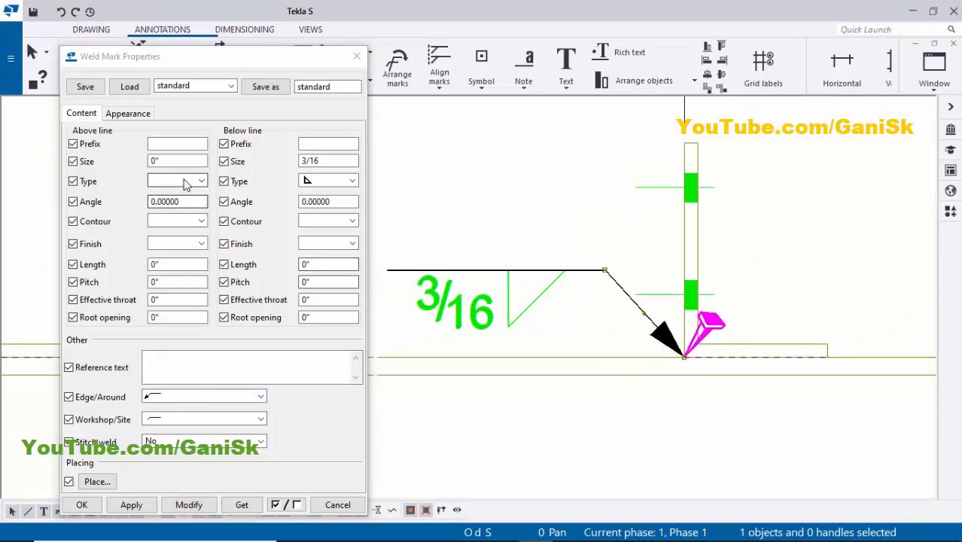
# Add a fillet weld of size 3/16 above the line of the clip angle's weld mark
pyautogui.click(184, 182)
pyautogui.click(179, 211)
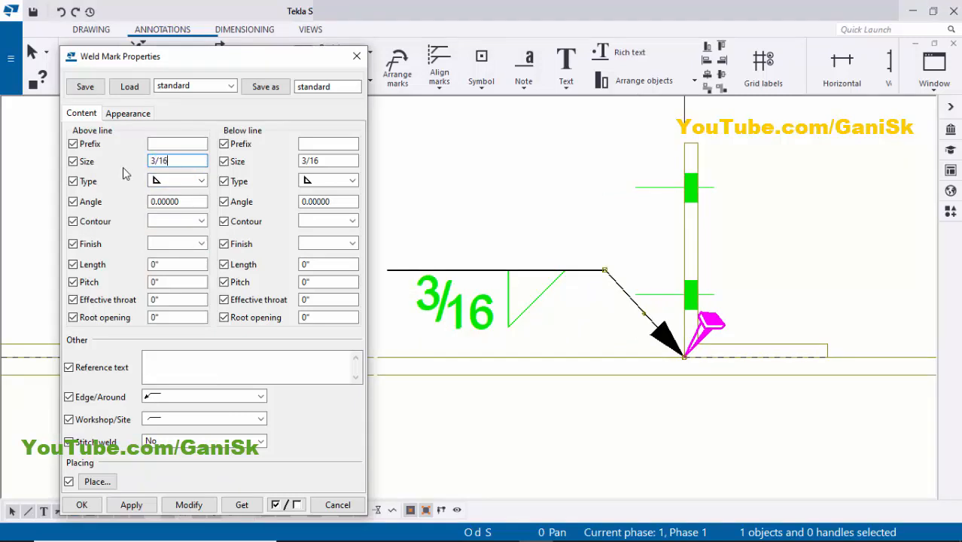
pyautogui.click(169, 508)
pyautogui.click(81, 504)
pyautogui.scroll(-5, 484, 265)
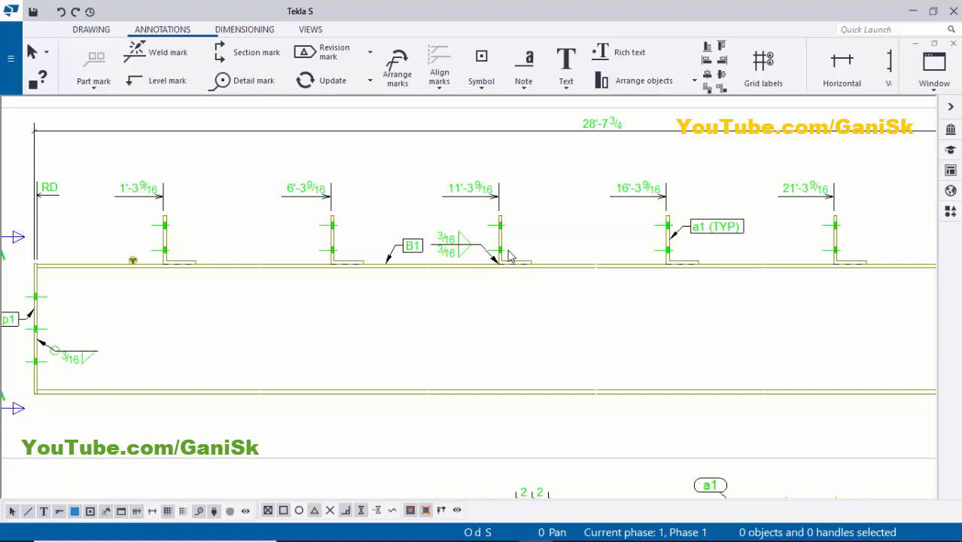
# Add the reference text TYP to the clip angle's double-sided weld mark
pyautogui.scroll(3, 508, 256)
pyautogui.scroll(-2, 382, 246)
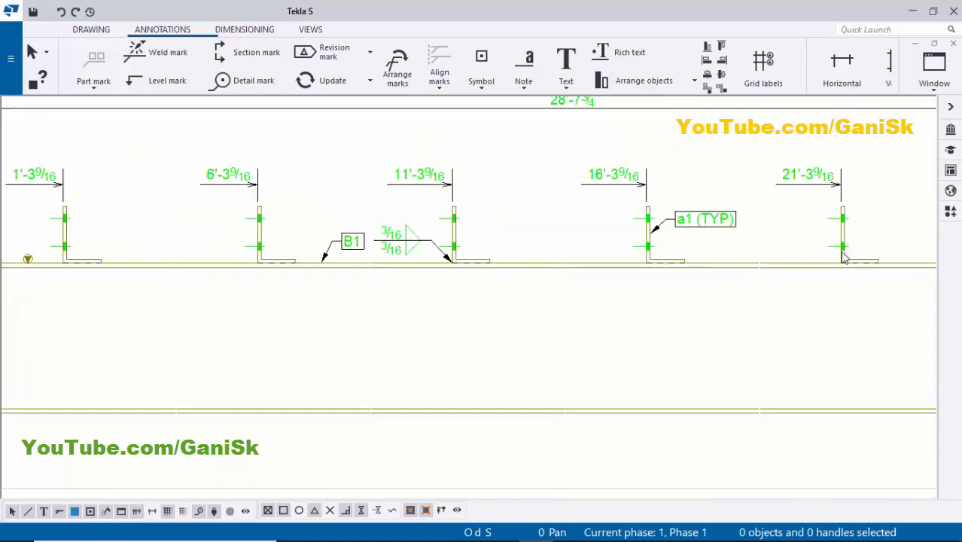
pyautogui.scroll(5, 398, 242)
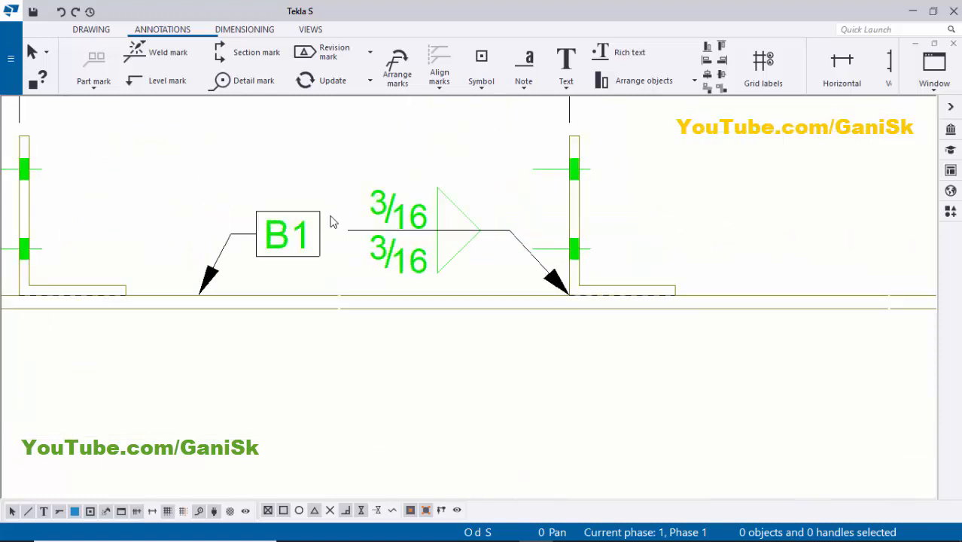
pyautogui.doubleClick(412, 235)
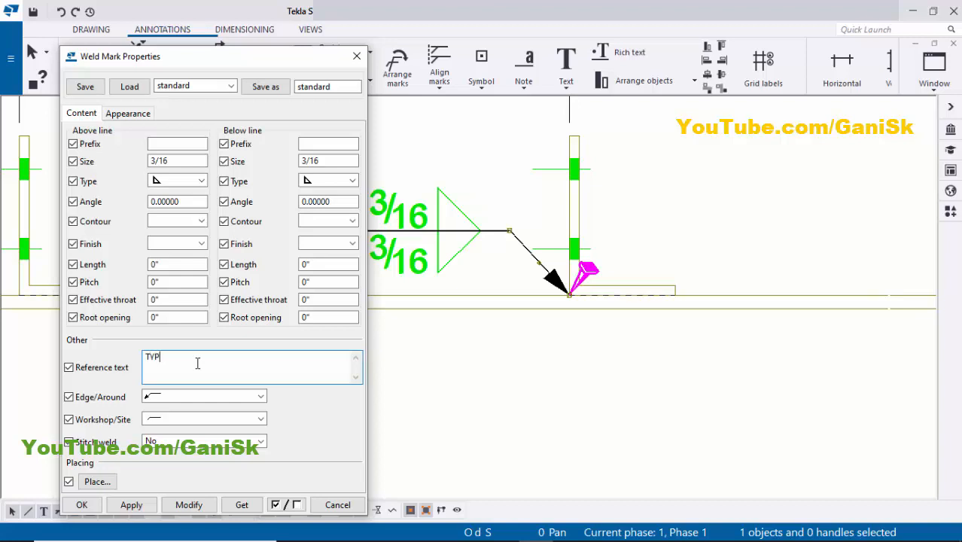
pyautogui.click(131, 505)
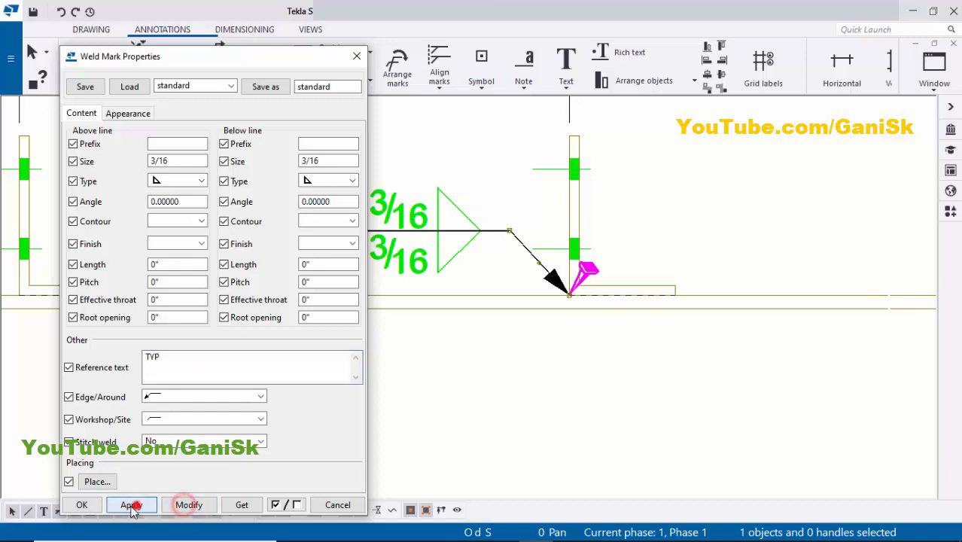
pyautogui.click(343, 408)
pyautogui.scroll(-2, 268, 297)
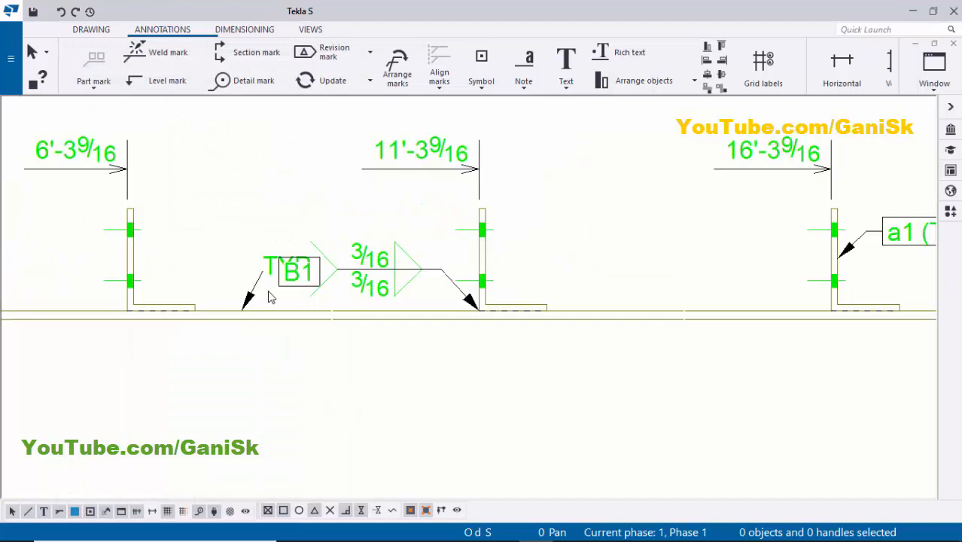
# Move the B1 part mark left between the first two clip angles, clear of the TYP weld tail
pyautogui.scroll(-2, 365, 284)
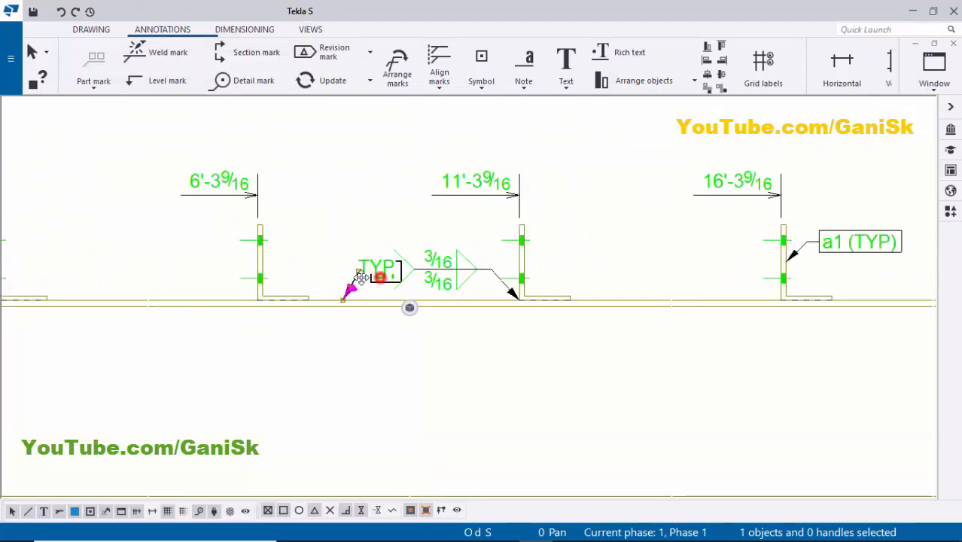
pyautogui.moveTo(362, 277); pyautogui.dragTo(146, 277)
pyautogui.click(135, 360)
pyautogui.scroll(4, 132, 265)
pyautogui.click(146, 264)
pyautogui.click(211, 240)
pyautogui.scroll(-4, 276, 278)
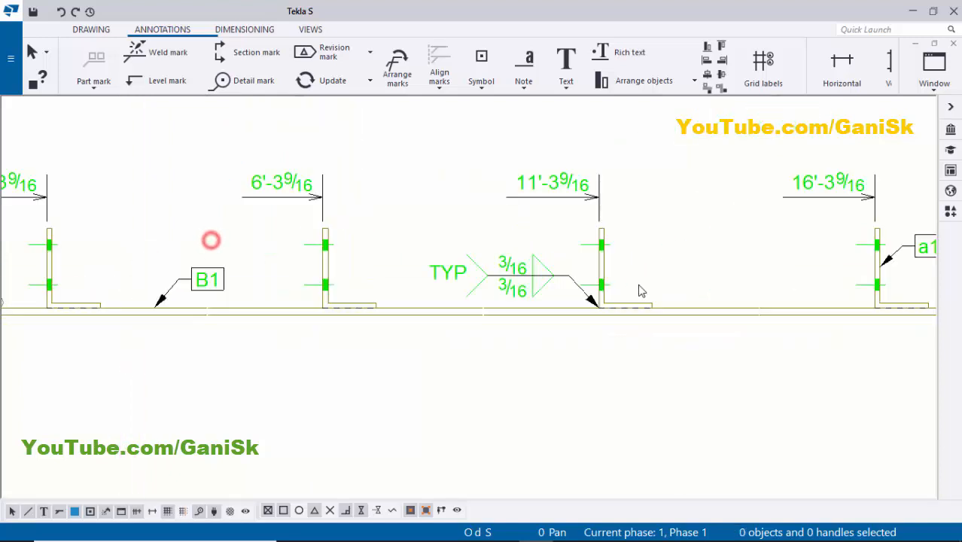
# Review the marks and dimensions along the beam's front view and in the section views below it
pyautogui.moveTo(640, 291); pyautogui.dragTo(528, 289, button='middle')
pyautogui.scroll(3, 472, 273)
pyautogui.scroll(-4, 300, 277)
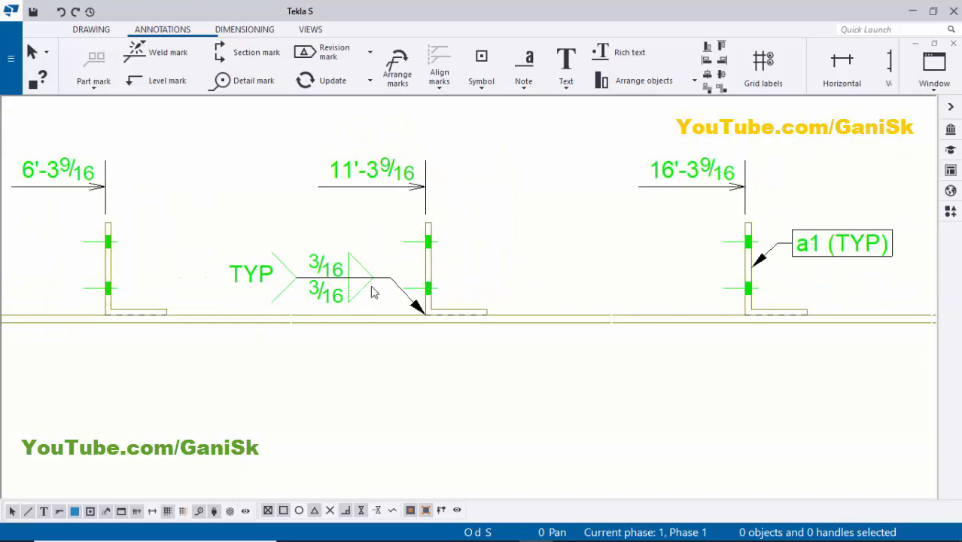
pyautogui.scroll(-4, 349, 332)
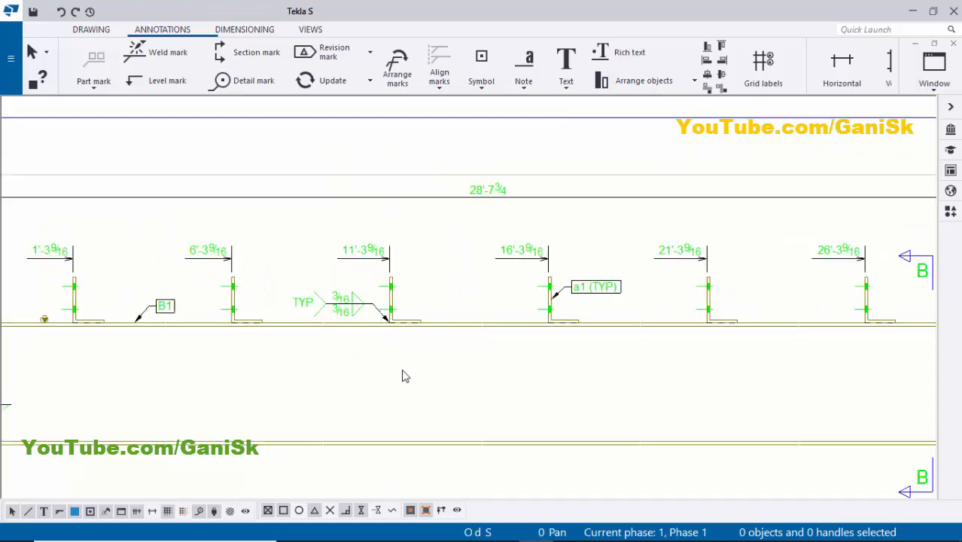
pyautogui.scroll(-2, 404, 375)
pyautogui.scroll(5, 343, 328)
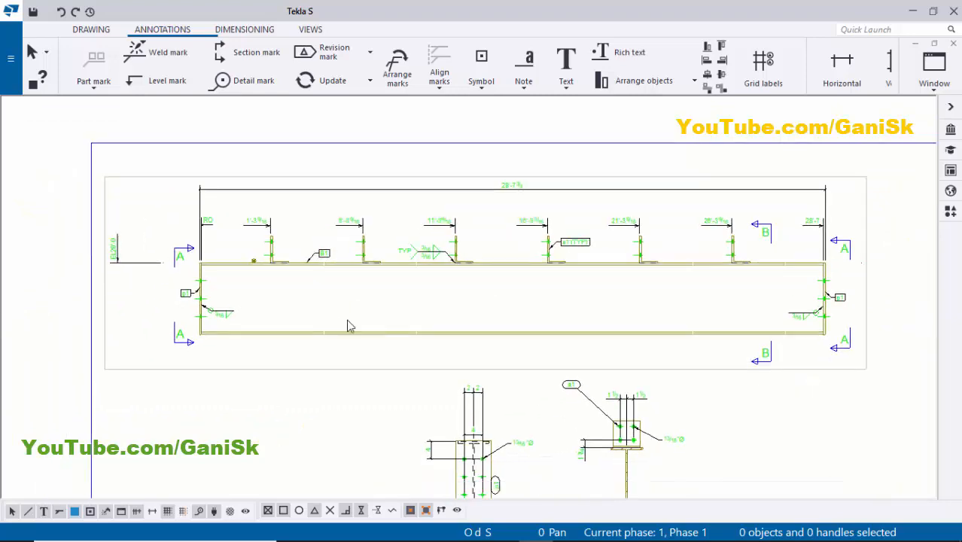
pyautogui.scroll(-3, 345, 356)
pyautogui.scroll(2, 347, 354)
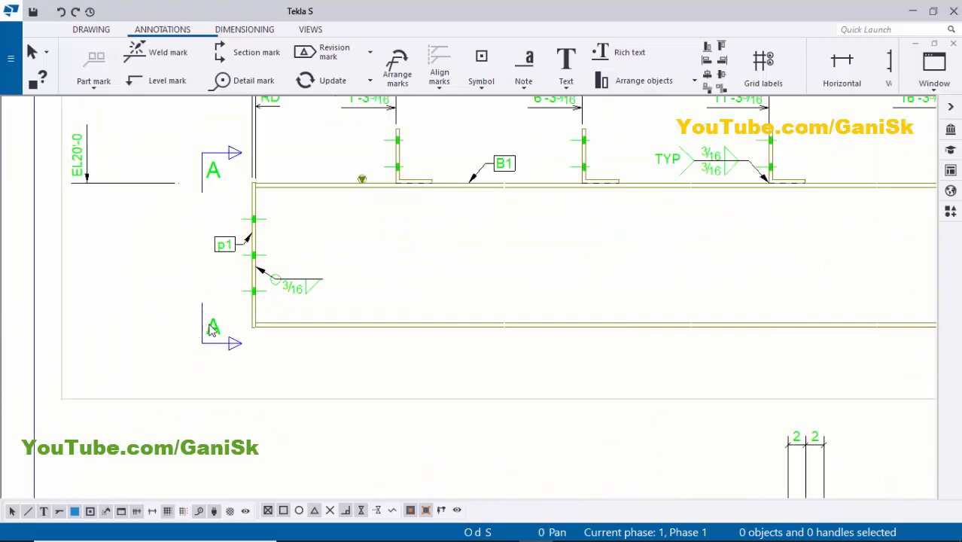
pyautogui.scroll(-2, 347, 318)
pyautogui.scroll(1, 401, 430)
pyautogui.scroll(3, 451, 414)
pyautogui.scroll(-3, 489, 376)
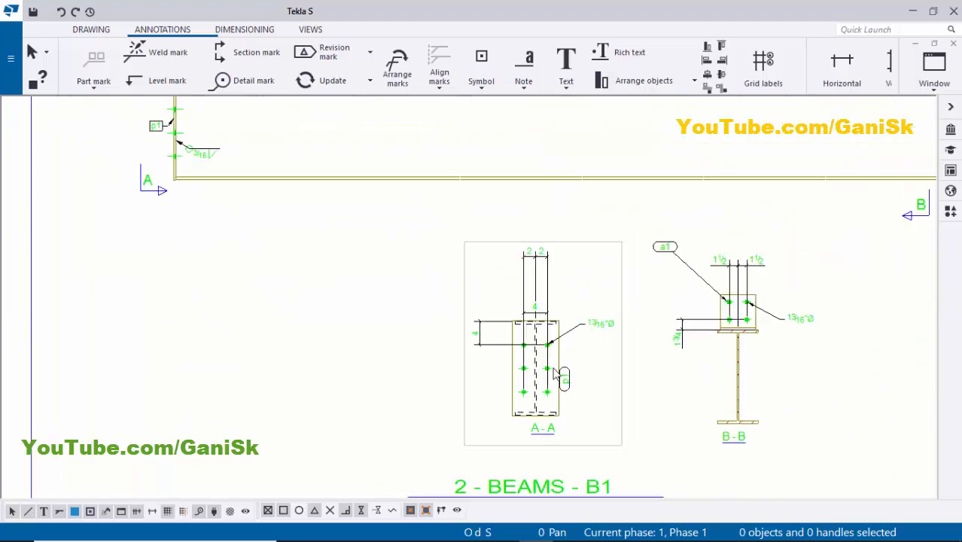
# Delete the horizontal 2, 2 and 4 dimensions and the vertical 4 dimension from section A-A
pyautogui.scroll(3, 444, 301)
pyautogui.scroll(2, 452, 302)
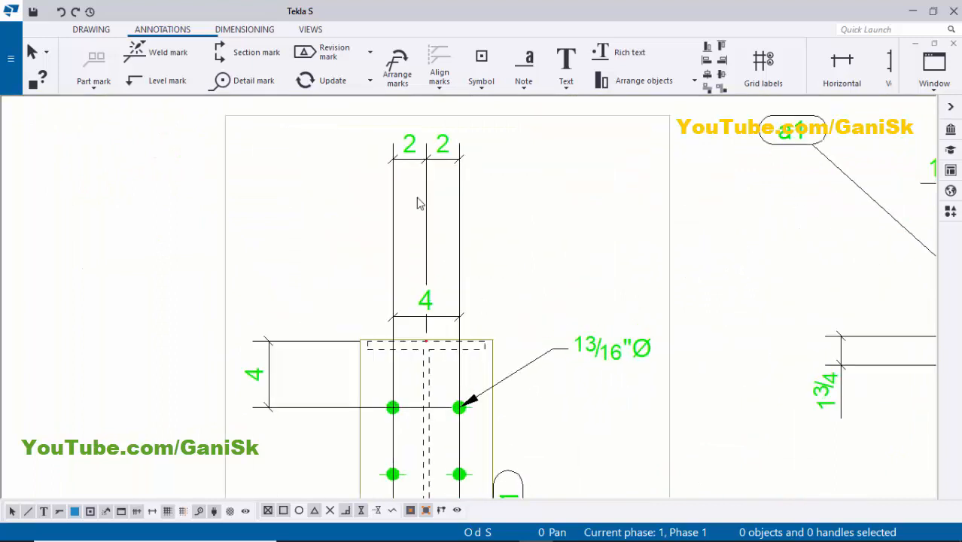
pyautogui.moveTo(370, 249); pyautogui.dragTo(370, 248)
pyautogui.press('Delete')
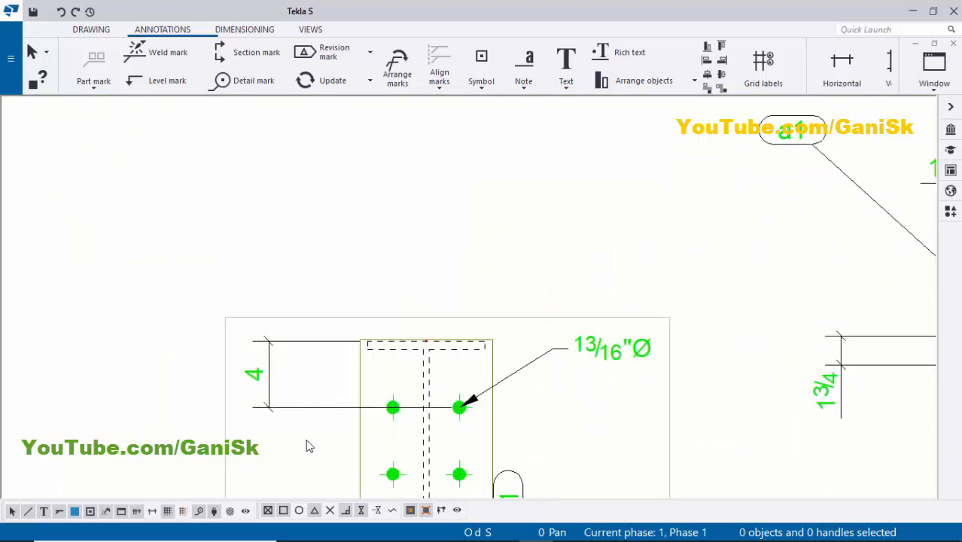
pyautogui.moveTo(286, 387); pyautogui.dragTo(286, 387)
pyautogui.press('Delete')
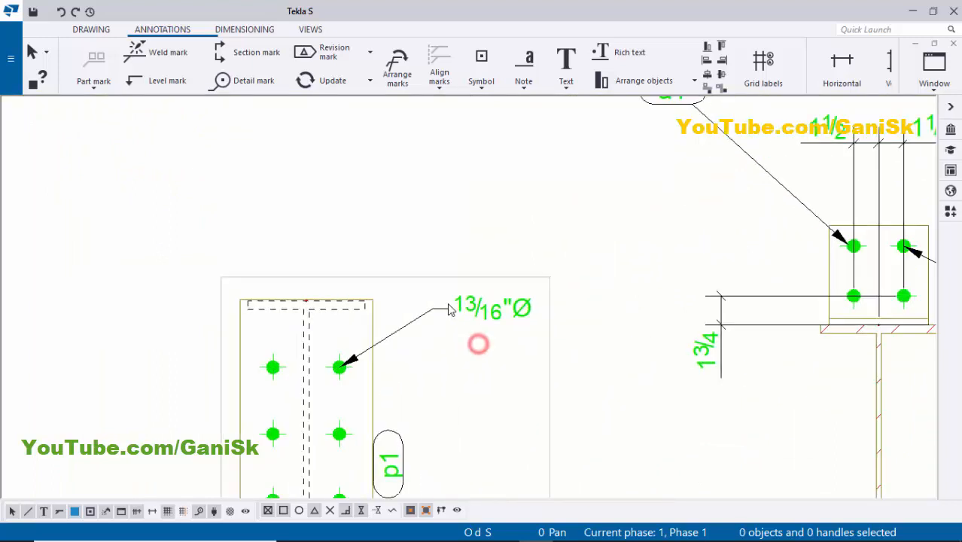
# Delete the 13/16"Ø hole mark and the rounded p1 part mark from section A-A
pyautogui.moveTo(450, 309); pyautogui.dragTo(445, 305)
pyautogui.press('Delete')
pyautogui.moveTo(422, 322); pyautogui.dragTo(393, 232, button='middle')
pyautogui.scroll(2, 383, 380)
pyautogui.scroll(-6, 369, 361)
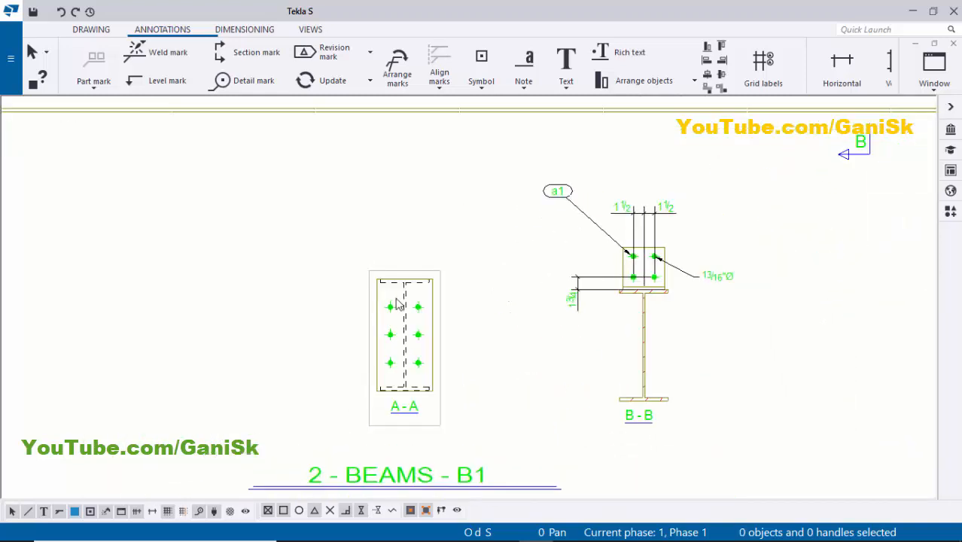
# Add a part mark to the end plate in section A-A using the applied mark properties, and position it left of the plate
pyautogui.scroll(4, 375, 322)
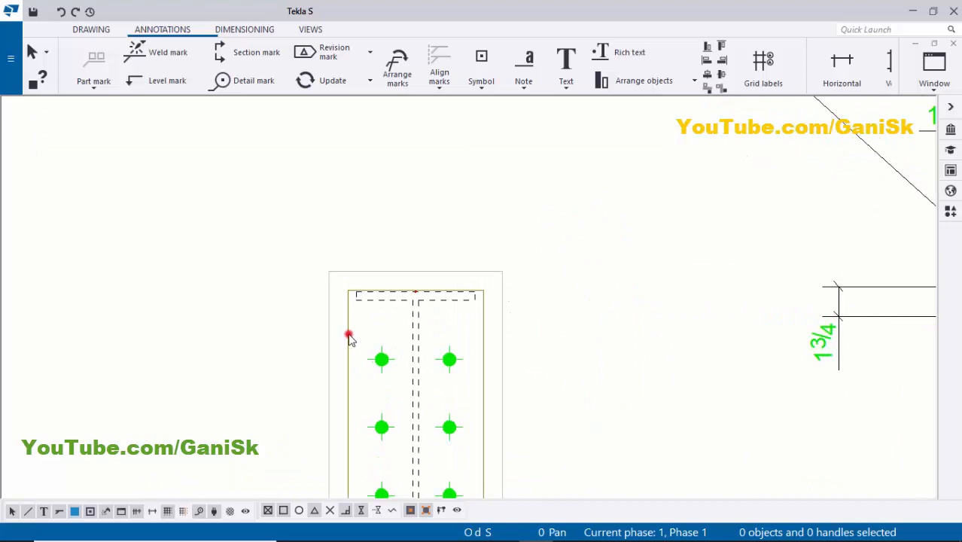
pyautogui.click(348, 337)
pyautogui.rightClick(348, 335)
pyautogui.moveTo(512, 190)
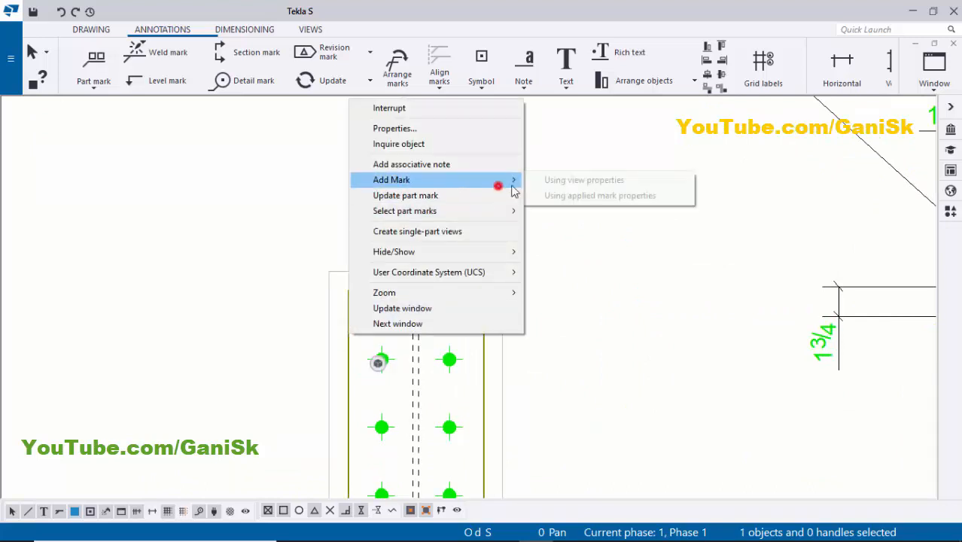
pyautogui.click(572, 196)
pyautogui.scroll(-3, 559, 196)
pyautogui.scroll(4, 384, 282)
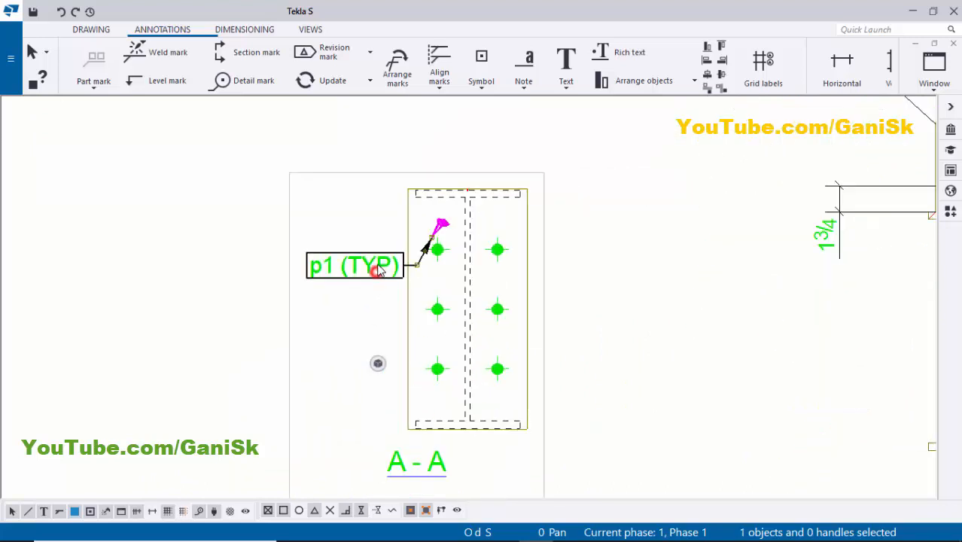
pyautogui.moveTo(378, 271); pyautogui.dragTo(356, 299)
pyautogui.click(327, 340)
pyautogui.scroll(2, 334, 312)
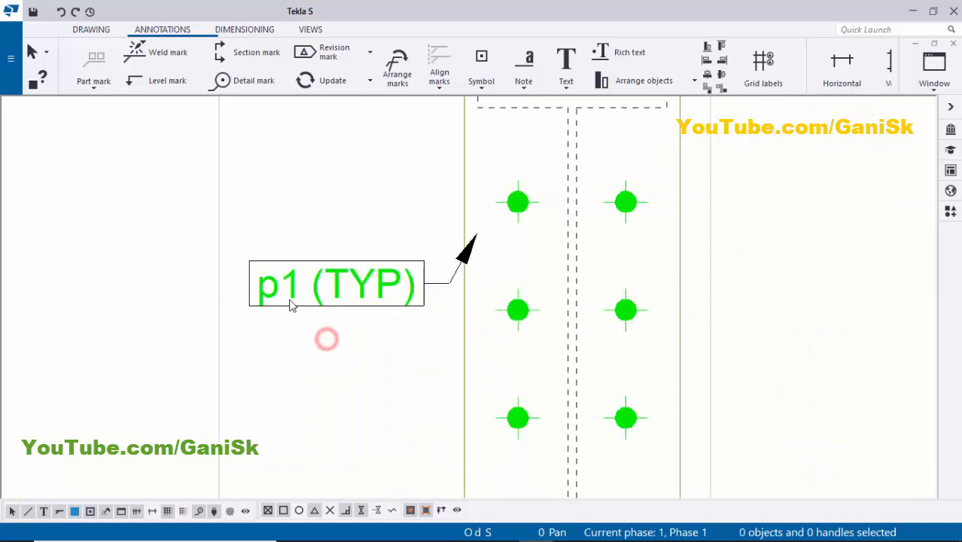
# Remove the (TYP) text from the end plate's part mark in section A-A and move the mark closer to the plate
pyautogui.doubleClick(355, 291)
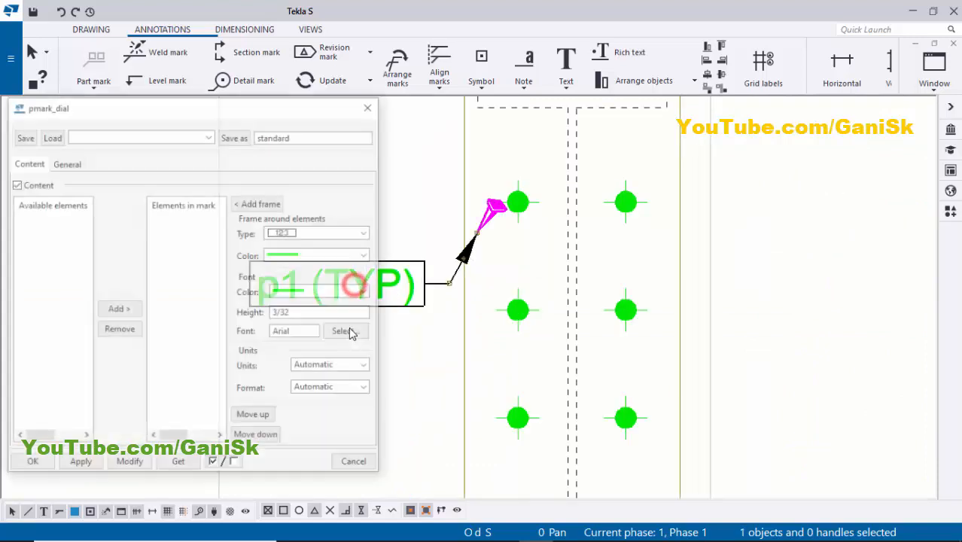
pyautogui.click(162, 234)
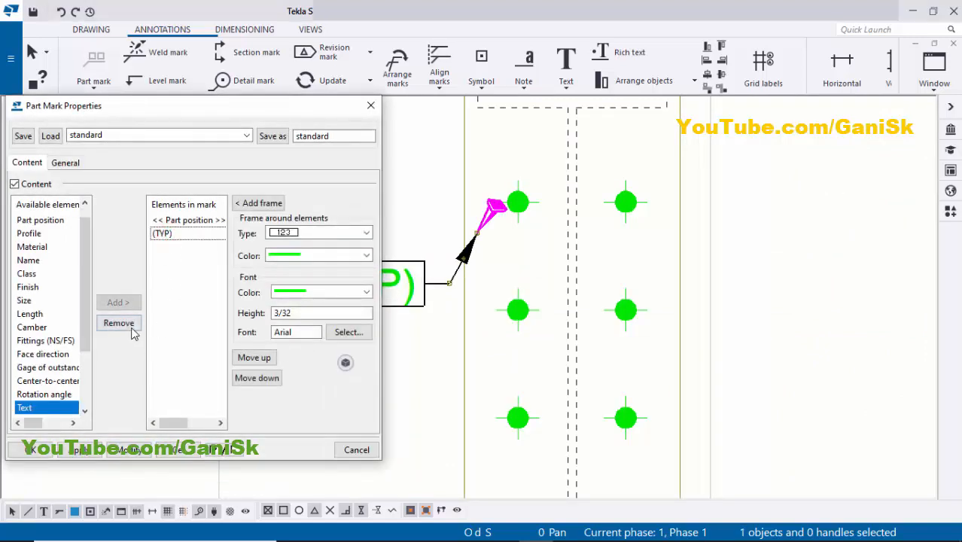
pyautogui.click(126, 324)
pyautogui.click(121, 450)
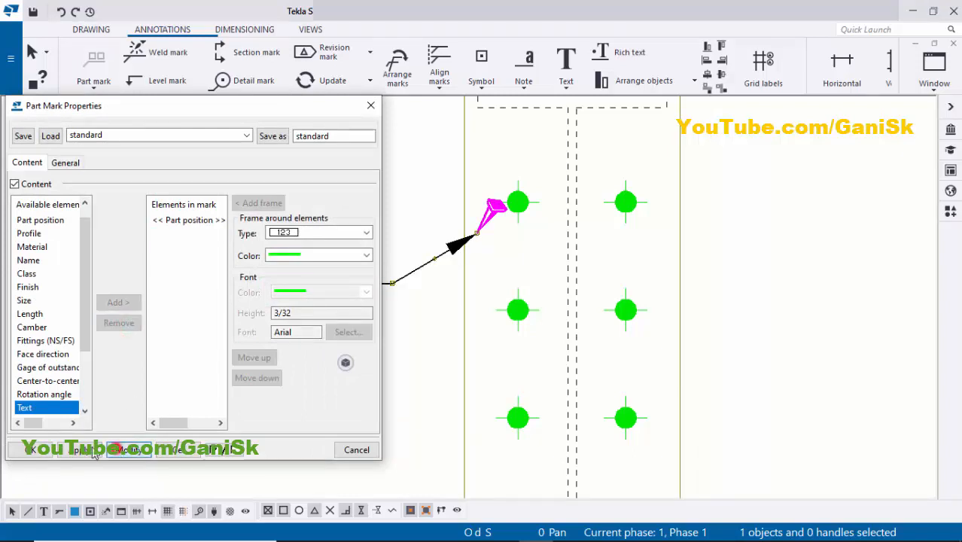
pyautogui.click(32, 451)
pyautogui.click(252, 391)
pyautogui.click(327, 301)
pyautogui.moveTo(334, 290); pyautogui.dragTo(387, 286)
# Add a part mark to the beam shown dashed behind the end plate in section A-A
pyautogui.scroll(-3, 398, 352)
pyautogui.scroll(5, 410, 328)
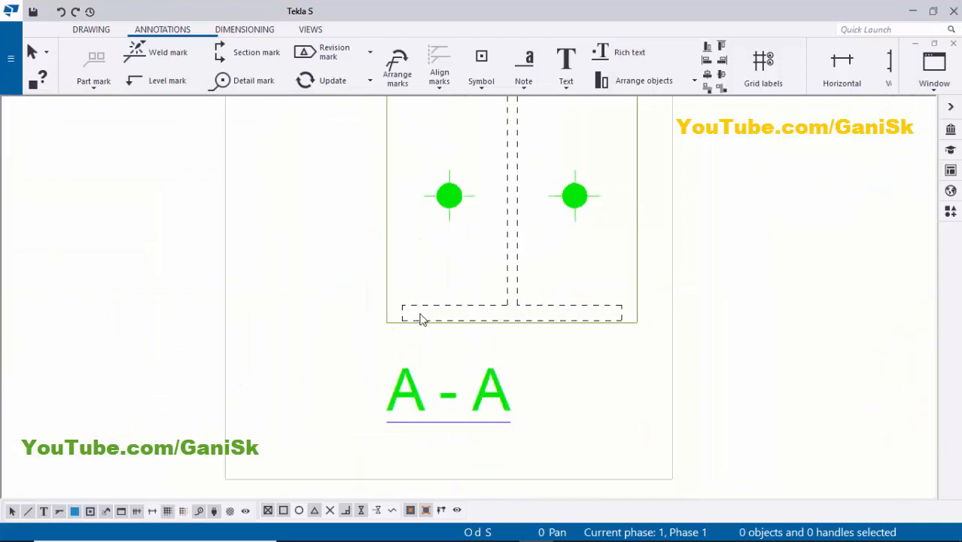
pyautogui.scroll(1, 421, 318)
pyautogui.click(420, 304)
pyautogui.rightClick(419, 305)
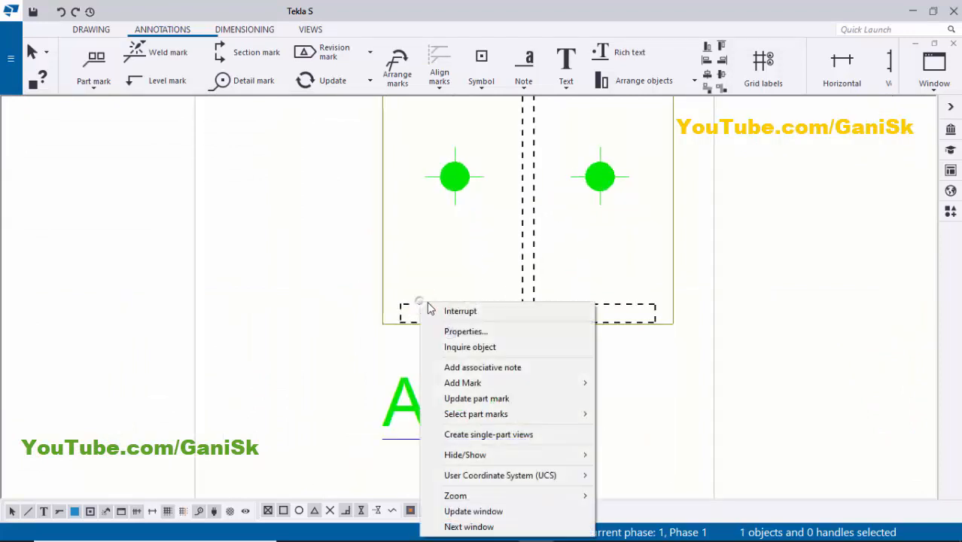
pyautogui.click(461, 381)
pyautogui.click(658, 398)
pyautogui.scroll(-2, 660, 395)
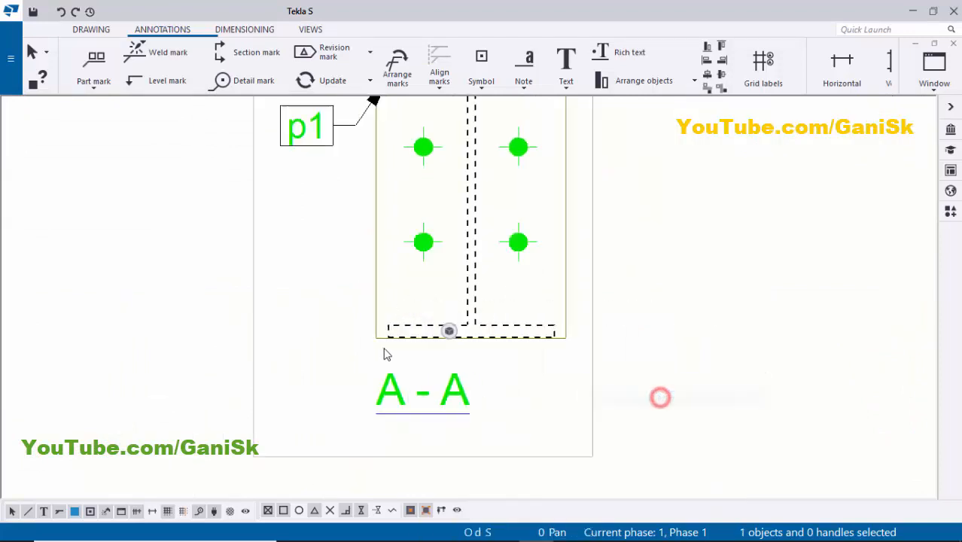
# Move the B1 part mark to the lower left of section A-A, pointing at the beam's bottom flange
pyautogui.scroll(-4, 403, 279)
pyautogui.moveTo(406, 294); pyautogui.dragTo(406, 323, button='middle')
pyautogui.scroll(2, 447, 197)
pyautogui.click(456, 182)
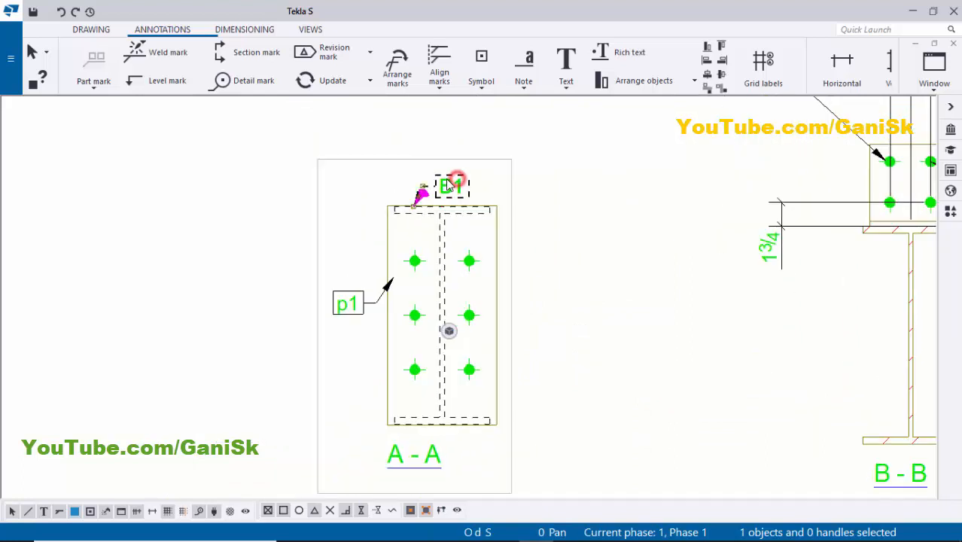
pyautogui.moveTo(446, 179); pyautogui.dragTo(345, 441)
pyautogui.scroll(3, 347, 429)
pyautogui.click(374, 387)
# Move the p1 part mark down the left side of the end plate to just above the B1 mark
pyautogui.scroll(-2, 368, 348)
pyautogui.moveTo(368, 347); pyautogui.dragTo(368, 325, button='middle')
pyautogui.moveTo(372, 260); pyautogui.dragTo(344, 348)
pyautogui.click(342, 305)
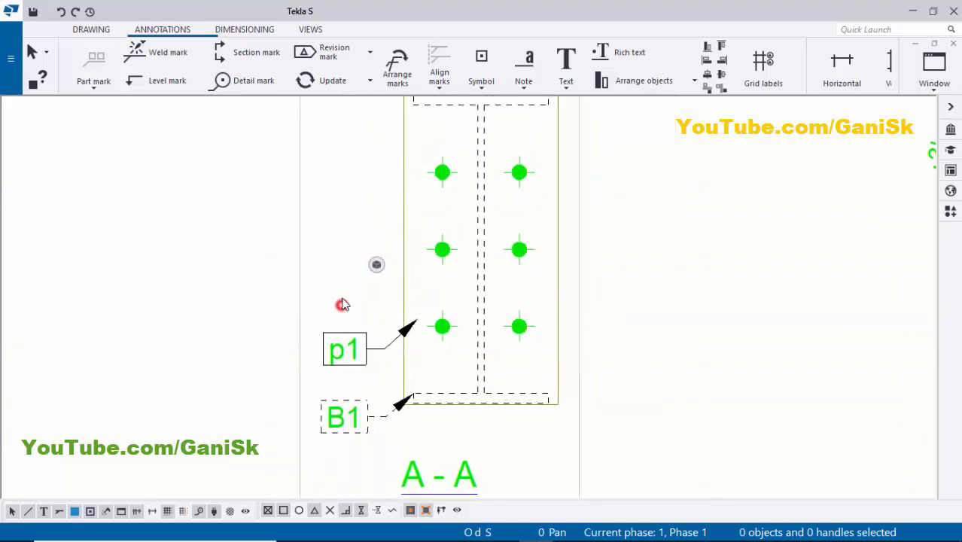
# Examine how the beam's top flange sits against the end plate's upper edge in section A-A
pyautogui.scroll(-2, 370, 287)
pyautogui.moveTo(531, 261); pyautogui.dragTo(454, 331, button='middle')
pyautogui.scroll(3, 377, 263)
pyautogui.moveTo(290, 257); pyautogui.dragTo(427, 251, button='middle')
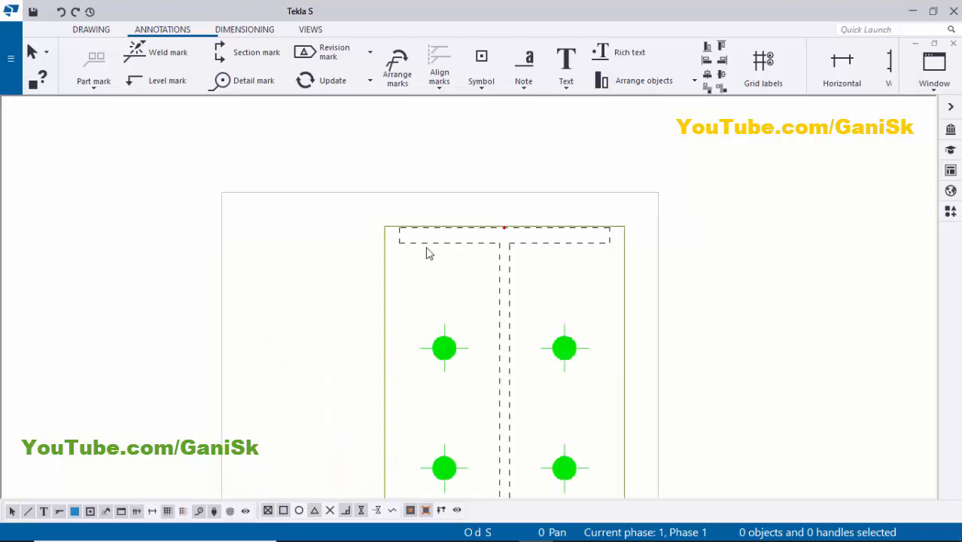
pyautogui.click(390, 251)
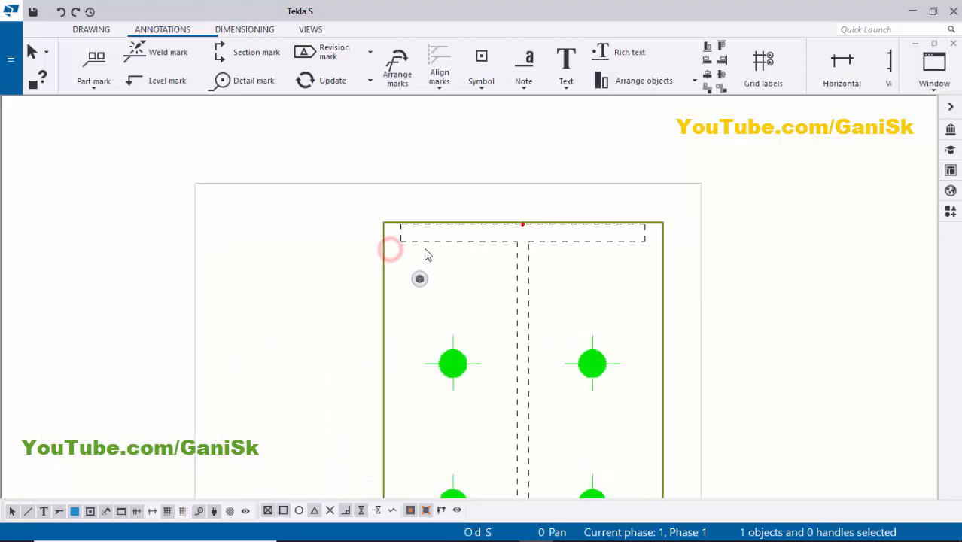
pyautogui.click(431, 242)
pyautogui.click(357, 241)
pyautogui.scroll(-2, 324, 246)
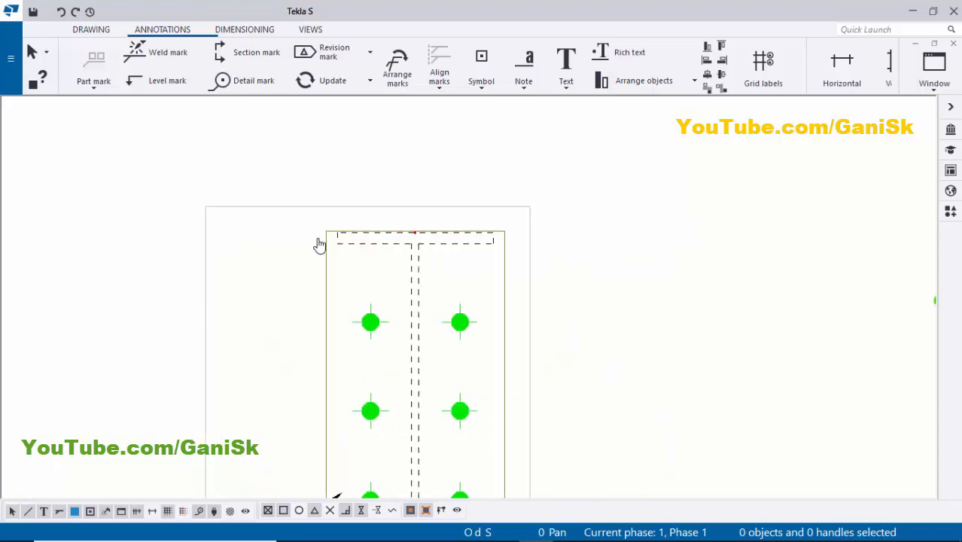
# Add a horizontal dimension above section A-A from the plate's left edge through the beam's centre point to its right edge
pyautogui.click(253, 31)
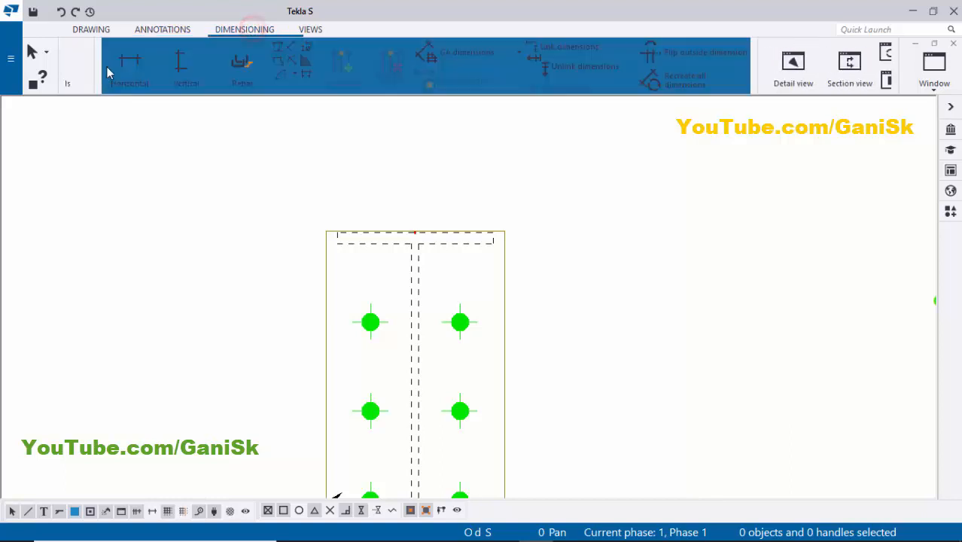
pyautogui.click(94, 64)
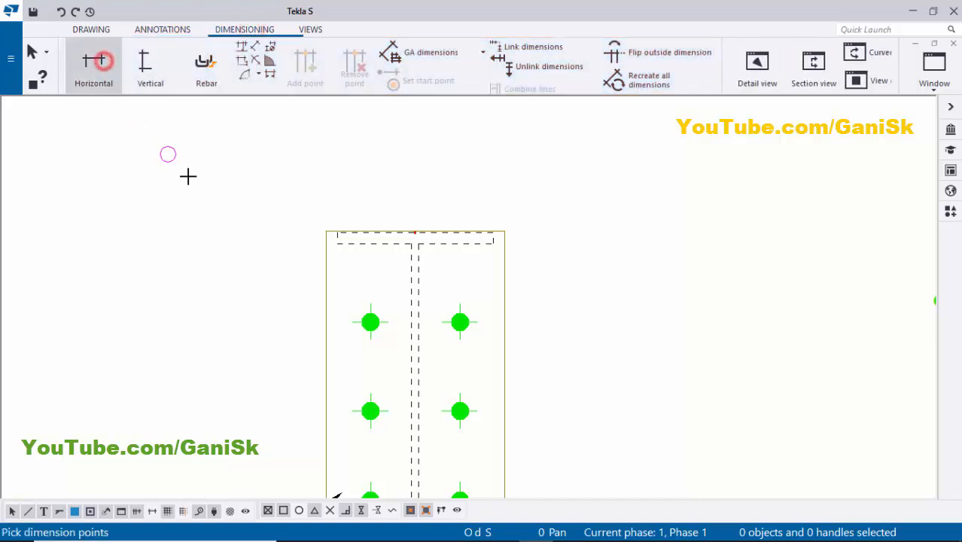
pyautogui.click(325, 231)
pyautogui.scroll(3, 404, 239)
pyautogui.click(422, 225)
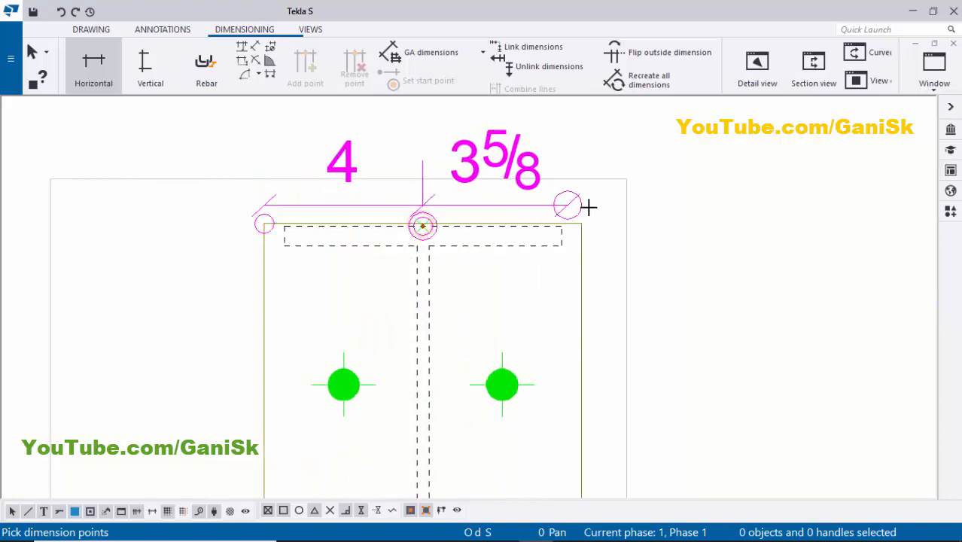
pyautogui.click(581, 224)
pyautogui.middleClick(581, 223)
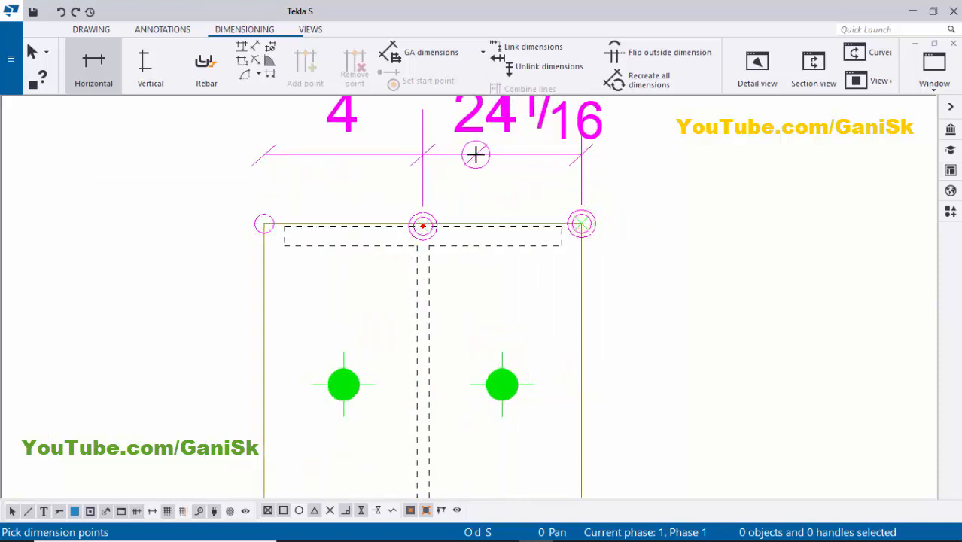
pyautogui.click(473, 155)
pyautogui.scroll(-3, 444, 188)
pyautogui.scroll(1, 385, 206)
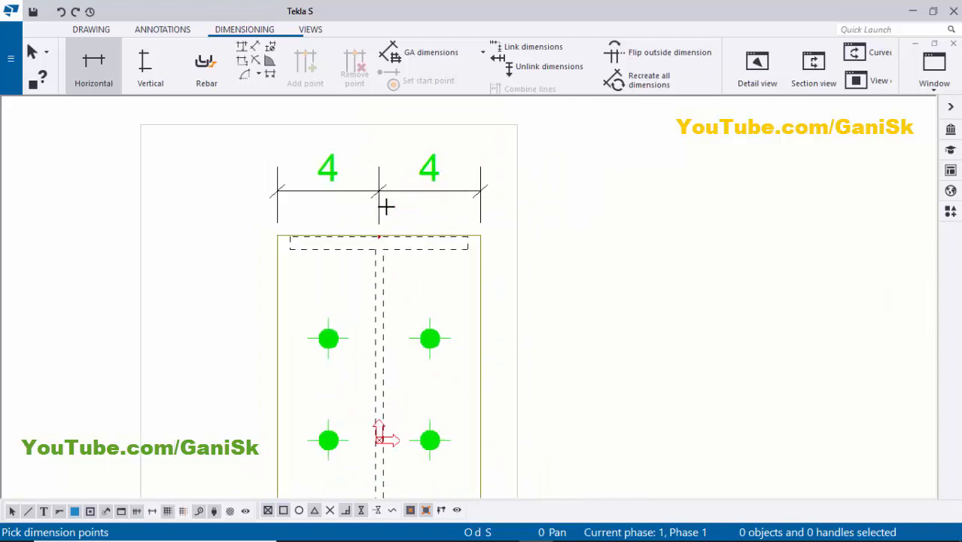
pyautogui.press('Escape')
# Inspect the attachment points of the horizontal dimension on the plate corners and the beam centre in section A-A
pyautogui.scroll(2, 352, 226)
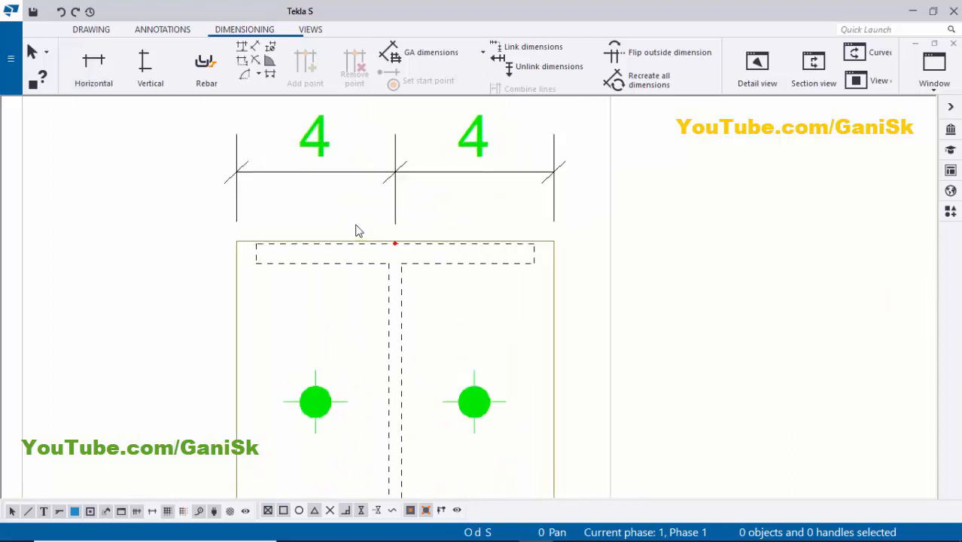
pyautogui.moveTo(427, 200); pyautogui.dragTo(353, 185)
pyautogui.moveTo(307, 217); pyautogui.dragTo(294, 208, button='middle')
pyautogui.scroll(5, 221, 235)
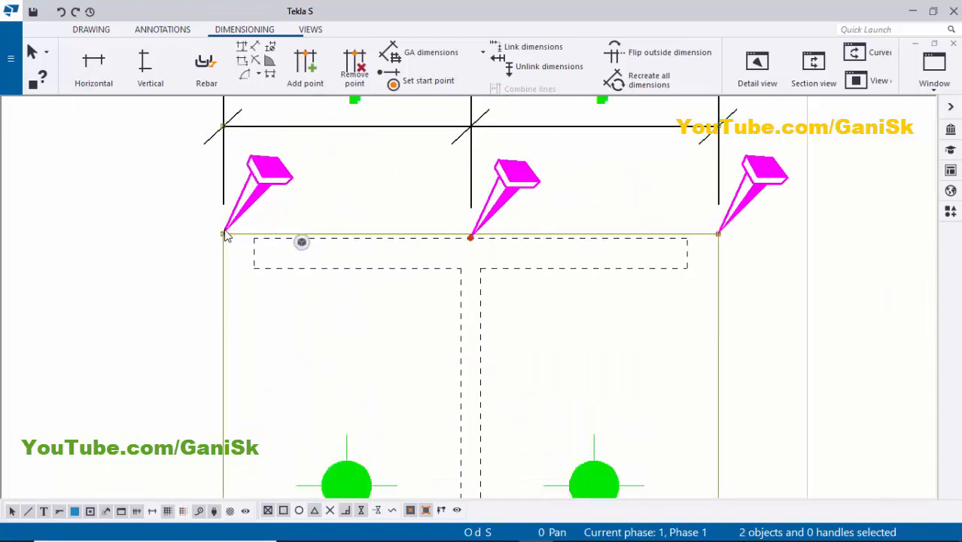
pyautogui.scroll(-2, 452, 225)
pyautogui.scroll(4, 517, 243)
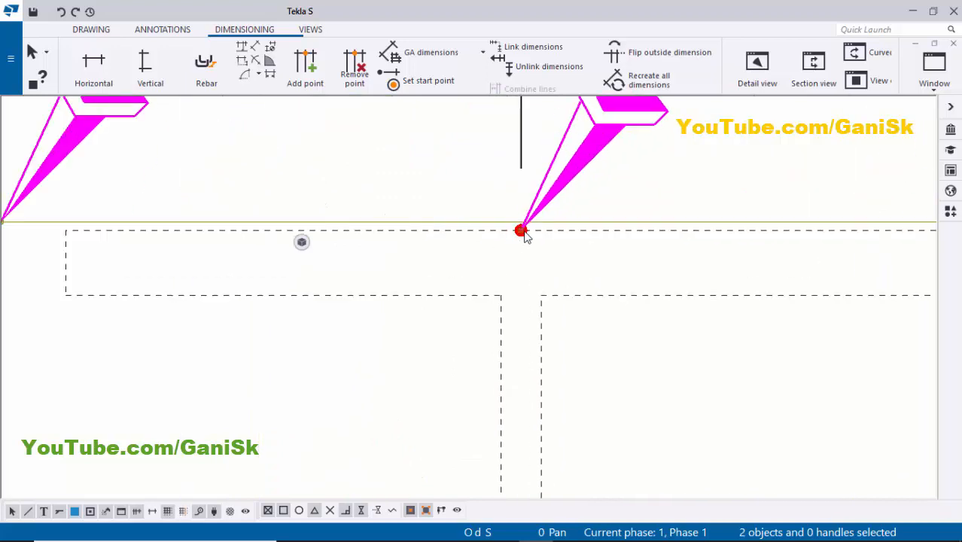
pyautogui.click(521, 230)
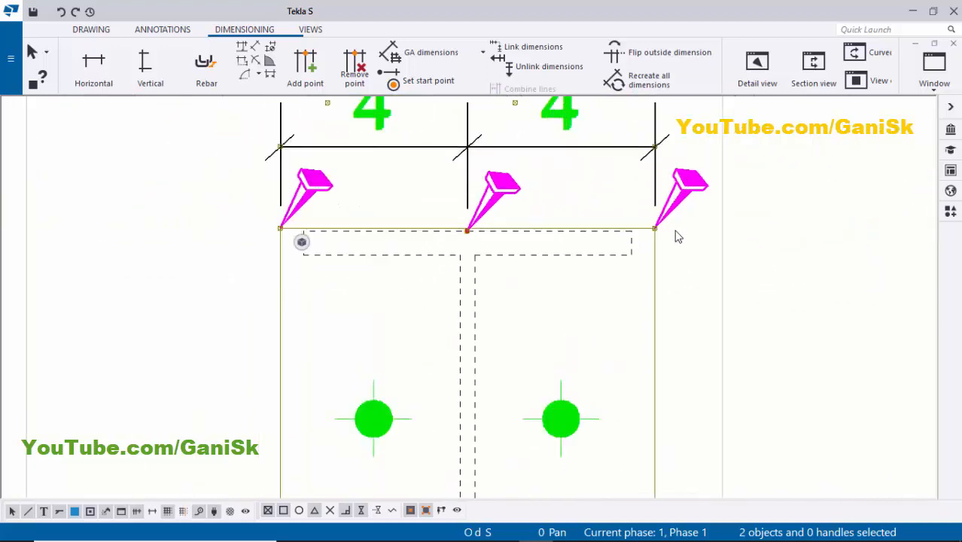
pyautogui.scroll(-3, 666, 237)
pyautogui.press('Escape')
pyautogui.scroll(2, 551, 260)
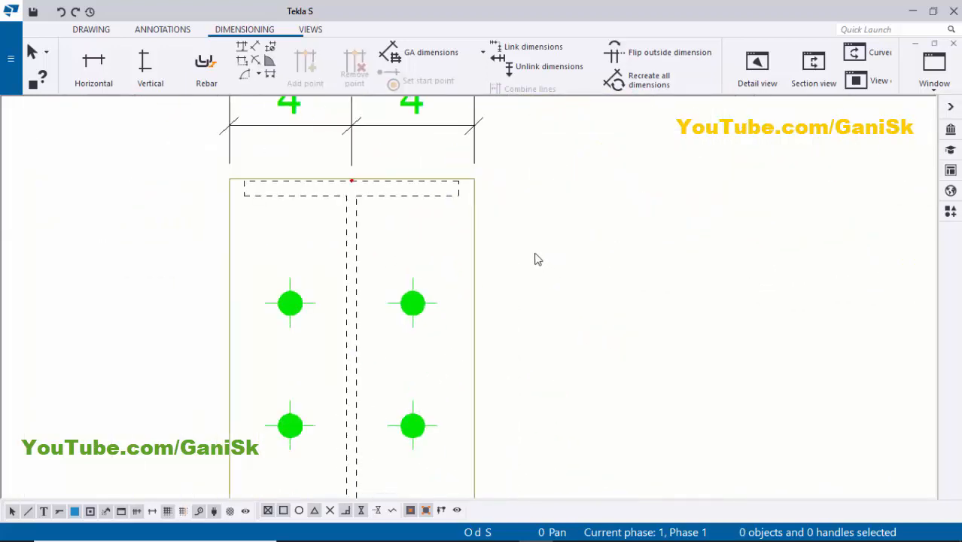
pyautogui.scroll(-2, 533, 252)
pyautogui.moveTo(533, 252); pyautogui.dragTo(518, 216, button='middle')
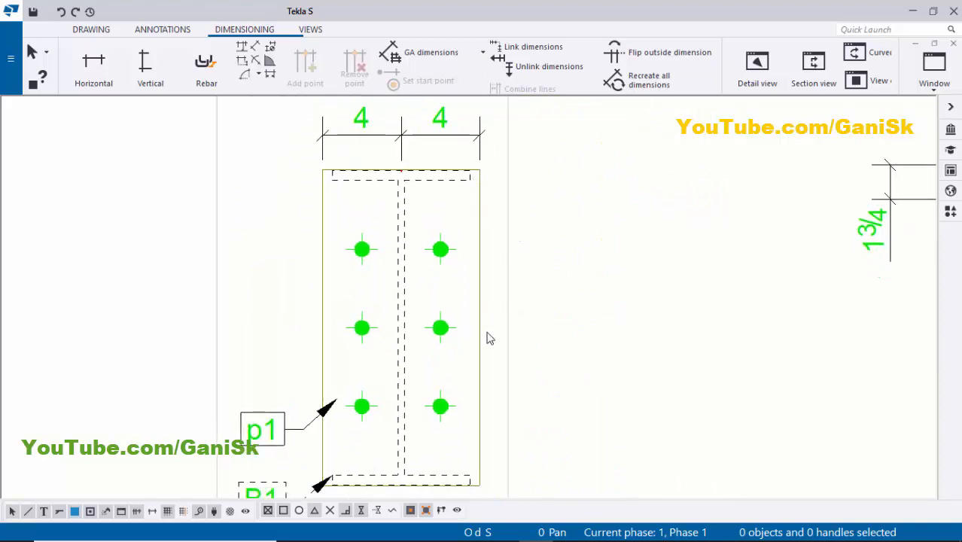
# Add a vertical dimension right of section A-A from the plate's top edge through the middle bolt row to its bottom edge
pyautogui.click(150, 64)
pyautogui.scroll(2, 490, 176)
pyautogui.scroll(2, 481, 171)
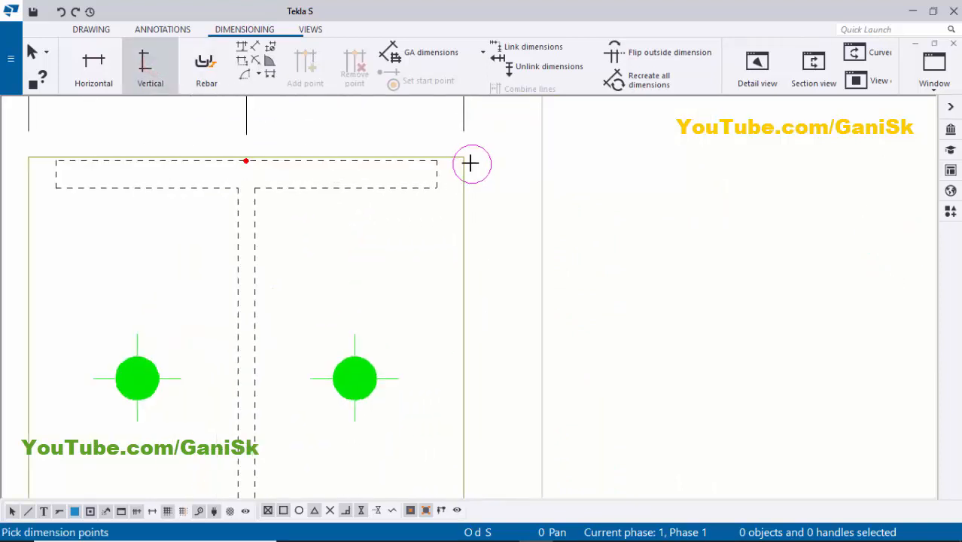
pyautogui.click(463, 159)
pyautogui.moveTo(316, 459); pyautogui.dragTo(301, 294, button='middle')
pyautogui.scroll(-1, 297, 298)
pyautogui.moveTo(258, 395); pyautogui.dragTo(307, 316, button='middle')
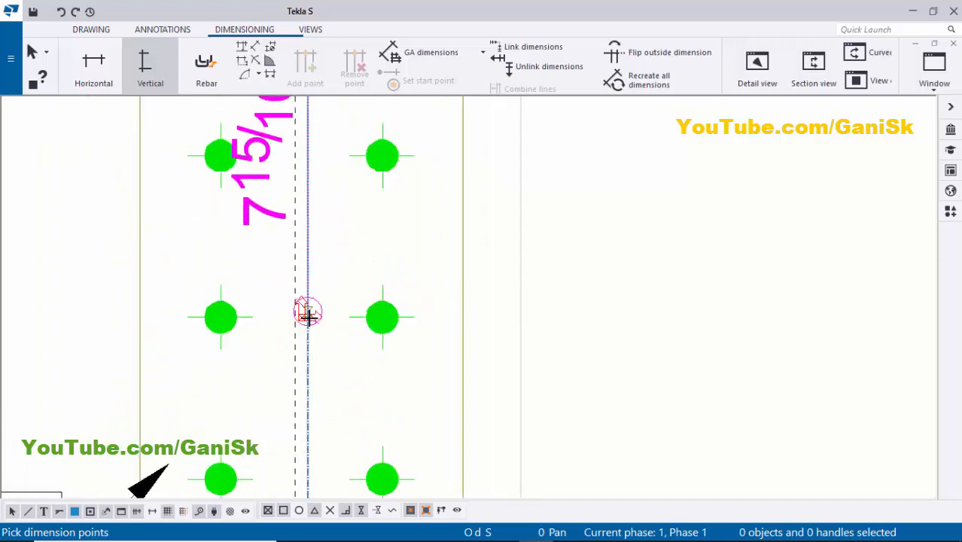
pyautogui.scroll(3, 308, 318)
pyautogui.scroll(1, 307, 315)
pyautogui.click(305, 311)
pyautogui.scroll(-6, 305, 311)
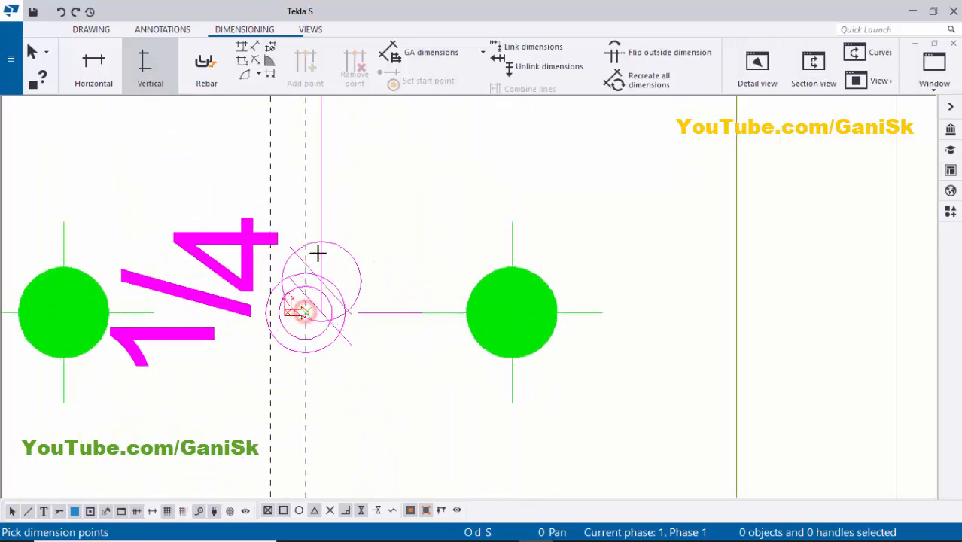
pyautogui.scroll(3, 376, 339)
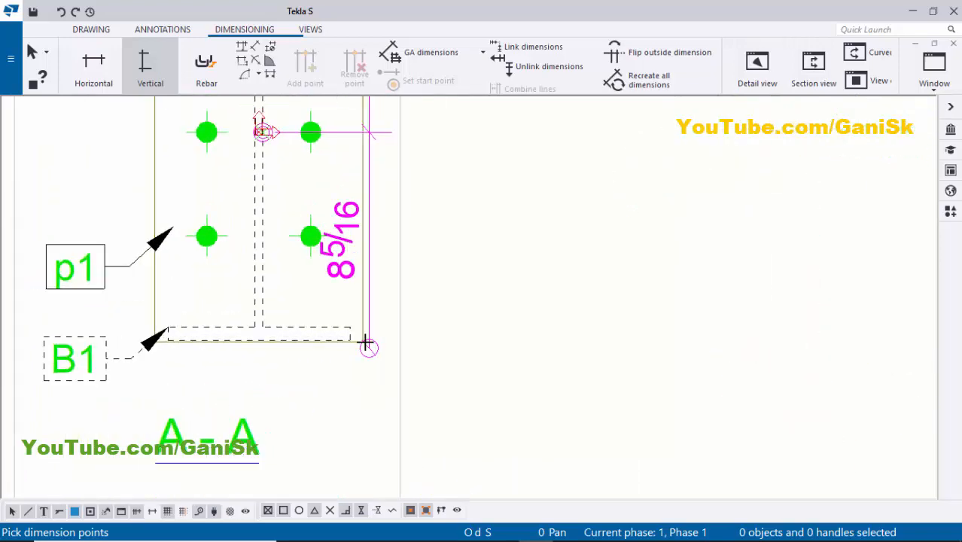
pyautogui.click(363, 337)
pyautogui.scroll(-2, 420, 329)
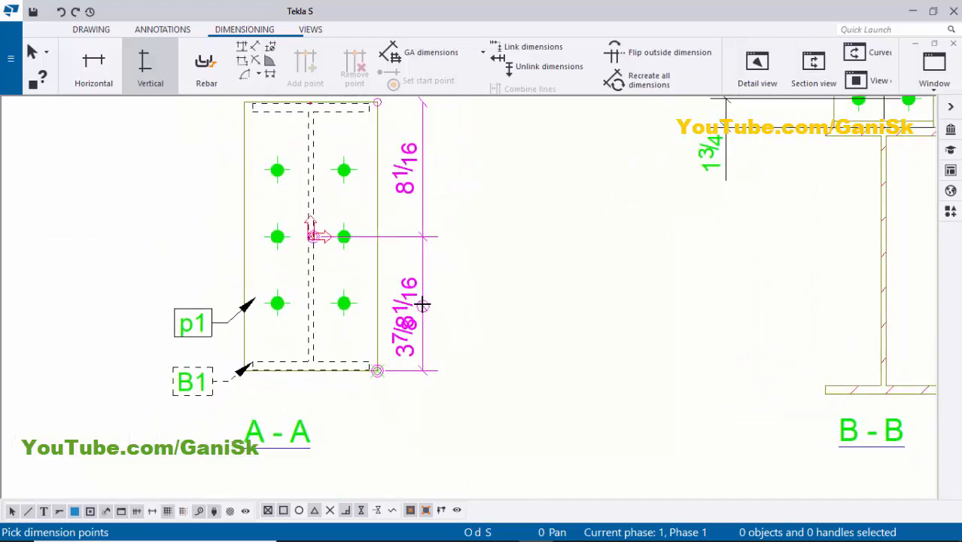
pyautogui.middleClick(423, 303)
pyautogui.scroll(-2, 442, 292)
pyautogui.moveTo(447, 305); pyautogui.dragTo(447, 339, button='middle')
pyautogui.press('Escape')
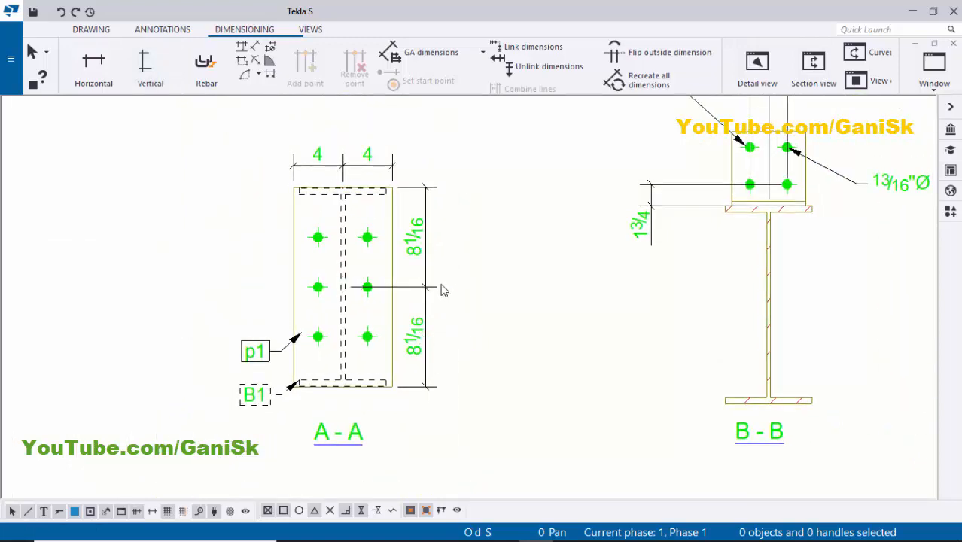
# Review the completed section A-A, the beam's front view and the existing annotations in section B-B
pyautogui.scroll(2, 440, 286)
pyautogui.scroll(-2, 436, 294)
pyautogui.scroll(-5, 441, 293)
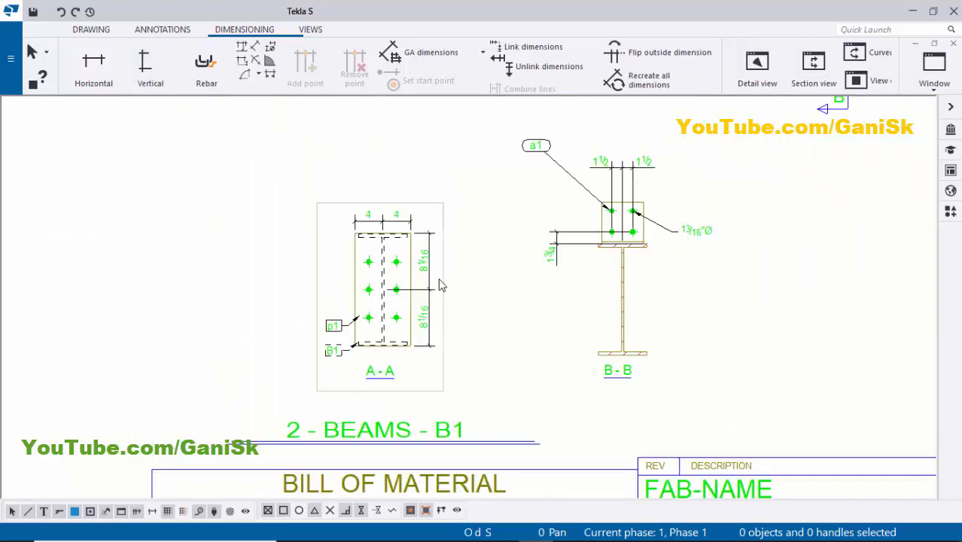
pyautogui.scroll(4, 459, 288)
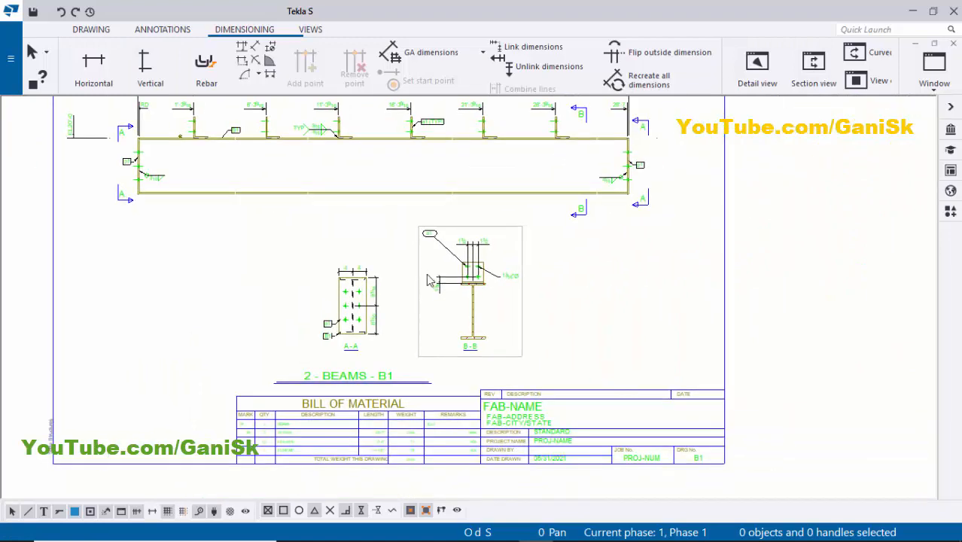
pyautogui.scroll(-2, 517, 295)
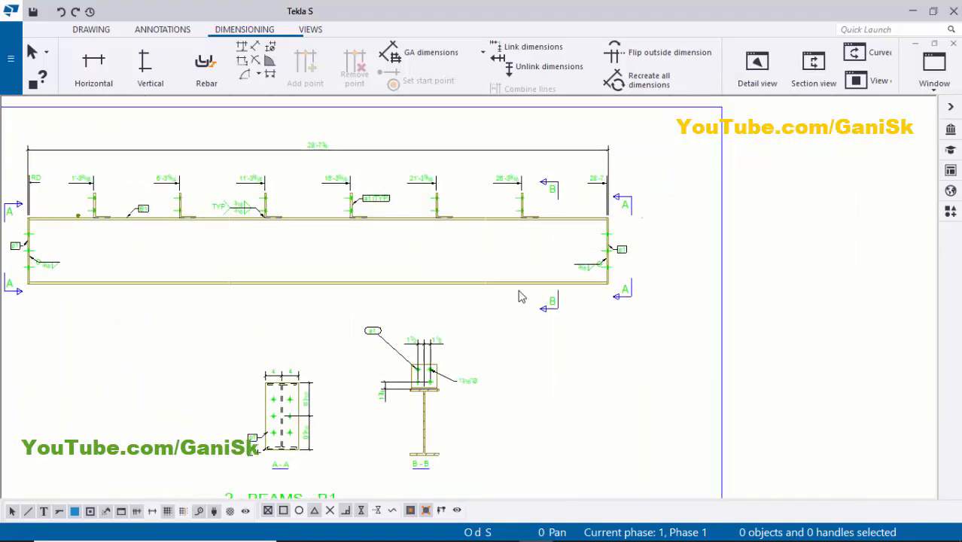
pyautogui.scroll(2, 534, 260)
pyautogui.scroll(-1, 474, 248)
pyautogui.scroll(4, 384, 335)
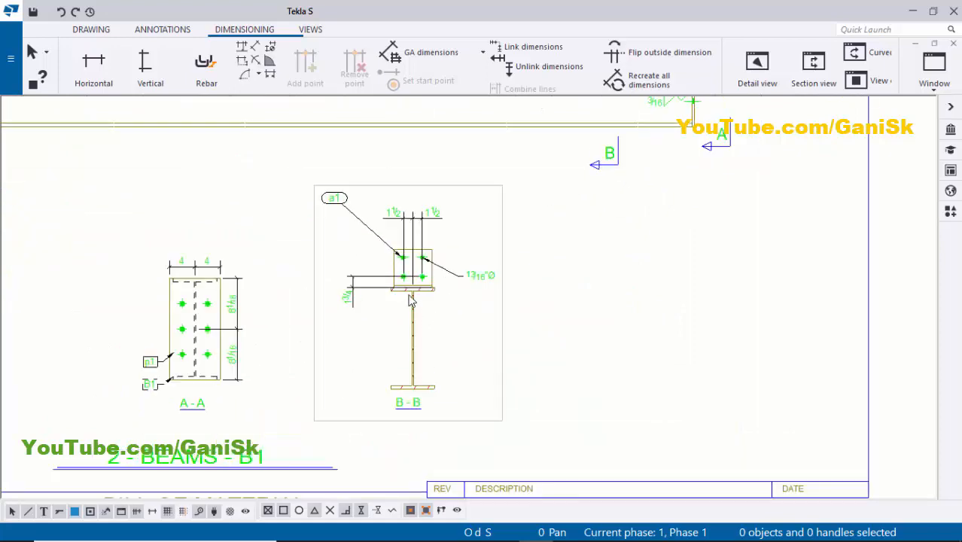
# Delete the vertical 1 3/4 dimension, the horizontal 1 1/2 dimensions, the 13/16"Ø hole mark and the a1 part mark from section B-B
pyautogui.moveTo(429, 294); pyautogui.dragTo(393, 311, button='middle')
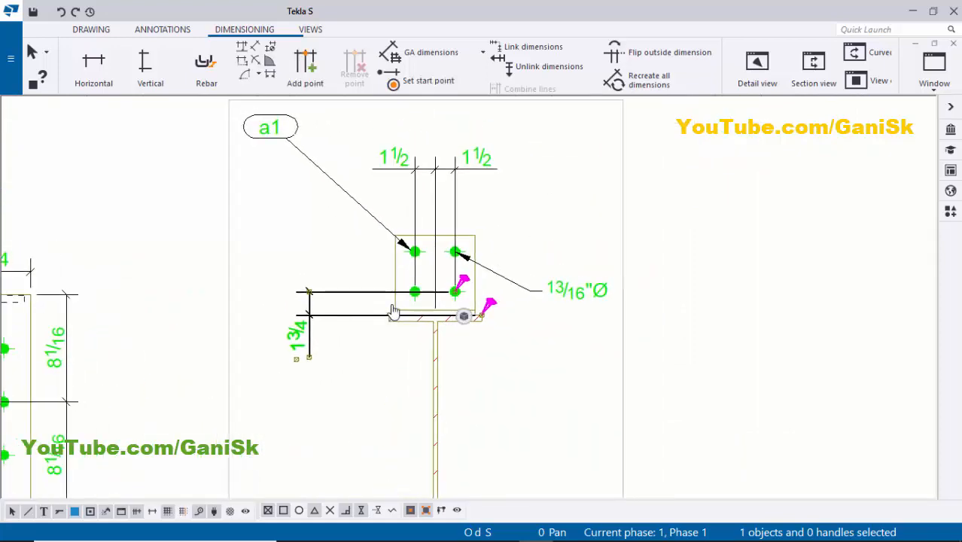
pyautogui.press('Delete')
pyautogui.moveTo(536, 260); pyautogui.dragTo(533, 256)
pyautogui.press('Delete')
pyautogui.moveTo(473, 189); pyautogui.dragTo(477, 245, button='middle')
pyautogui.scroll(1, 475, 237)
pyautogui.moveTo(475, 237); pyautogui.dragTo(414, 214)
pyautogui.press('Delete')
pyautogui.press('Delete')
pyautogui.scroll(-3, 331, 294)
pyautogui.scroll(4, 413, 262)
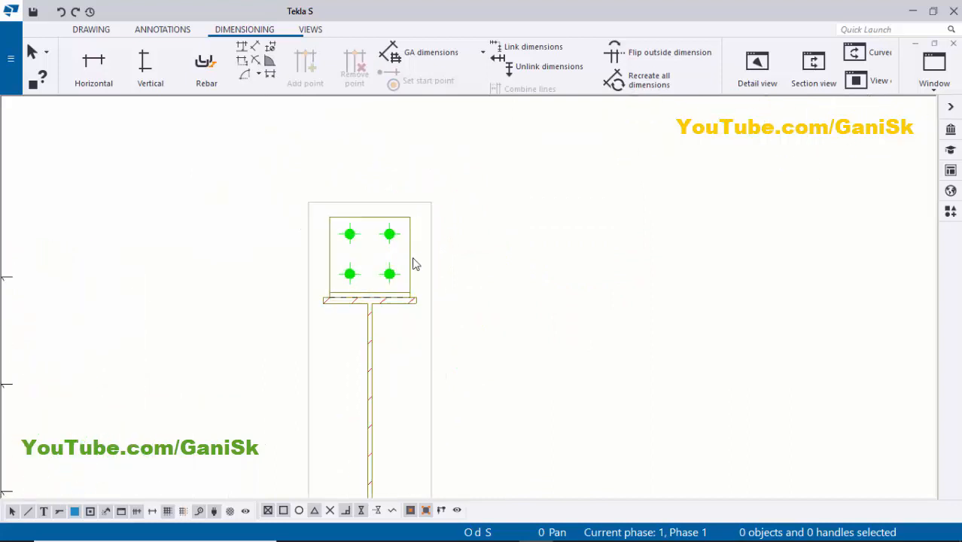
# Add a part mark to the four-hole angle in section B-B using the applied mark properties, and place it beside the angle's left edge
pyautogui.rightClick(406, 253)
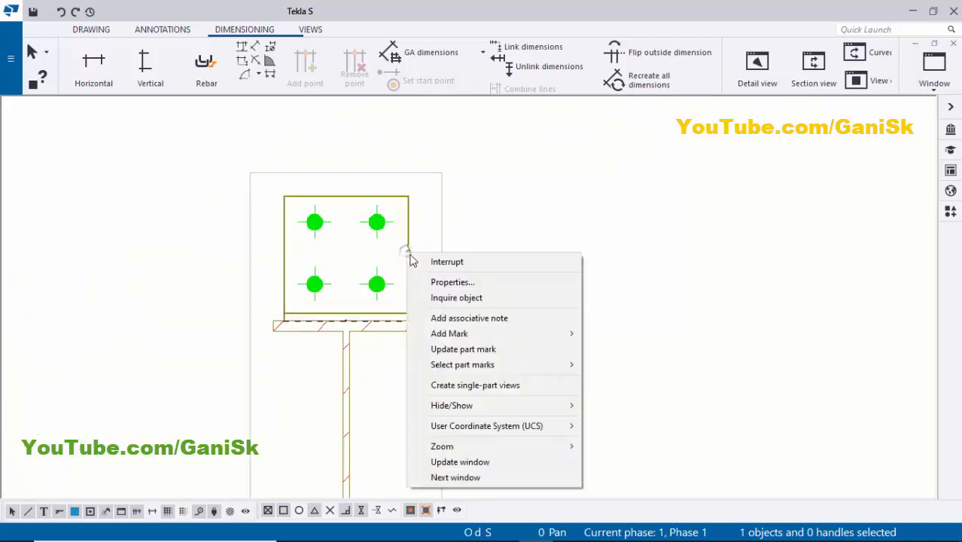
pyautogui.moveTo(444, 333)
pyautogui.click(645, 349)
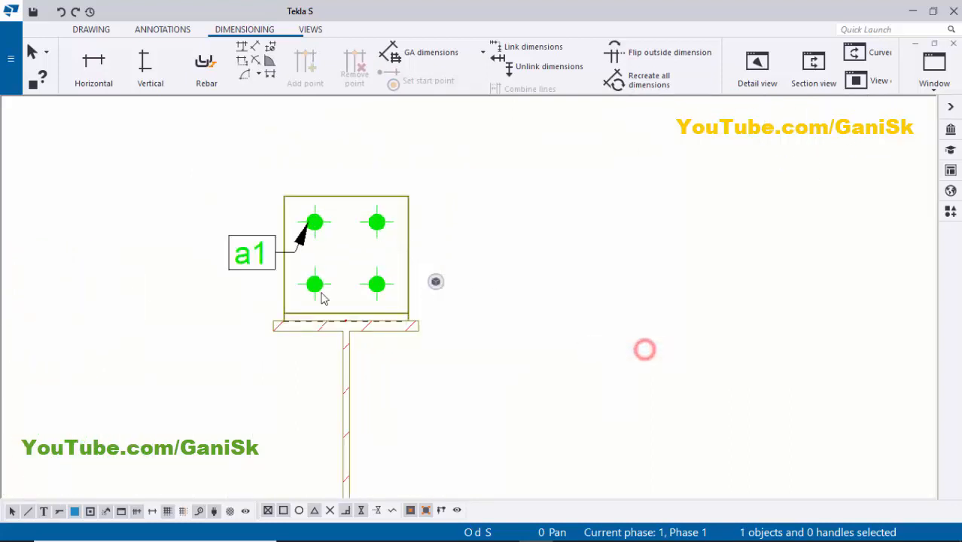
pyautogui.doubleClick(257, 262)
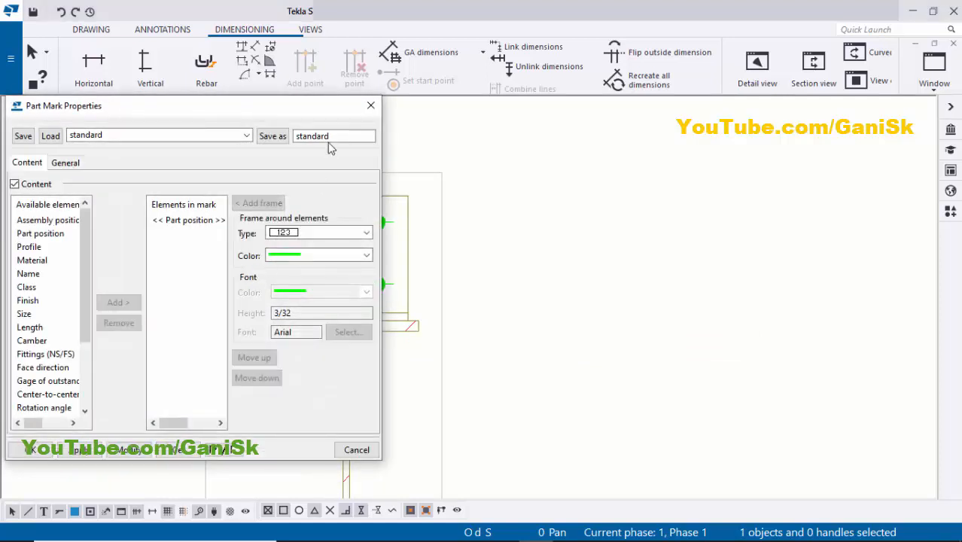
pyautogui.click(367, 112)
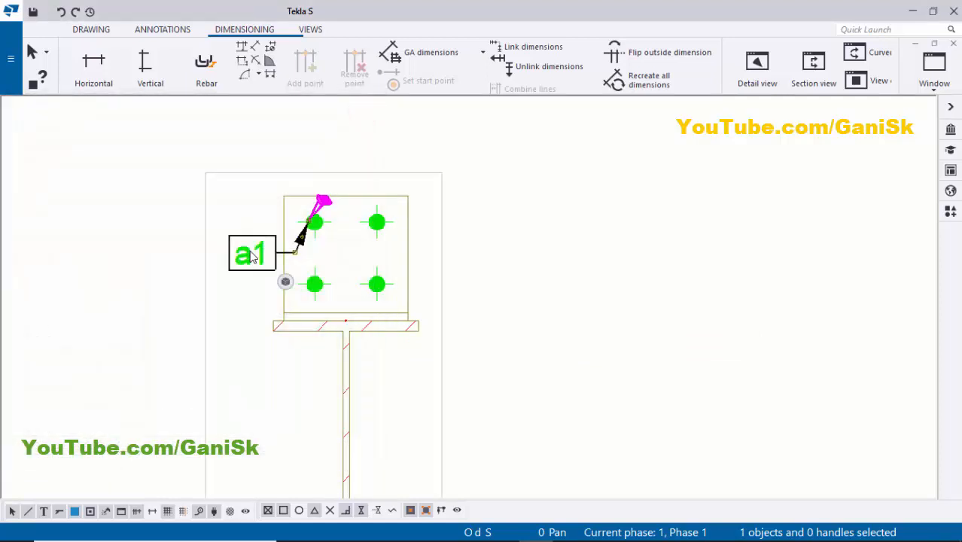
pyautogui.moveTo(255, 257); pyautogui.dragTo(229, 279)
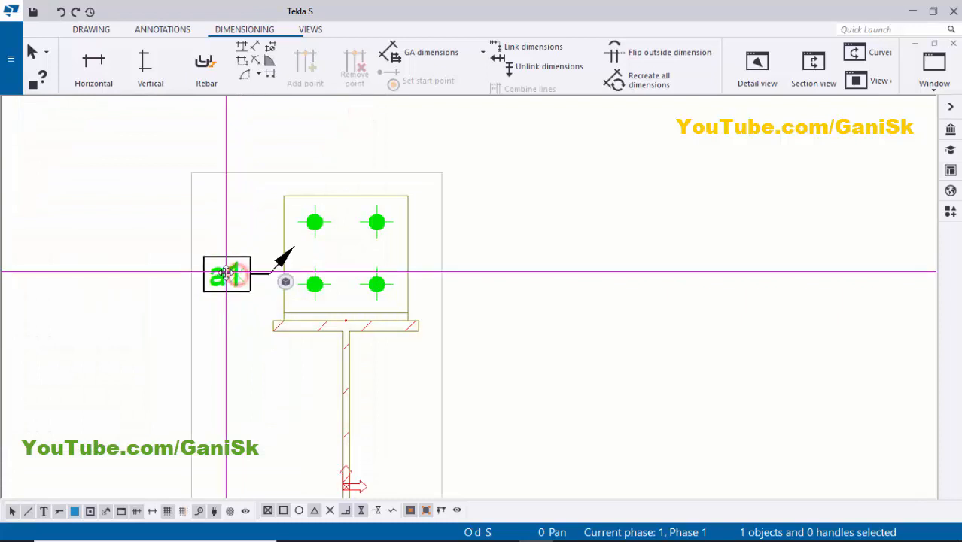
pyautogui.click(635, 290)
# Add a part mark to the beam in section B-B using the applied mark properties, and place it left of the web
pyautogui.scroll(-1, 444, 273)
pyautogui.scroll(3, 395, 311)
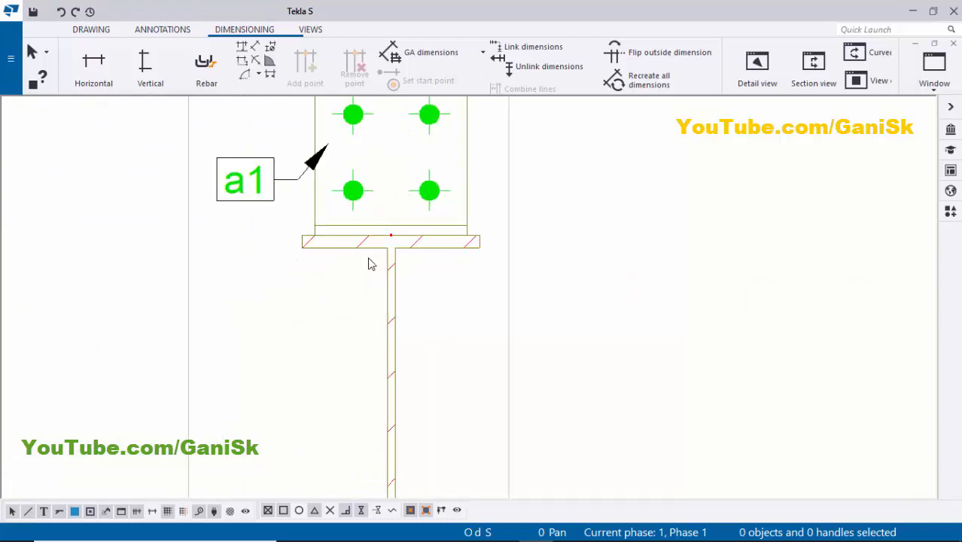
pyautogui.rightClick(388, 299)
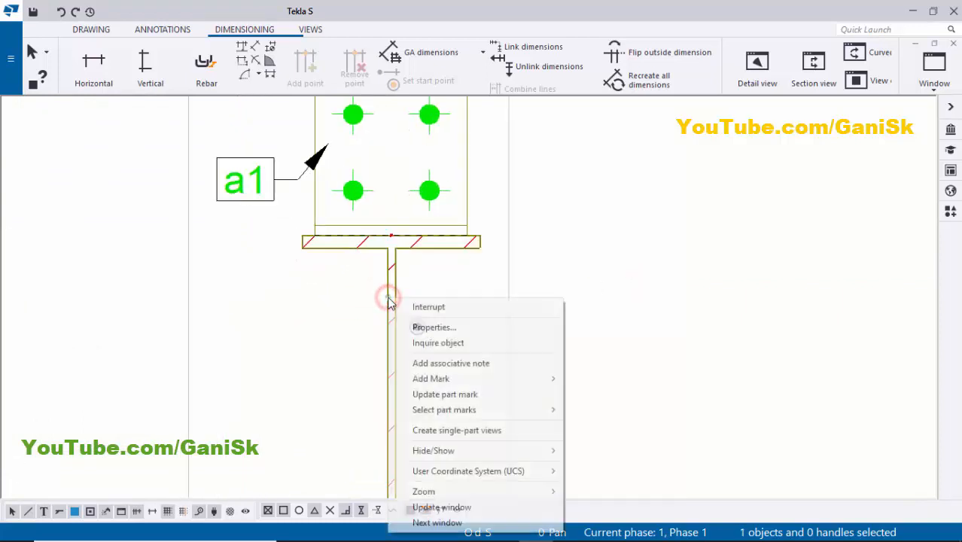
pyautogui.click(475, 377)
pyautogui.click(612, 393)
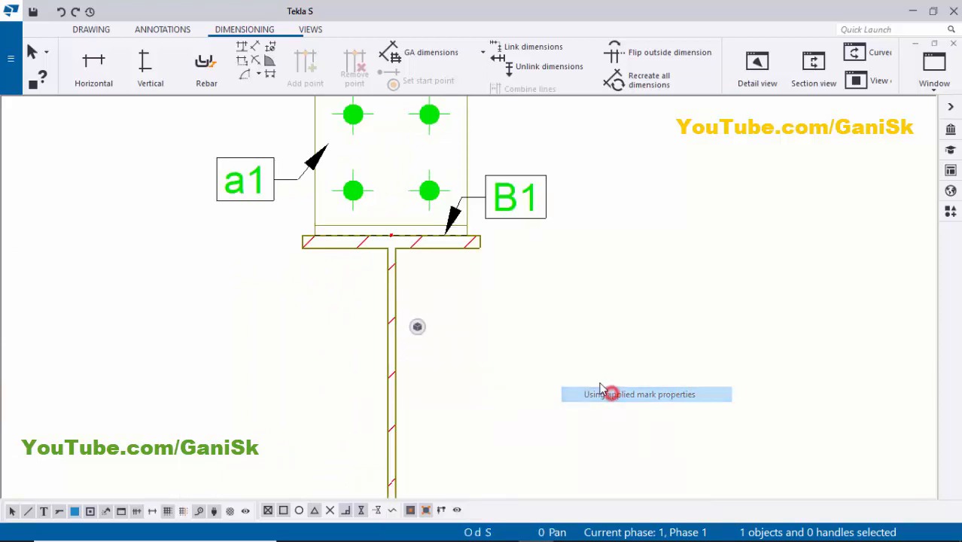
pyautogui.scroll(-2, 388, 365)
pyautogui.click(456, 271)
pyautogui.moveTo(464, 262); pyautogui.dragTo(329, 400)
pyautogui.scroll(-3, 483, 295)
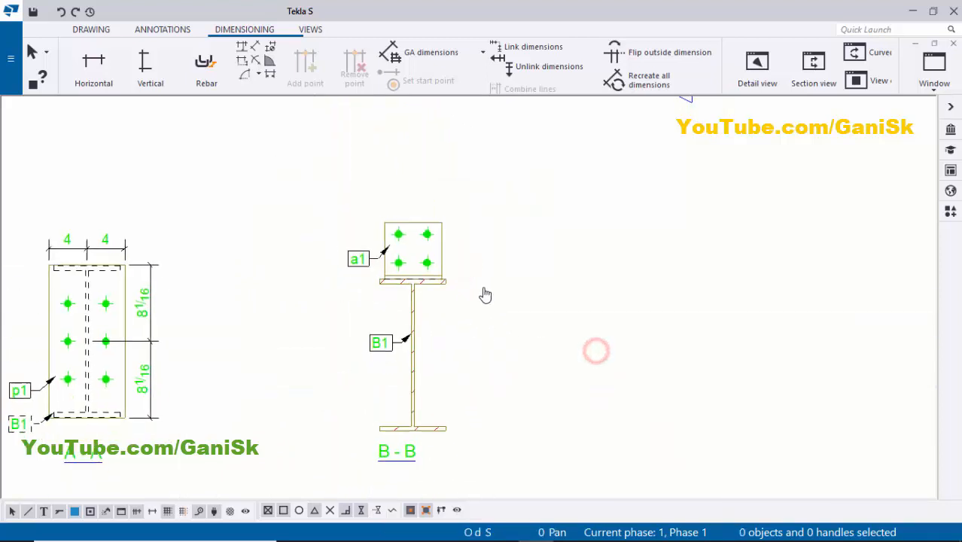
# Set the section fill type of the beam in section B-B to None and apply the change
pyautogui.scroll(6, 408, 308)
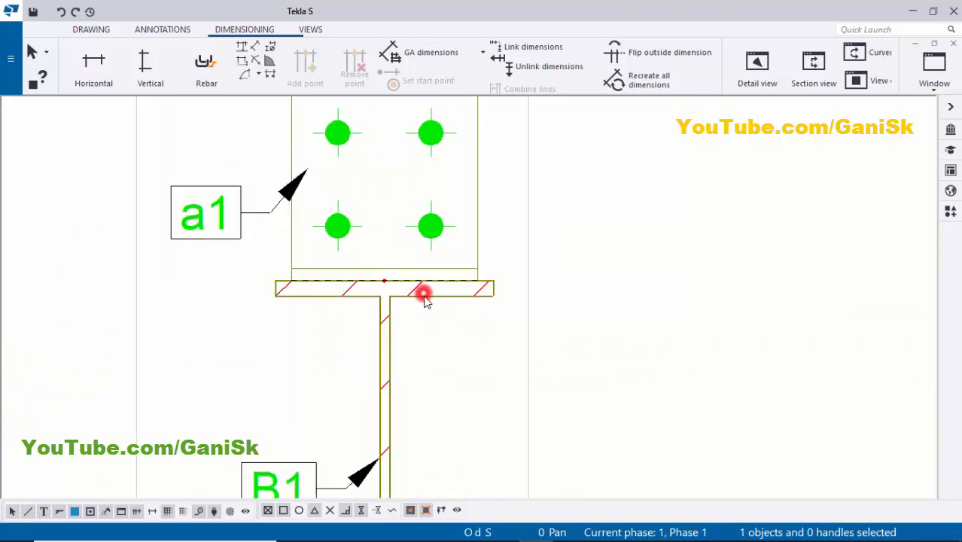
pyautogui.doubleClick(424, 298)
pyautogui.click(196, 190)
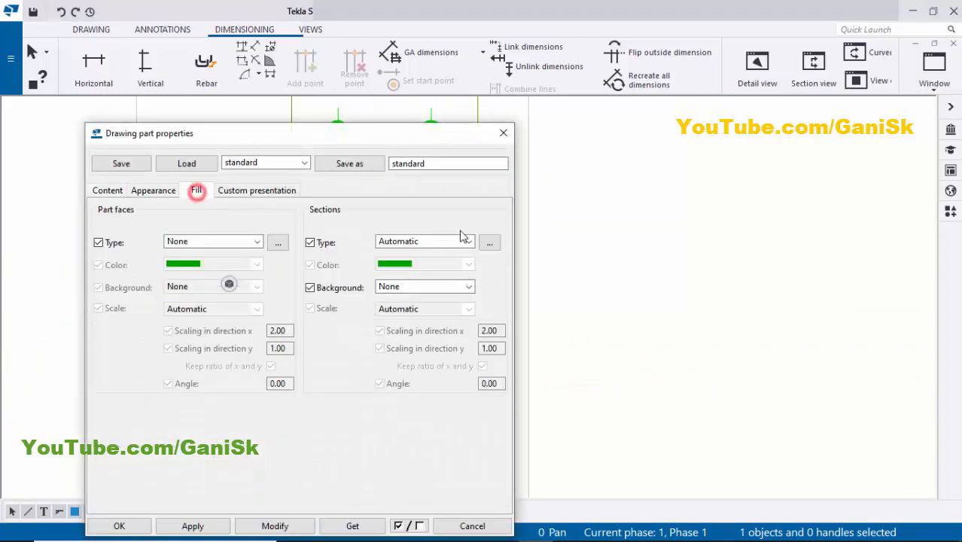
pyautogui.click(428, 242)
pyautogui.click(395, 30)
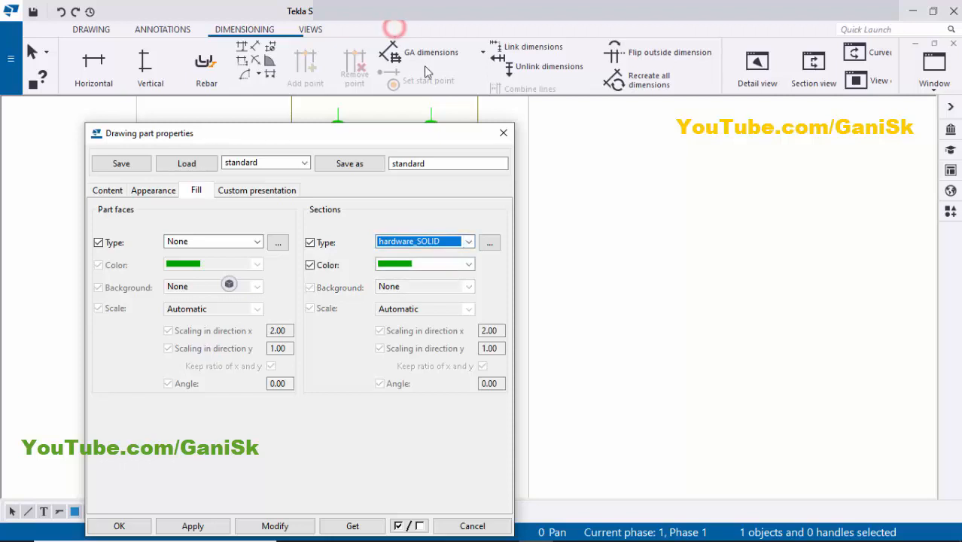
pyautogui.click(413, 237)
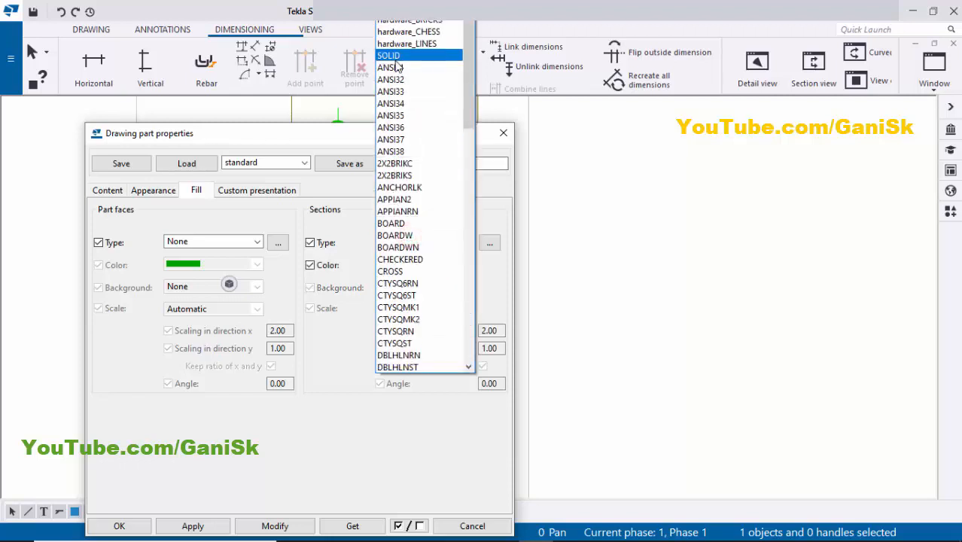
pyautogui.scroll(3, 397, 68)
pyautogui.click(392, 31)
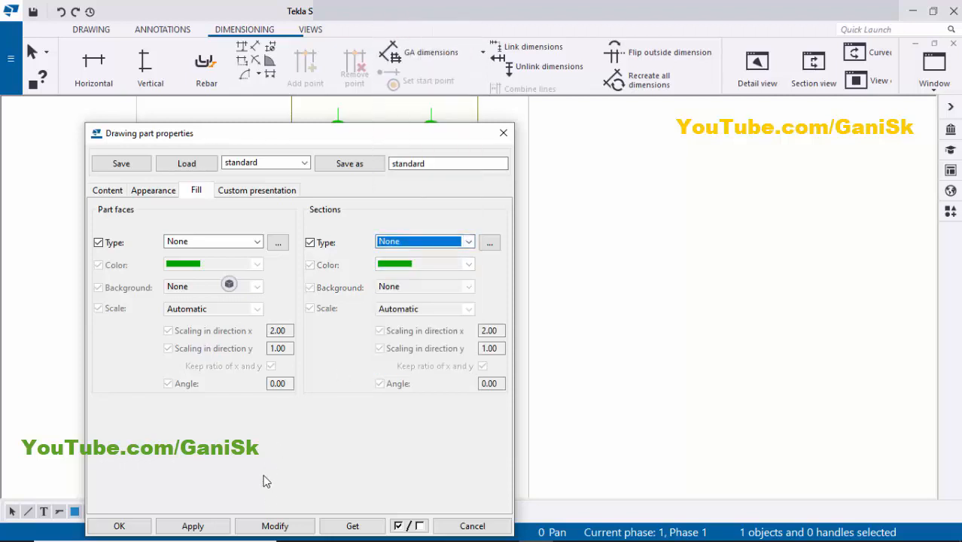
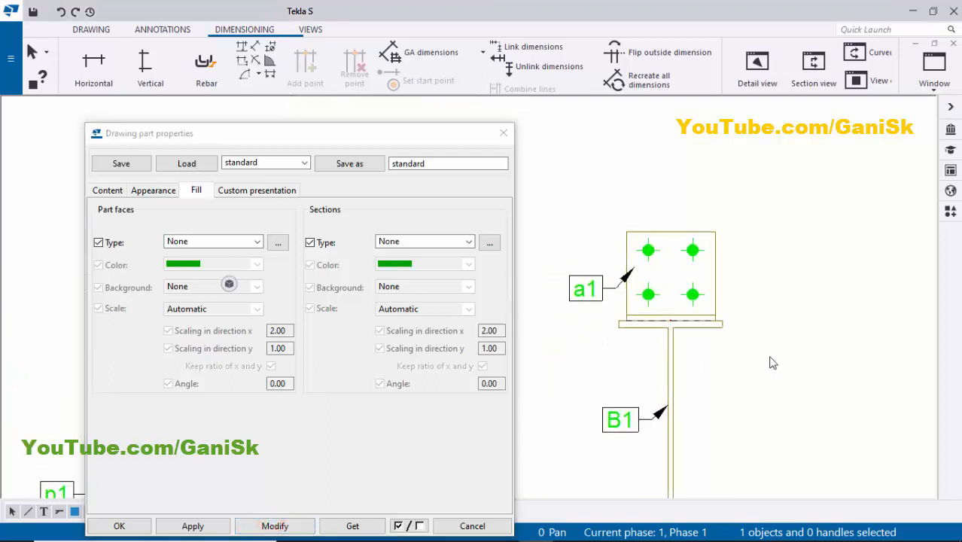
pyautogui.click(193, 525)
pyautogui.click(139, 526)
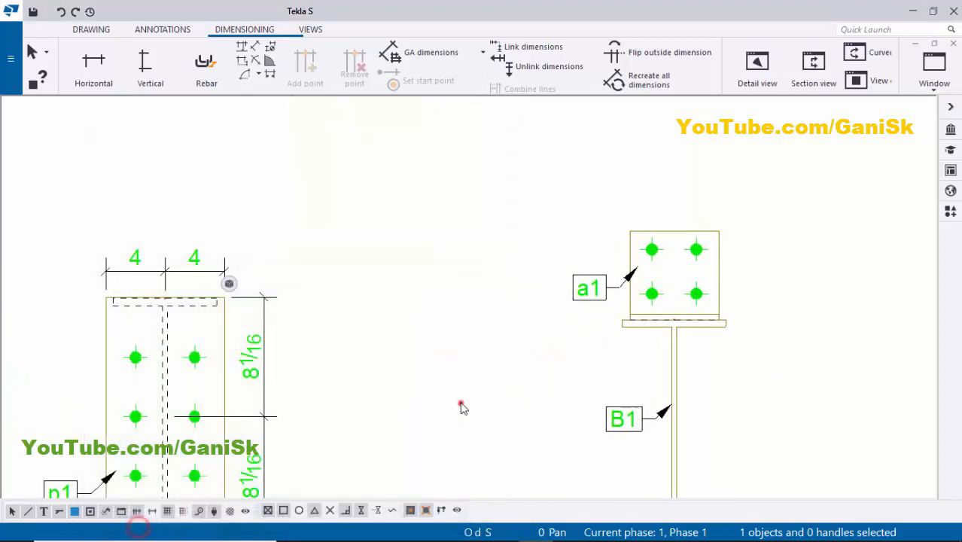
pyautogui.click(457, 403)
# Examine how the angle's side edges sit relative to the ends of the beam's top flange in section B-B
pyautogui.scroll(4, 515, 329)
pyautogui.scroll(2, 482, 369)
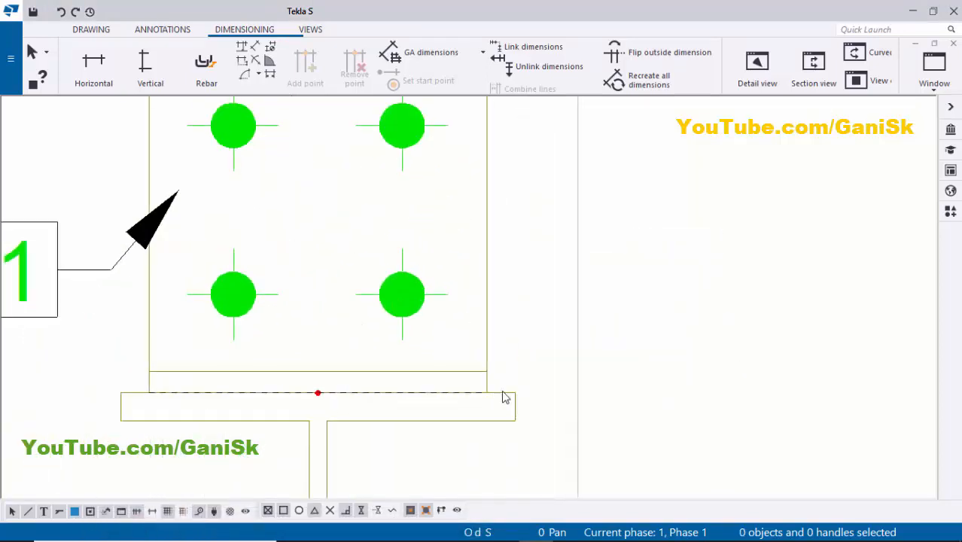
pyautogui.scroll(-2, 494, 389)
pyautogui.scroll(3, 444, 381)
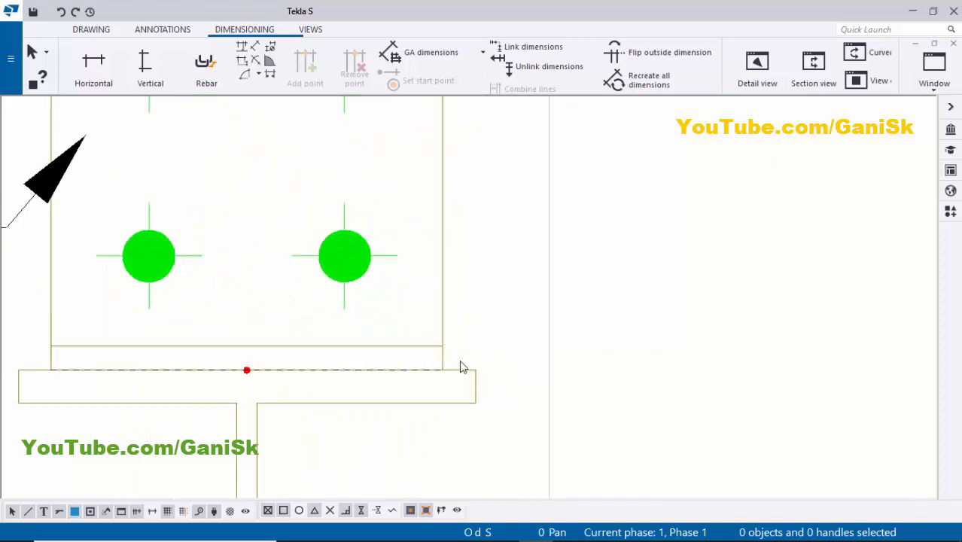
pyautogui.scroll(-1, 442, 363)
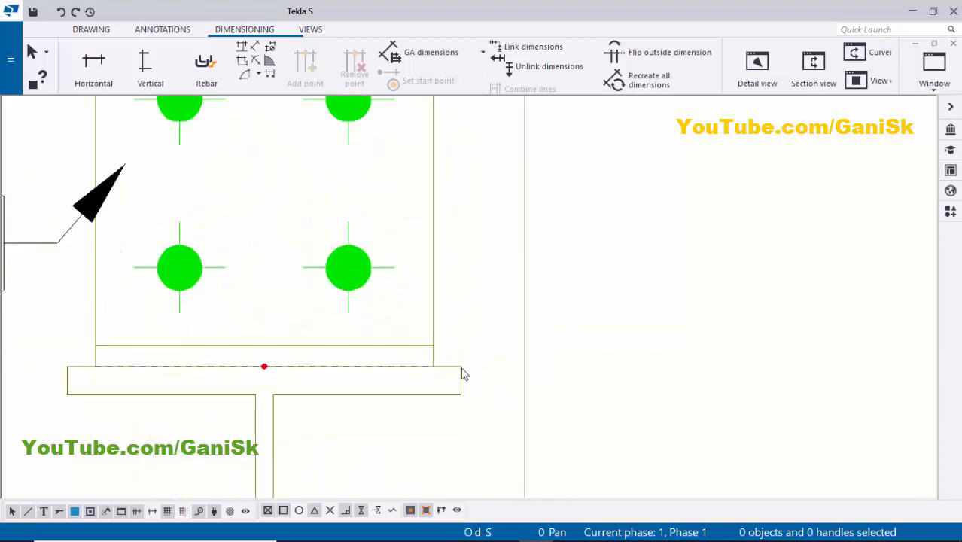
pyautogui.scroll(-3, 322, 360)
pyautogui.scroll(4, 287, 377)
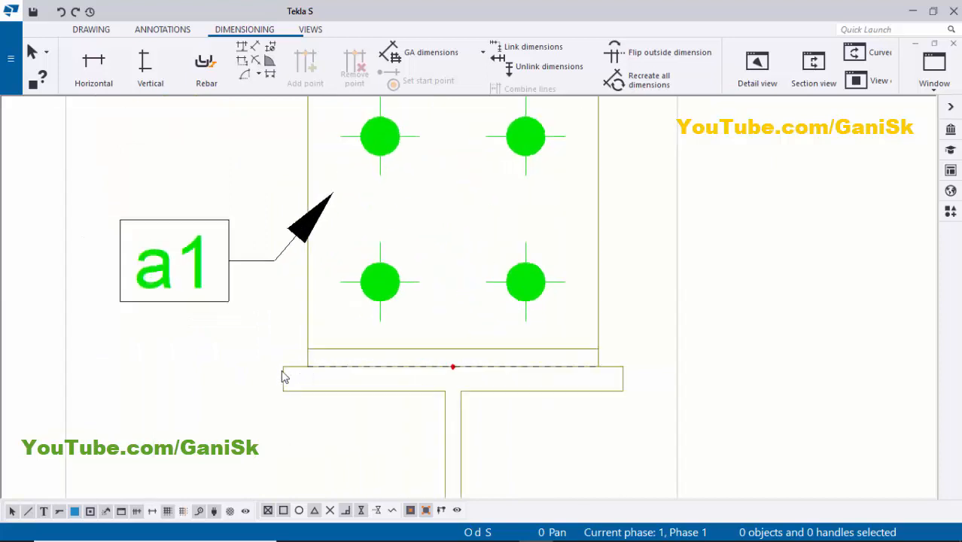
pyautogui.scroll(-3, 302, 366)
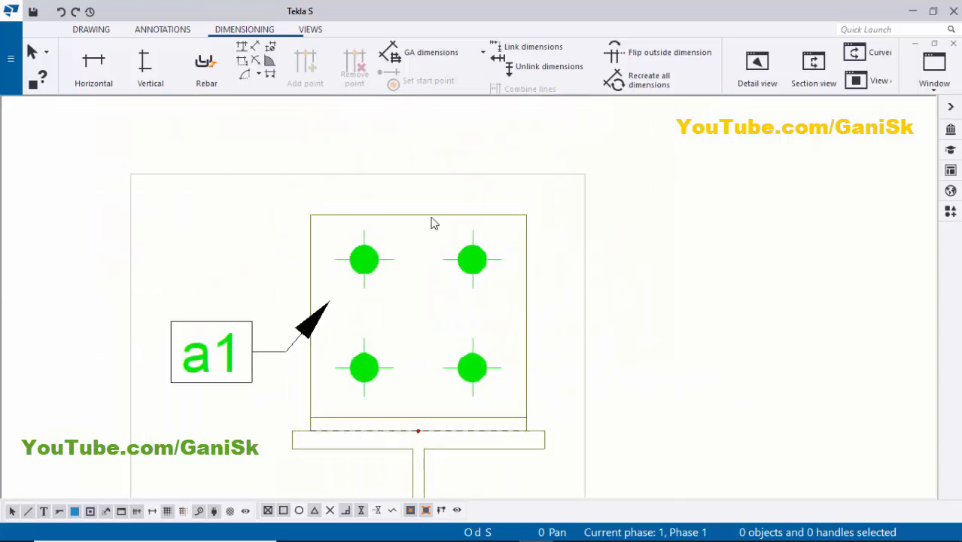
pyautogui.scroll(2, 549, 435)
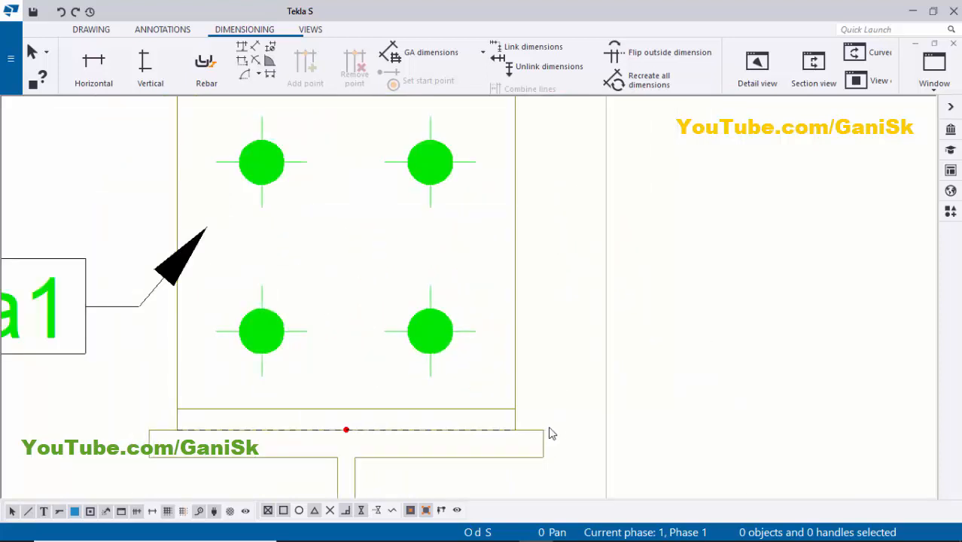
pyautogui.scroll(-3, 549, 434)
pyautogui.scroll(4, 503, 395)
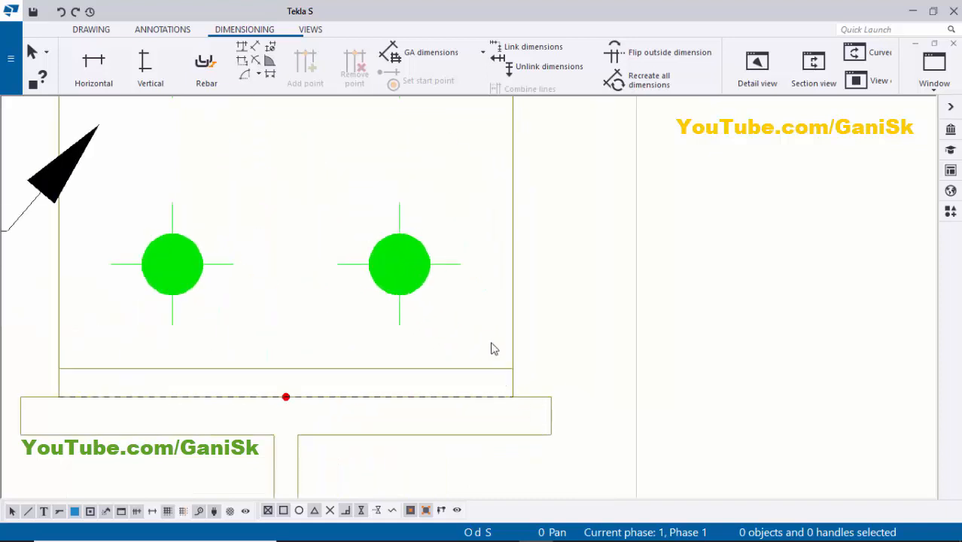
# Add a horizontal dimension from the angle's lower right corner to the right end of the top flange in section B-B
pyautogui.click(94, 68)
pyautogui.scroll(3, 476, 324)
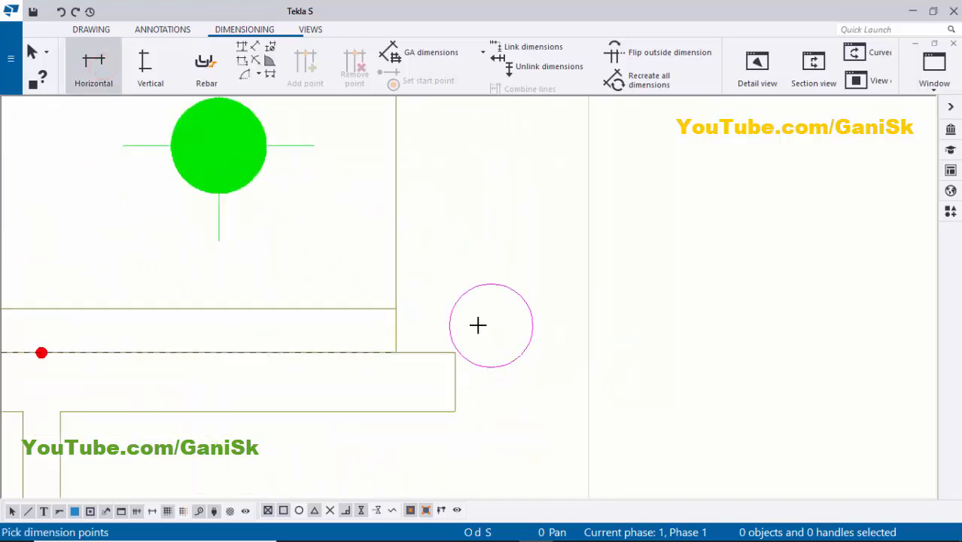
pyautogui.click(394, 354)
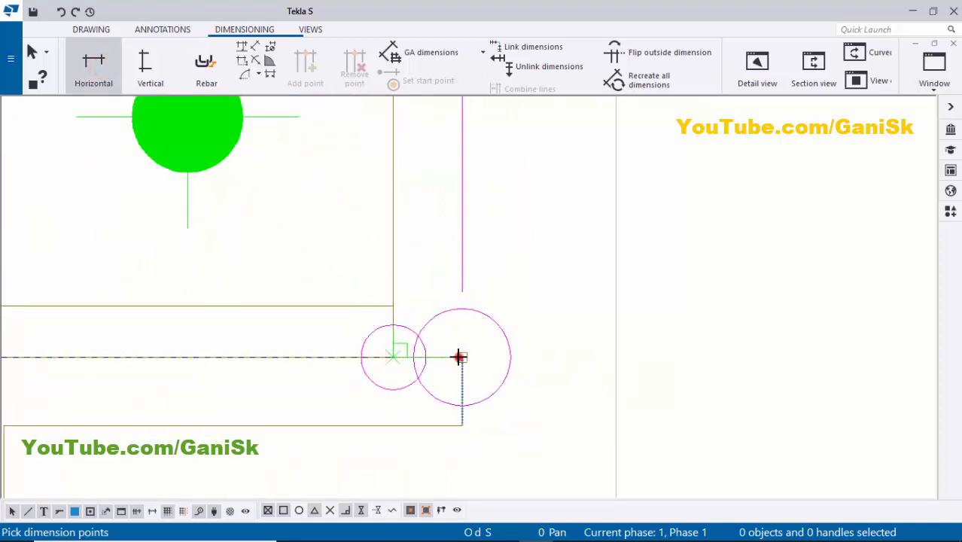
pyautogui.click(460, 356)
pyautogui.scroll(-2, 480, 296)
pyautogui.scroll(-4, 475, 296)
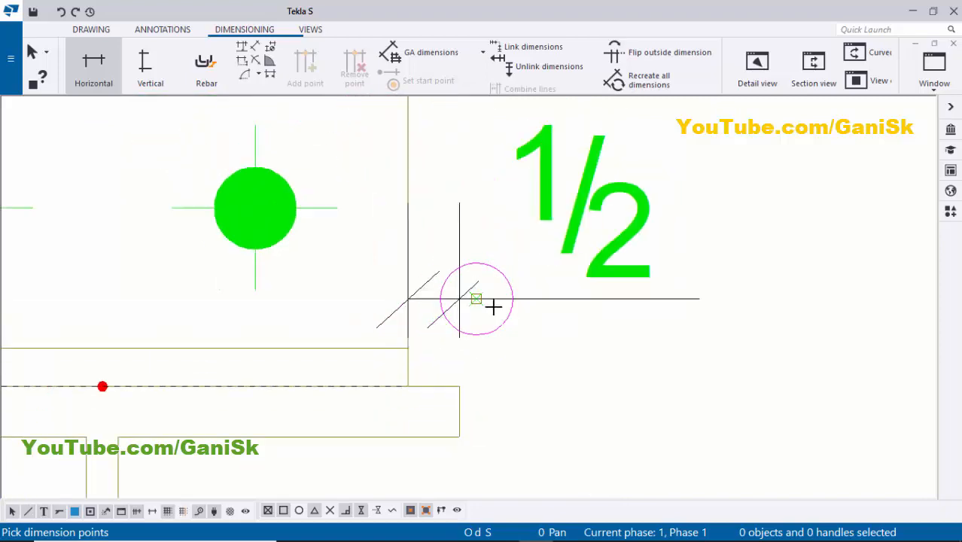
pyautogui.scroll(2, 553, 310)
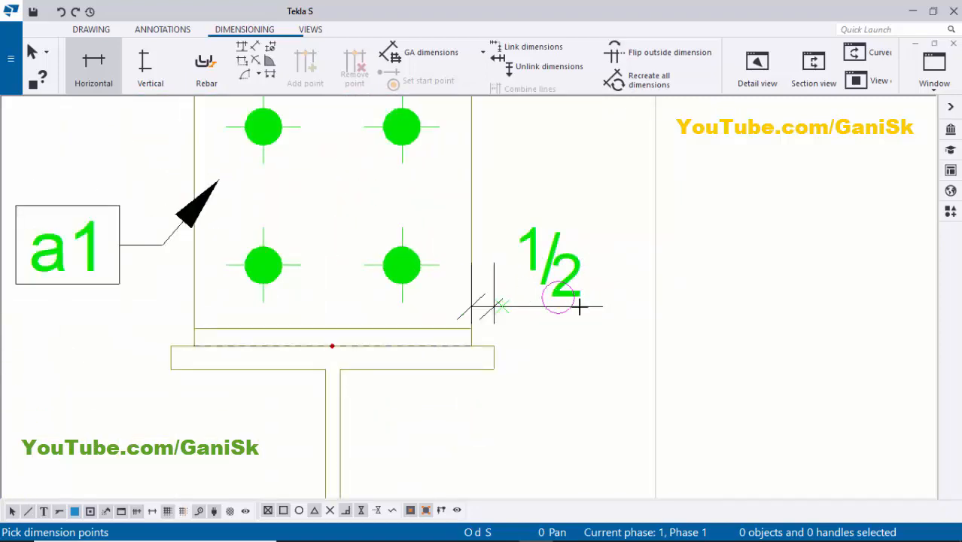
# Add a matching horizontal dimension from the angle's lower left corner to the left end of the top flange
pyautogui.scroll(-2, 580, 306)
pyautogui.scroll(5, 398, 331)
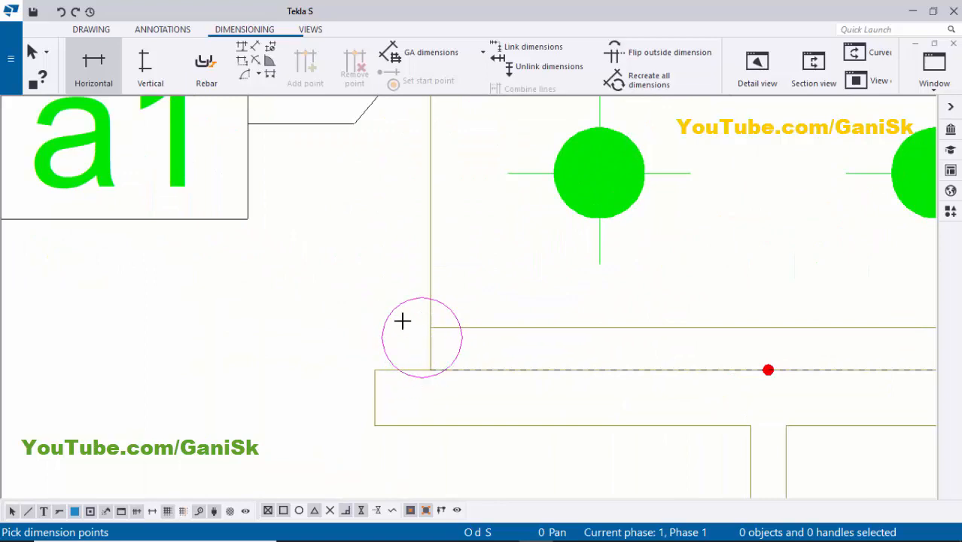
pyautogui.scroll(2, 443, 372)
pyautogui.click(445, 373)
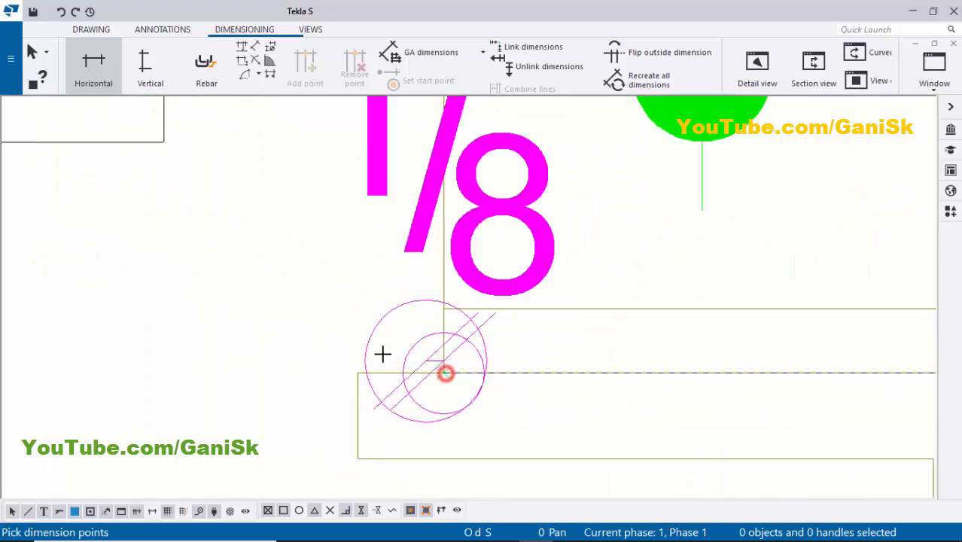
pyautogui.scroll(-2, 358, 372)
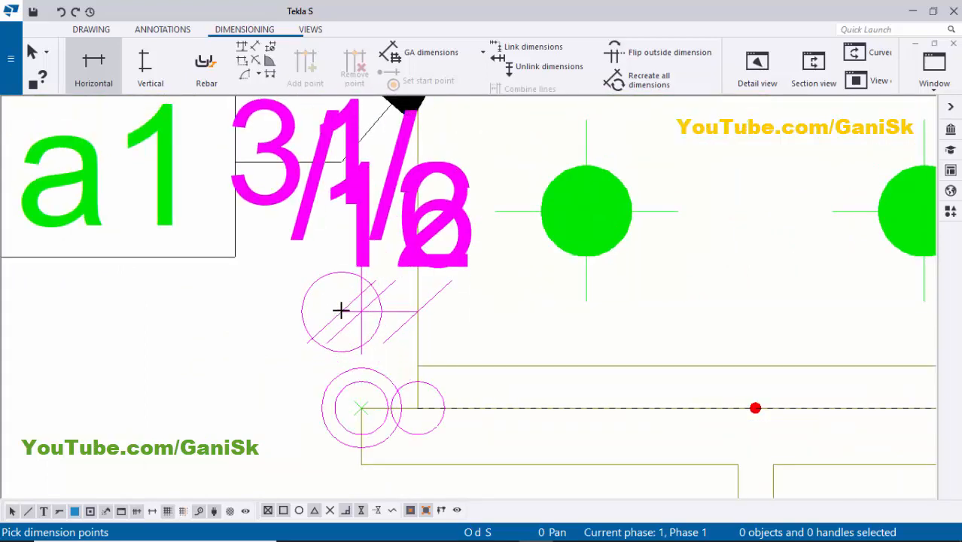
pyautogui.scroll(-3, 351, 311)
pyautogui.moveTo(351, 310); pyautogui.dragTo(341, 349, button='middle')
pyautogui.press('Escape')
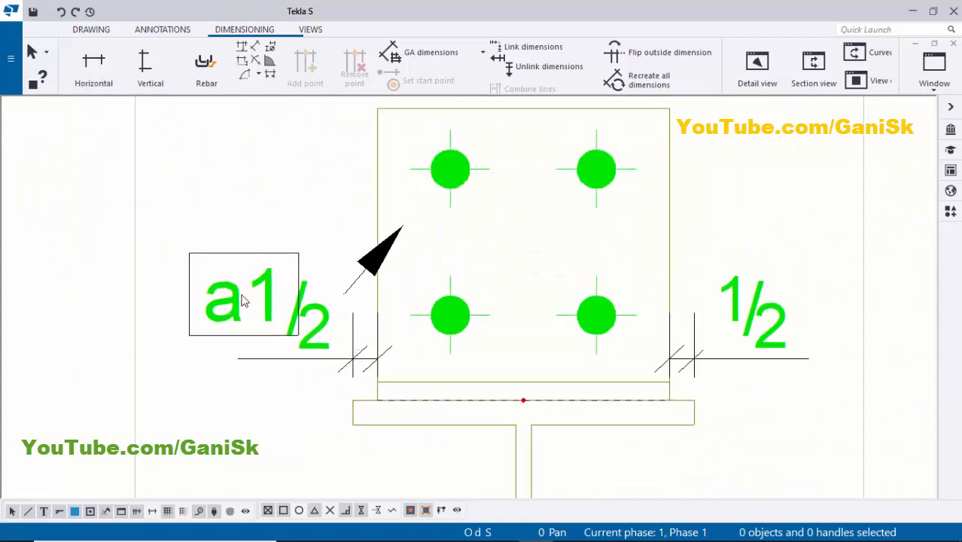
# Move the a1 part mark upward, clear of the left horizontal dimension in section B-B
pyautogui.click(235, 299)
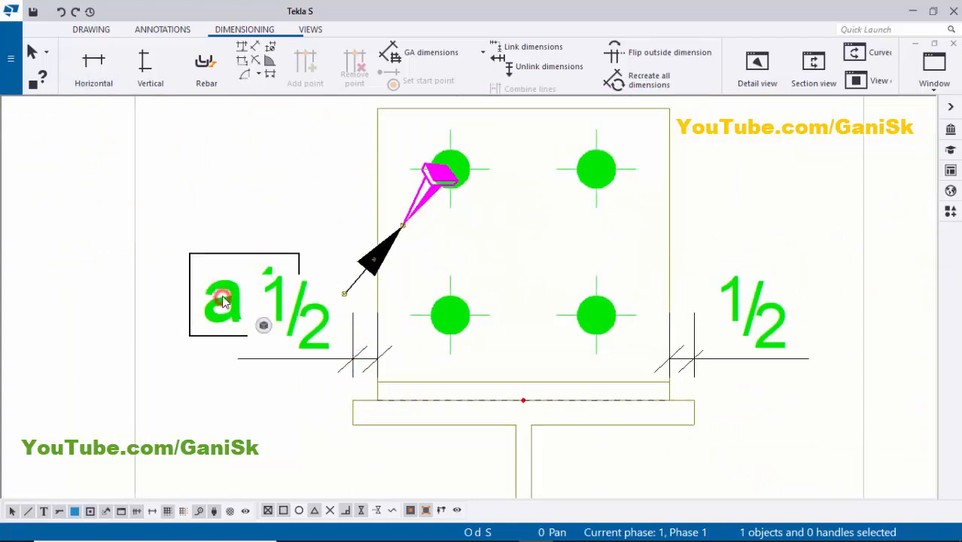
pyautogui.moveTo(224, 299); pyautogui.dragTo(223, 205)
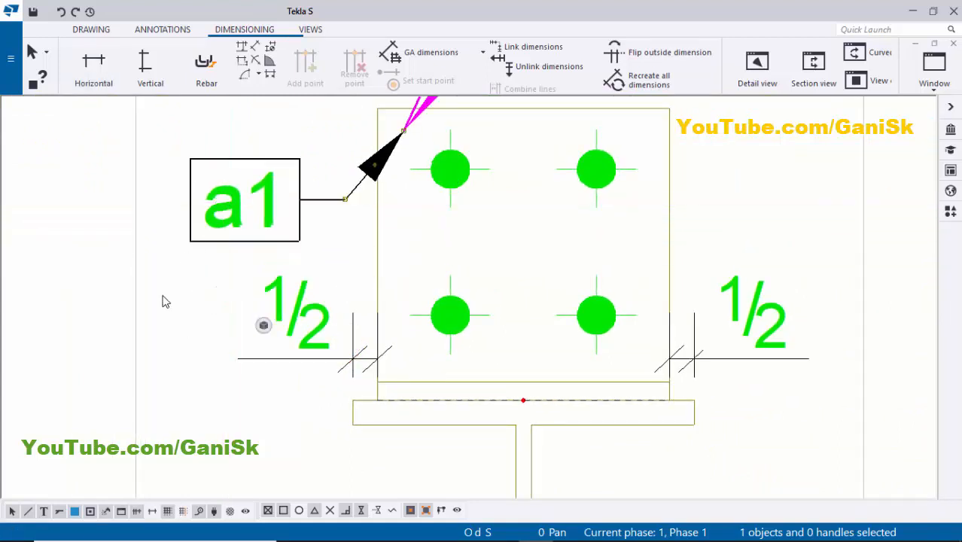
pyautogui.click(163, 297)
# Shift the left horizontal dimension slightly upward, farther from the top flange
pyautogui.scroll(-2, 243, 258)
pyautogui.scroll(2, 279, 293)
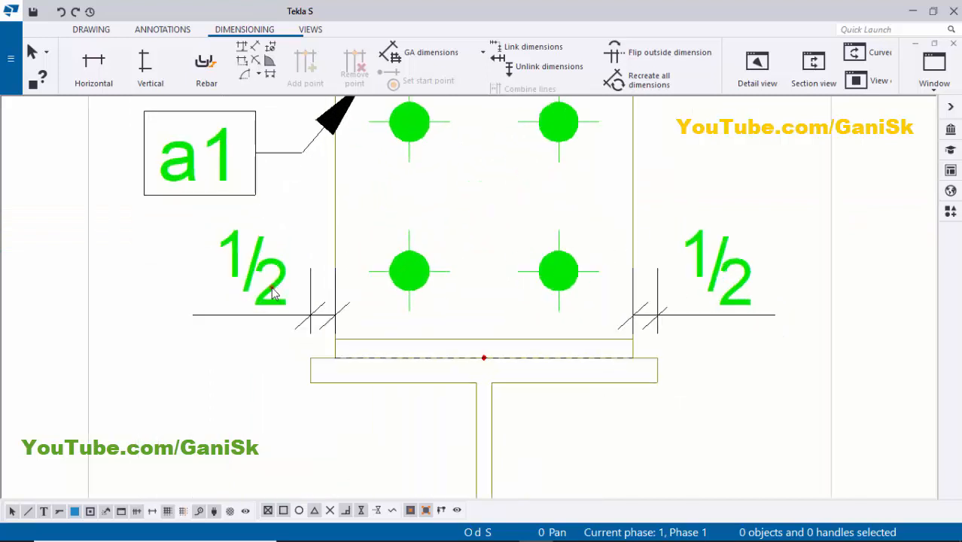
pyautogui.click(265, 299)
pyautogui.click(256, 314)
pyautogui.scroll(-2, 707, 328)
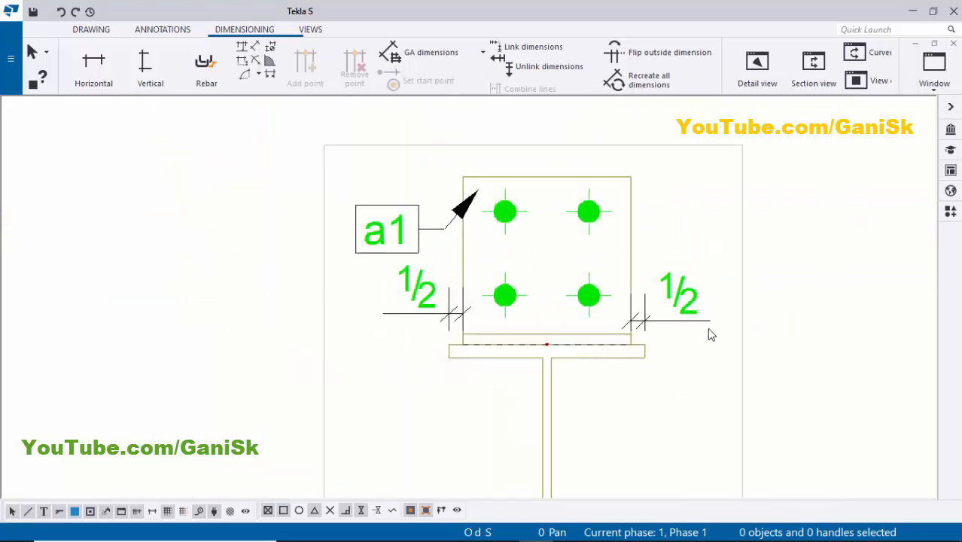
# Move the left horizontal dimension in section B-B down so it lines up with the right one
pyautogui.scroll(1, 399, 347)
pyautogui.click(322, 298)
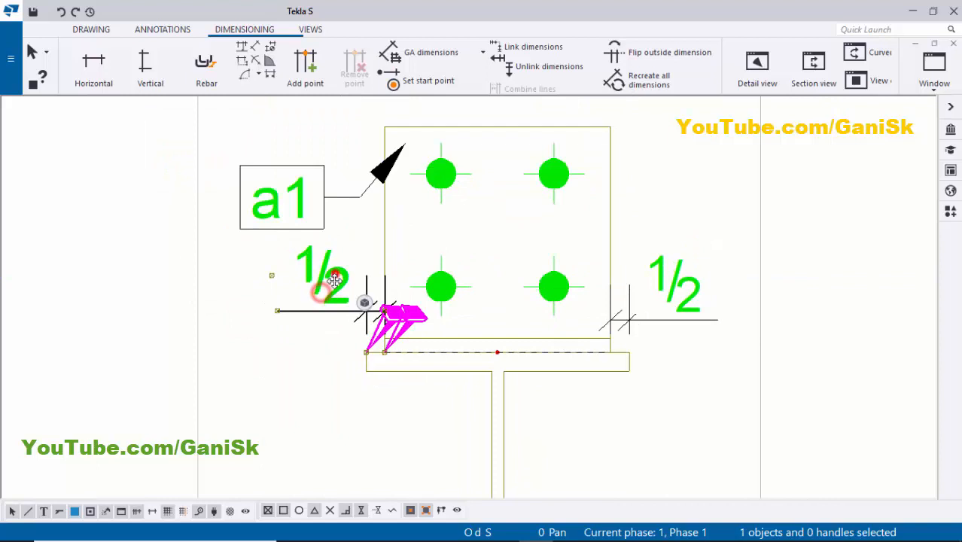
pyautogui.click(311, 369)
pyautogui.scroll(-2, 579, 376)
pyautogui.moveTo(579, 376); pyautogui.dragTo(456, 329, button='middle')
pyautogui.scroll(1, 457, 329)
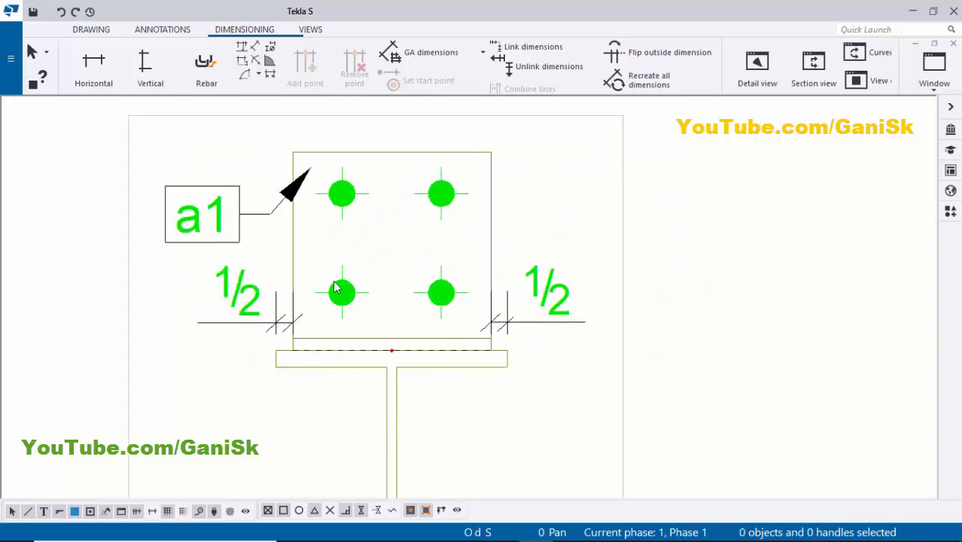
# Move the section B-B view up on the sheet, closer to the main beam view
pyautogui.scroll(-10, 531, 367)
pyautogui.moveTo(551, 428)
pyautogui.mouseDown(button='middle')
pyautogui.moveTo(504, 333)
pyautogui.moveTo(457, 393)
pyautogui.mouseUp(button='middle')
pyautogui.scroll(-4, 504, 333)
pyautogui.scroll(1, 350, 338)
pyautogui.scroll(1, 433, 347)
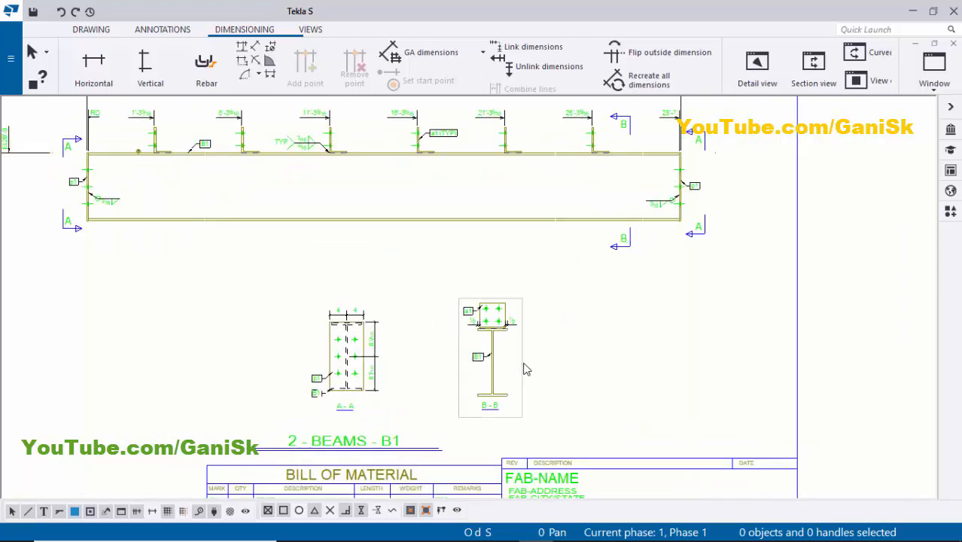
pyautogui.moveTo(525, 369); pyautogui.dragTo(515, 334)
pyautogui.click(590, 340)
# Move the section A-A view up on the sheet, roughly level with section B-B
pyautogui.moveTo(455, 373); pyautogui.dragTo(475, 368, button='middle')
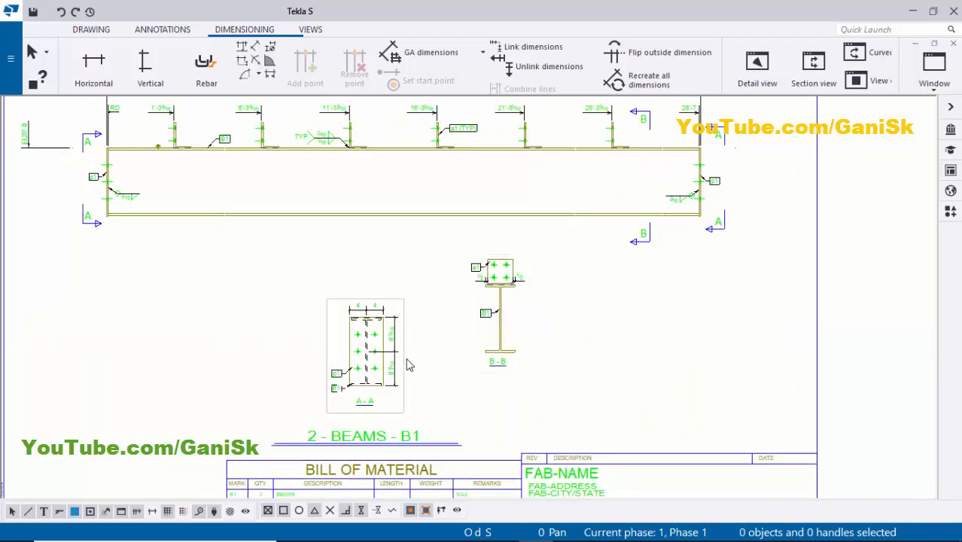
pyautogui.moveTo(407, 370); pyautogui.dragTo(400, 331)
pyautogui.click(429, 332)
pyautogui.scroll(-4, 427, 331)
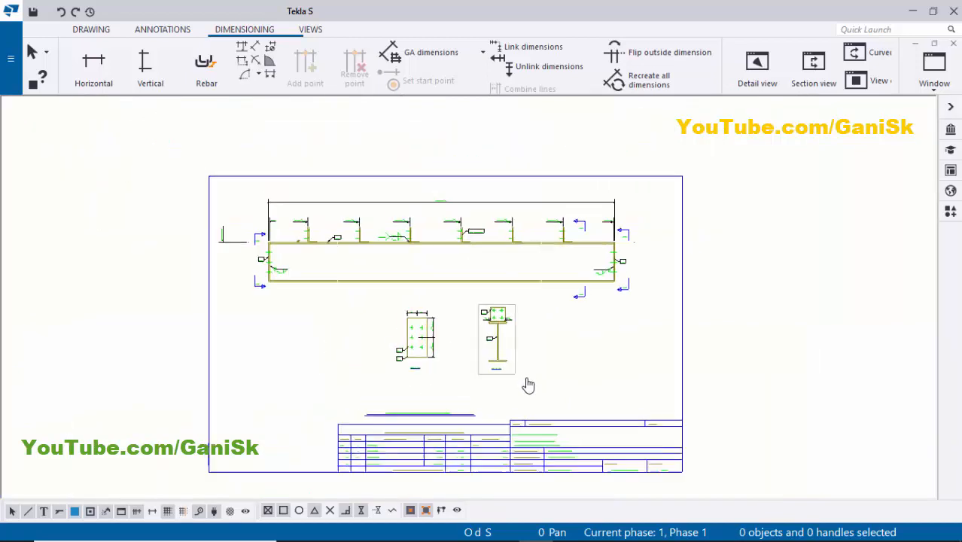
# Move the main beam view down on the sheet, closer to the two section views
pyautogui.click(555, 318)
pyautogui.moveTo(554, 319); pyautogui.dragTo(557, 332)
pyautogui.click(559, 362)
pyautogui.moveTo(441, 327); pyautogui.dragTo(482, 324, button='middle')
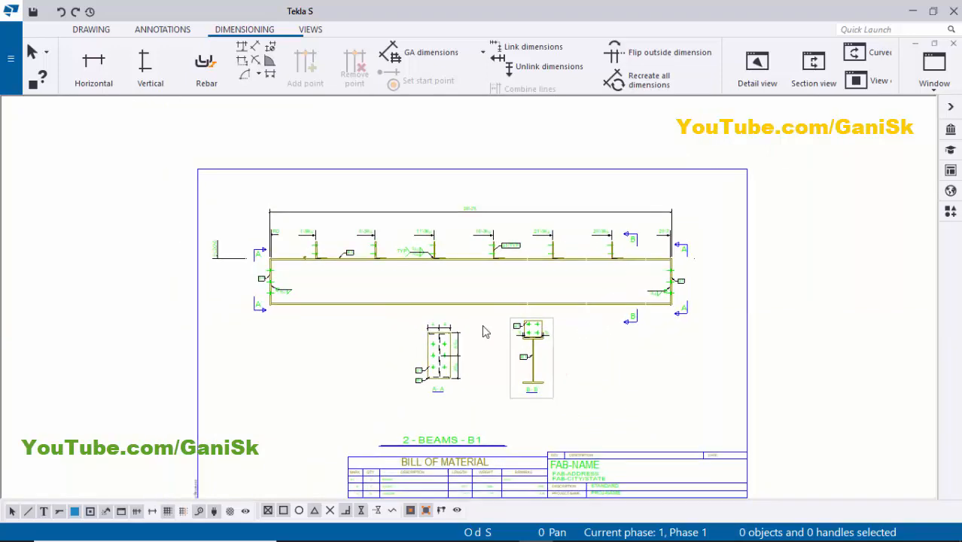
# Delete the EL20'-0 level dimension beside the beam's left end in the main view
pyautogui.scroll(3, 481, 324)
pyautogui.scroll(-2, 457, 329)
pyautogui.scroll(3, 150, 317)
pyautogui.scroll(4, 174, 256)
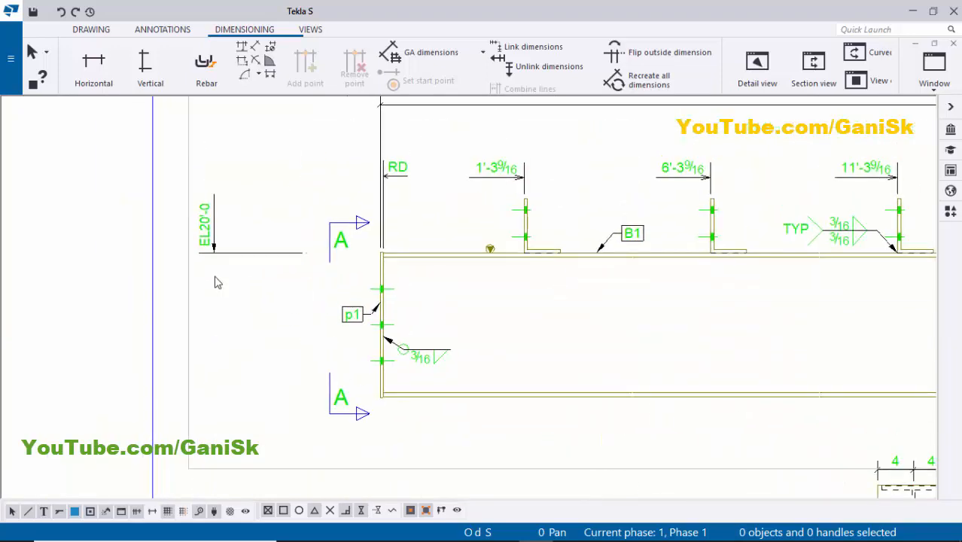
pyautogui.moveTo(207, 228); pyautogui.dragTo(292, 230)
pyautogui.scroll(-4, 126, 367)
pyautogui.scroll(5, 172, 341)
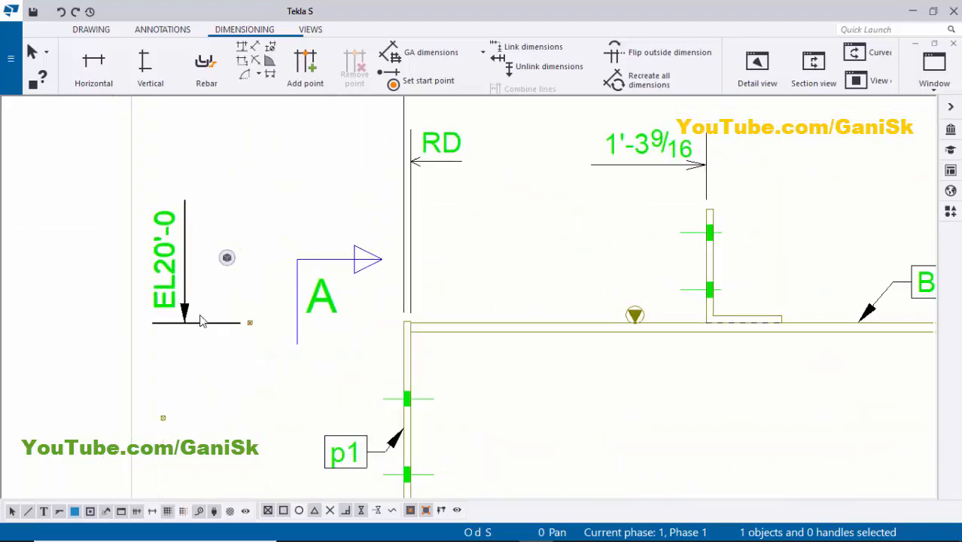
pyautogui.press('Delete')
pyautogui.scroll(-6, 199, 359)
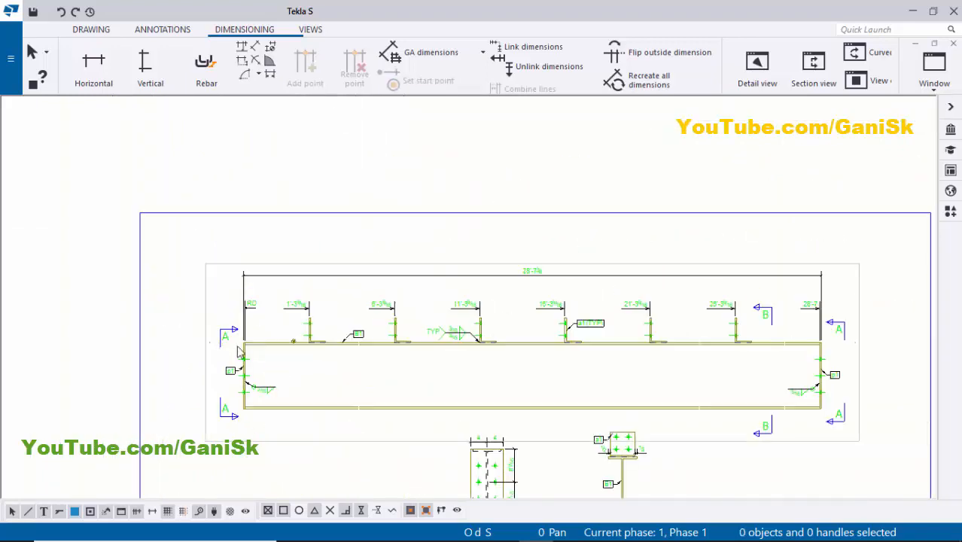
# Move the main beam view slightly up on the sheet, away from the section views
pyautogui.scroll(2, 583, 389)
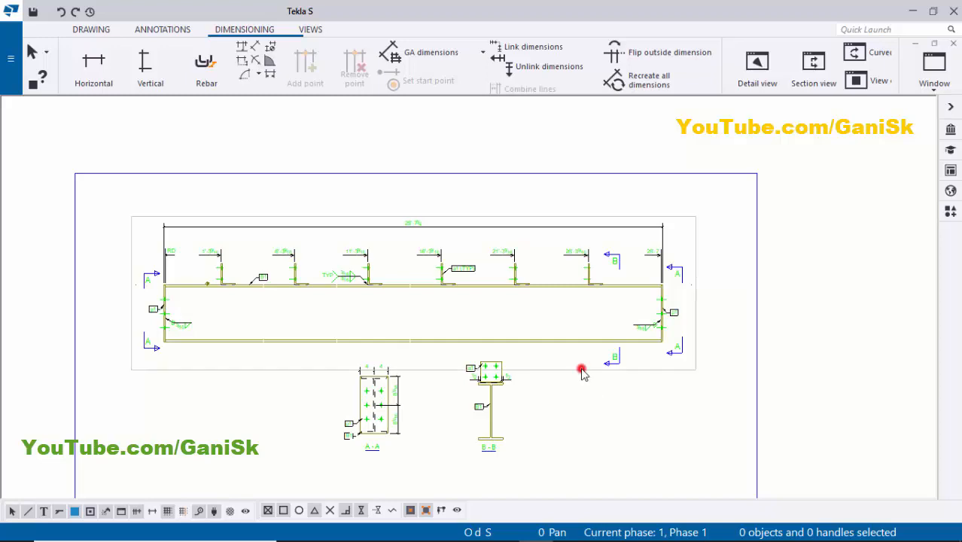
pyautogui.click(581, 369)
pyautogui.moveTo(564, 369); pyautogui.dragTo(573, 365)
pyautogui.click(581, 407)
pyautogui.scroll(-1, 580, 431)
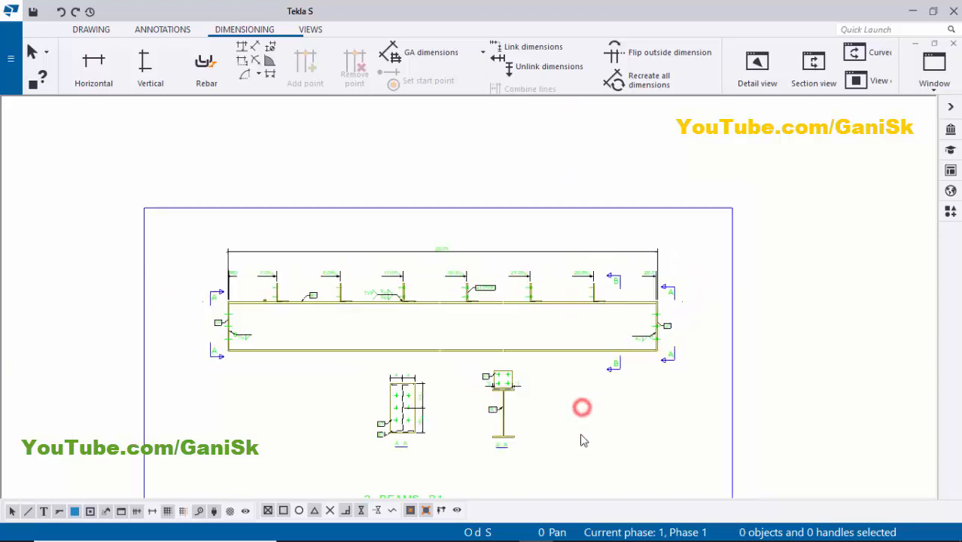
# Review the drawing title, the bill of material's marks, quantities, lengths and weights, and the overall sheet layout
pyautogui.scroll(-2, 572, 429)
pyautogui.scroll(3, 538, 410)
pyautogui.moveTo(483, 365); pyautogui.dragTo(508, 391, button='middle')
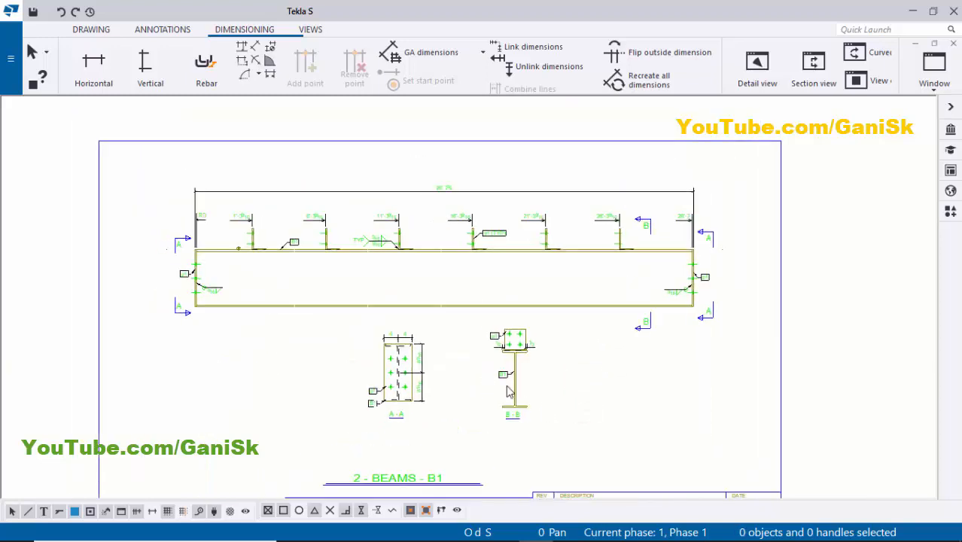
pyautogui.moveTo(374, 352); pyautogui.dragTo(389, 240, button='middle')
pyautogui.moveTo(348, 409); pyautogui.dragTo(341, 381, button='middle')
pyautogui.scroll(7, 322, 388)
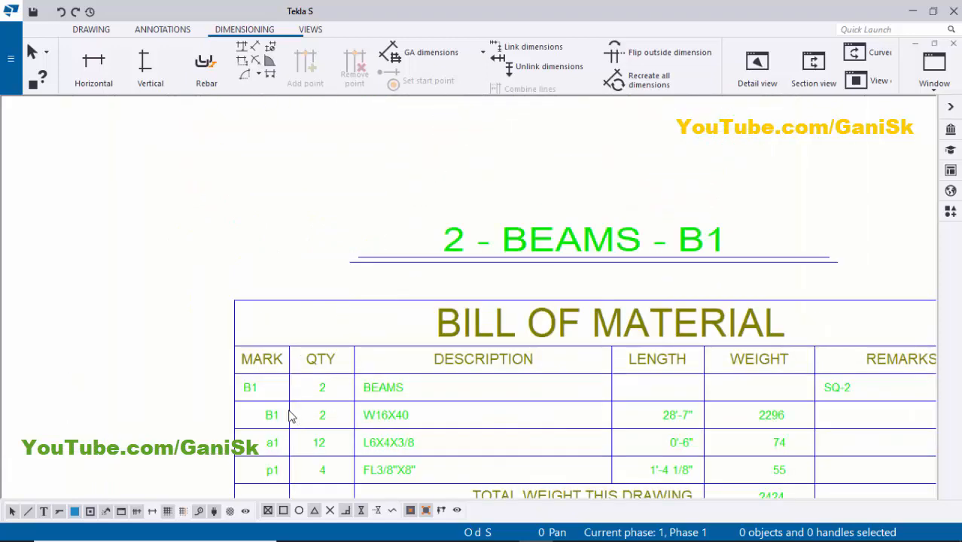
pyautogui.moveTo(271, 379); pyautogui.dragTo(267, 316, button='middle')
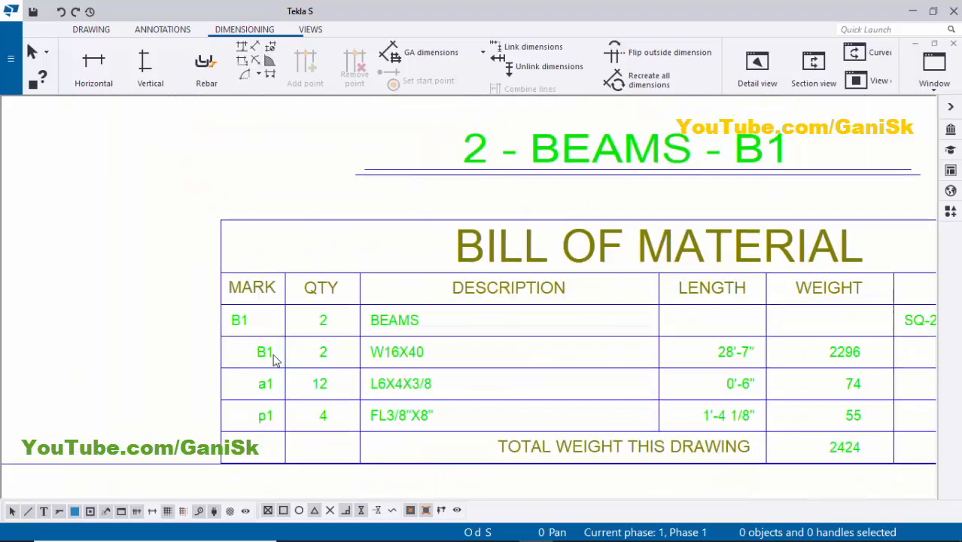
pyautogui.scroll(-4, 599, 374)
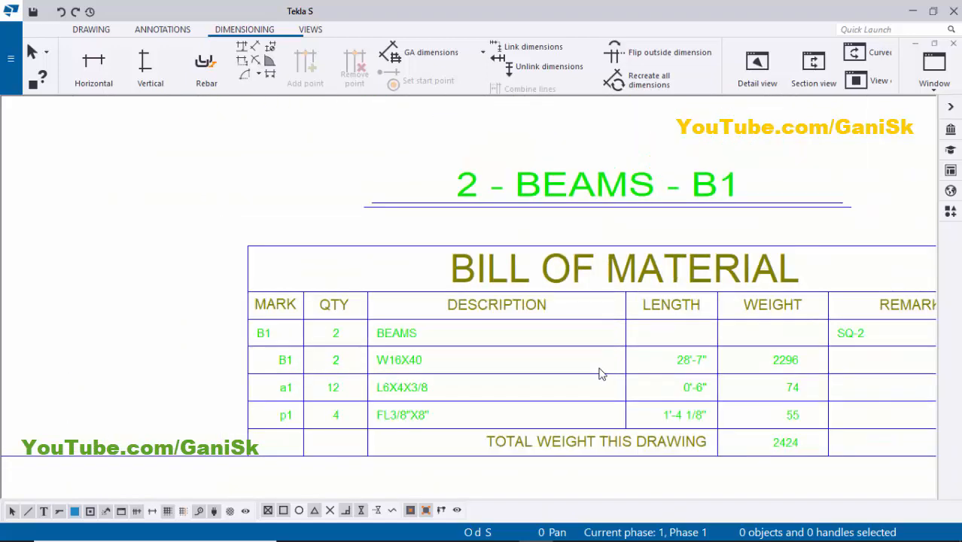
pyautogui.scroll(3, 423, 256)
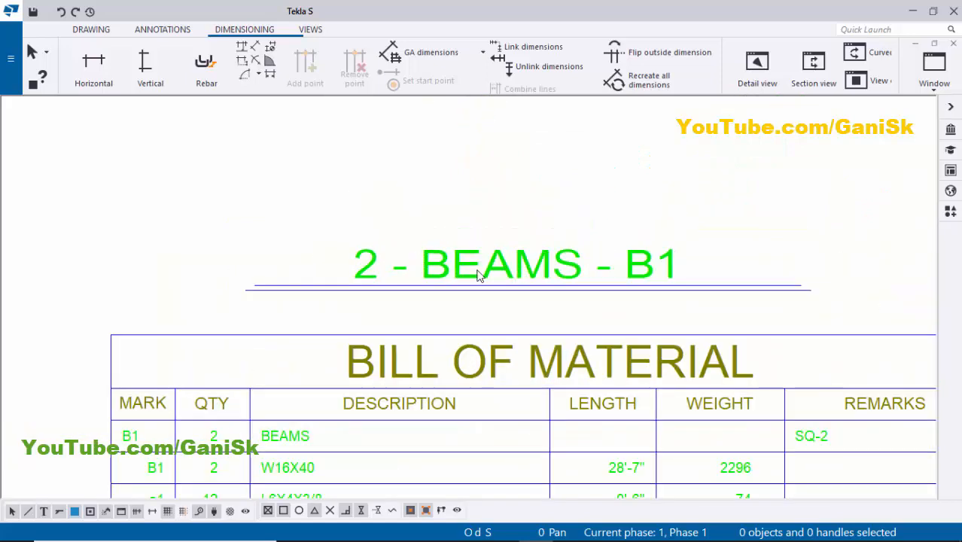
pyautogui.moveTo(420, 284); pyautogui.dragTo(419, 305, button='middle')
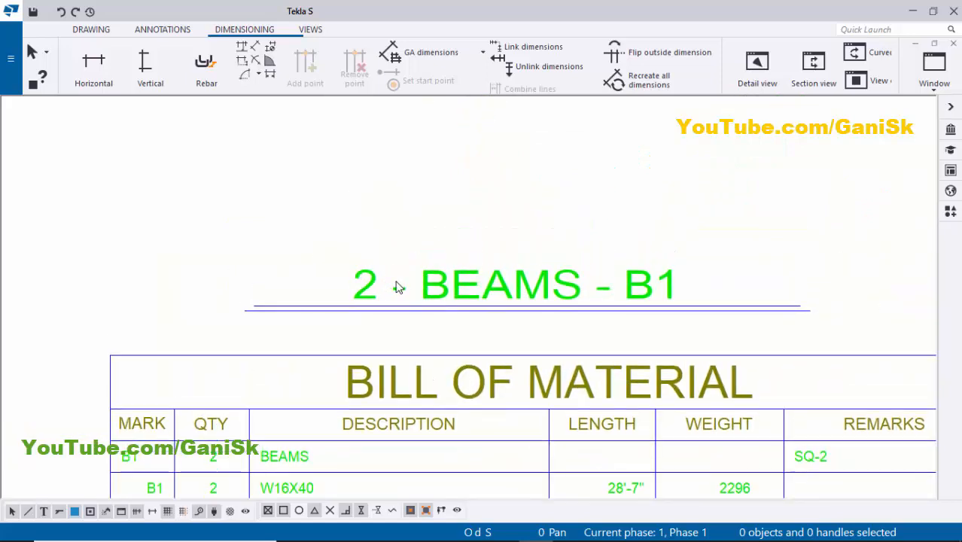
pyautogui.scroll(-5, 483, 303)
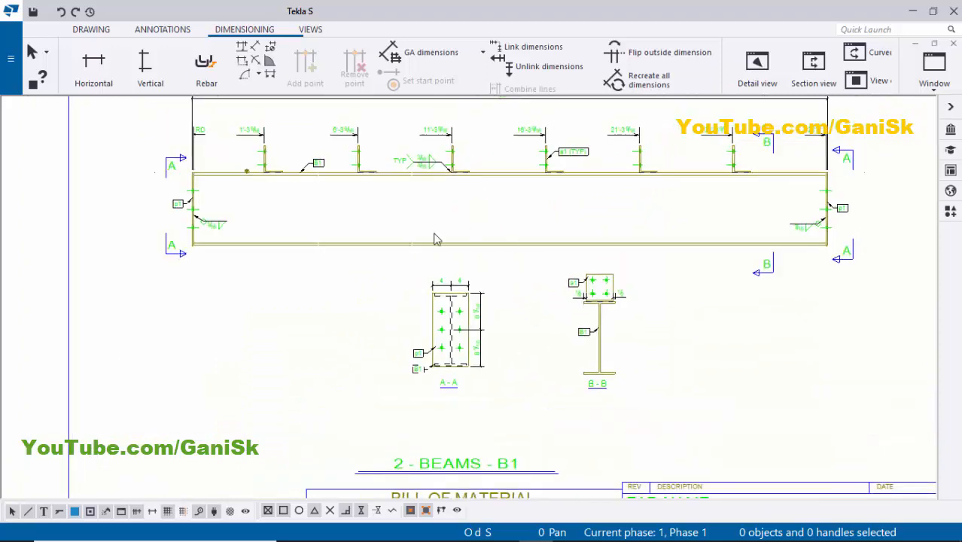
pyautogui.scroll(-2, 549, 314)
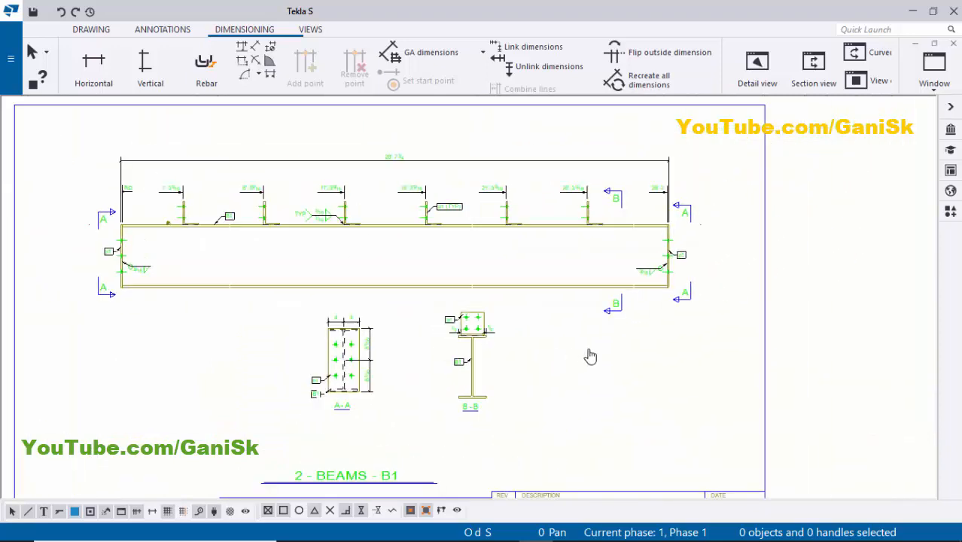
pyautogui.moveTo(550, 355); pyautogui.dragTo(587, 351, button='middle')
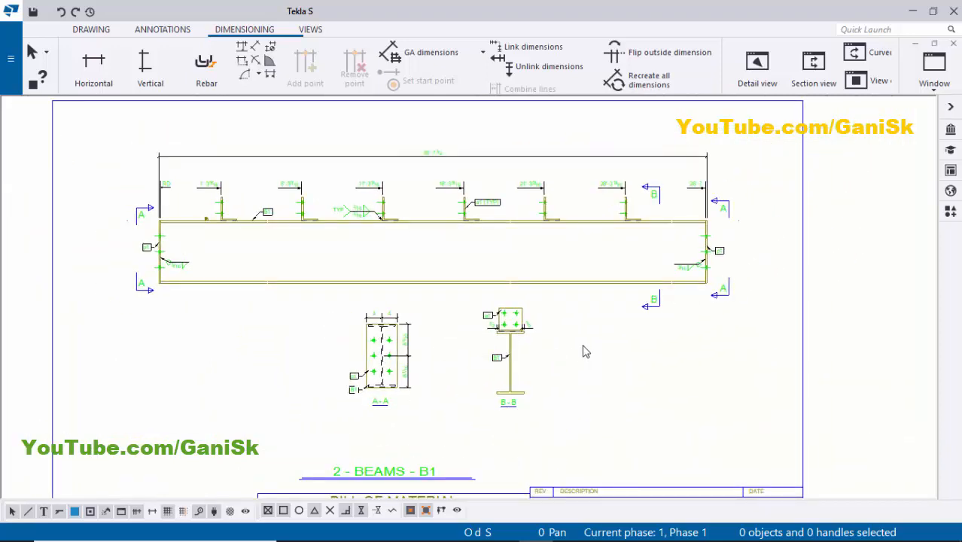
# Close the beam drawing and inspect the roof beams, purlins and their connections in the 3D model
pyautogui.click(954, 46)
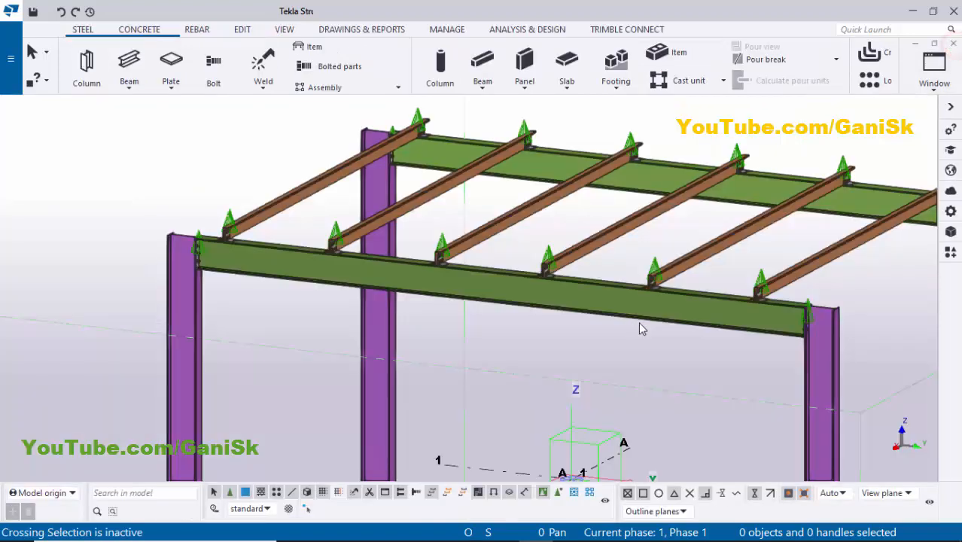
pyautogui.scroll(2, 638, 321)
pyautogui.moveTo(674, 324); pyautogui.dragTo(578, 328, button='middle')
pyautogui.scroll(-1, 579, 328)
pyautogui.scroll(-2, 532, 320)
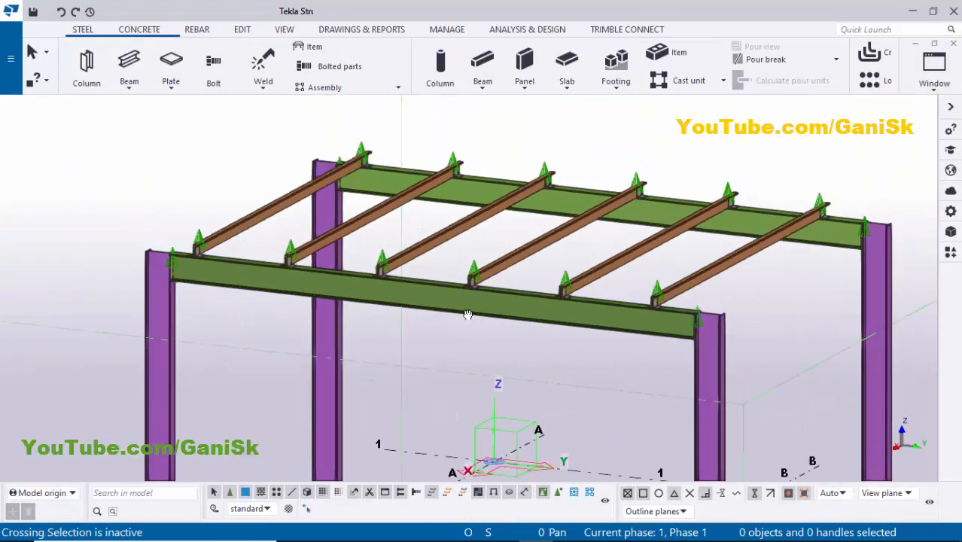
pyautogui.keyDown('ctrl'); pyautogui.moveTo(466, 314); pyautogui.dragTo(492, 337, button='middle'); pyautogui.keyUp('ctrl')
pyautogui.scroll(3, 480, 319)
pyautogui.scroll(-4, 475, 328)
pyautogui.scroll(3, 492, 337)
pyautogui.scroll(2, 485, 350)
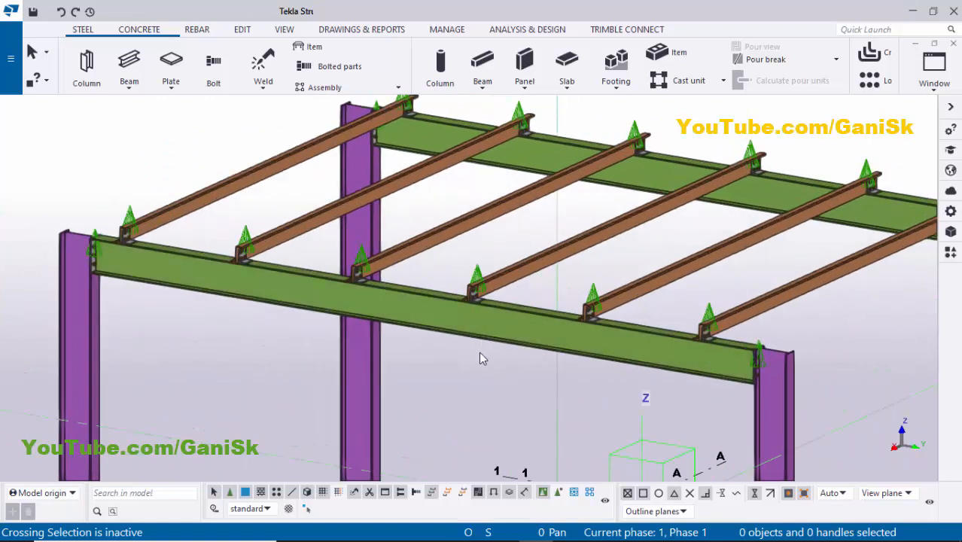
pyautogui.scroll(-2, 550, 351)
pyautogui.keyDown('ctrl'); pyautogui.moveTo(566, 354); pyautogui.dragTo(522, 358, button='middle'); pyautogui.keyUp('ctrl')
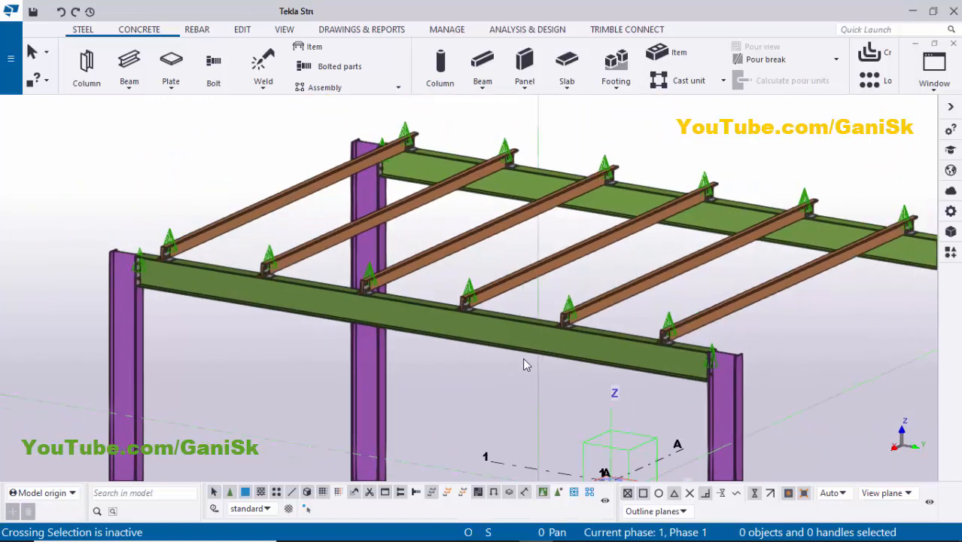
pyautogui.scroll(4, 527, 356)
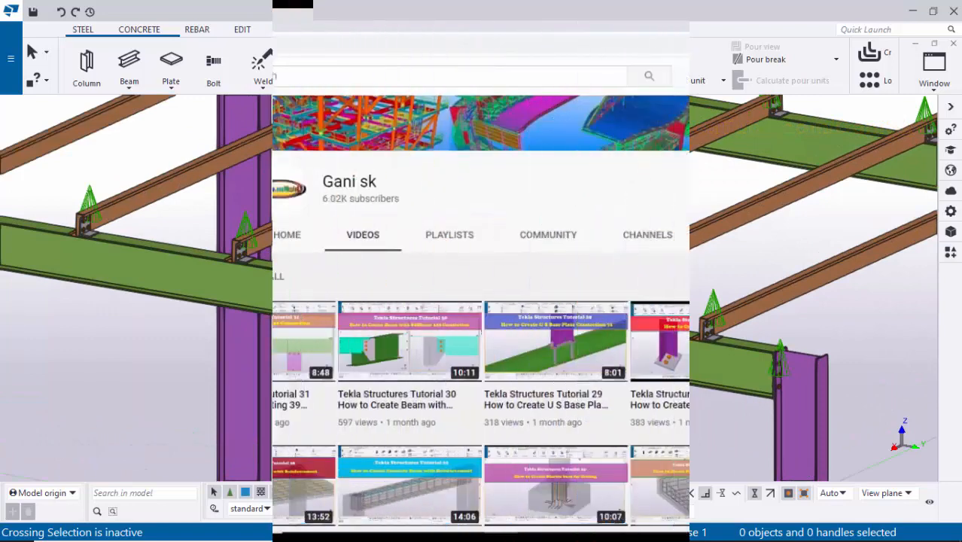